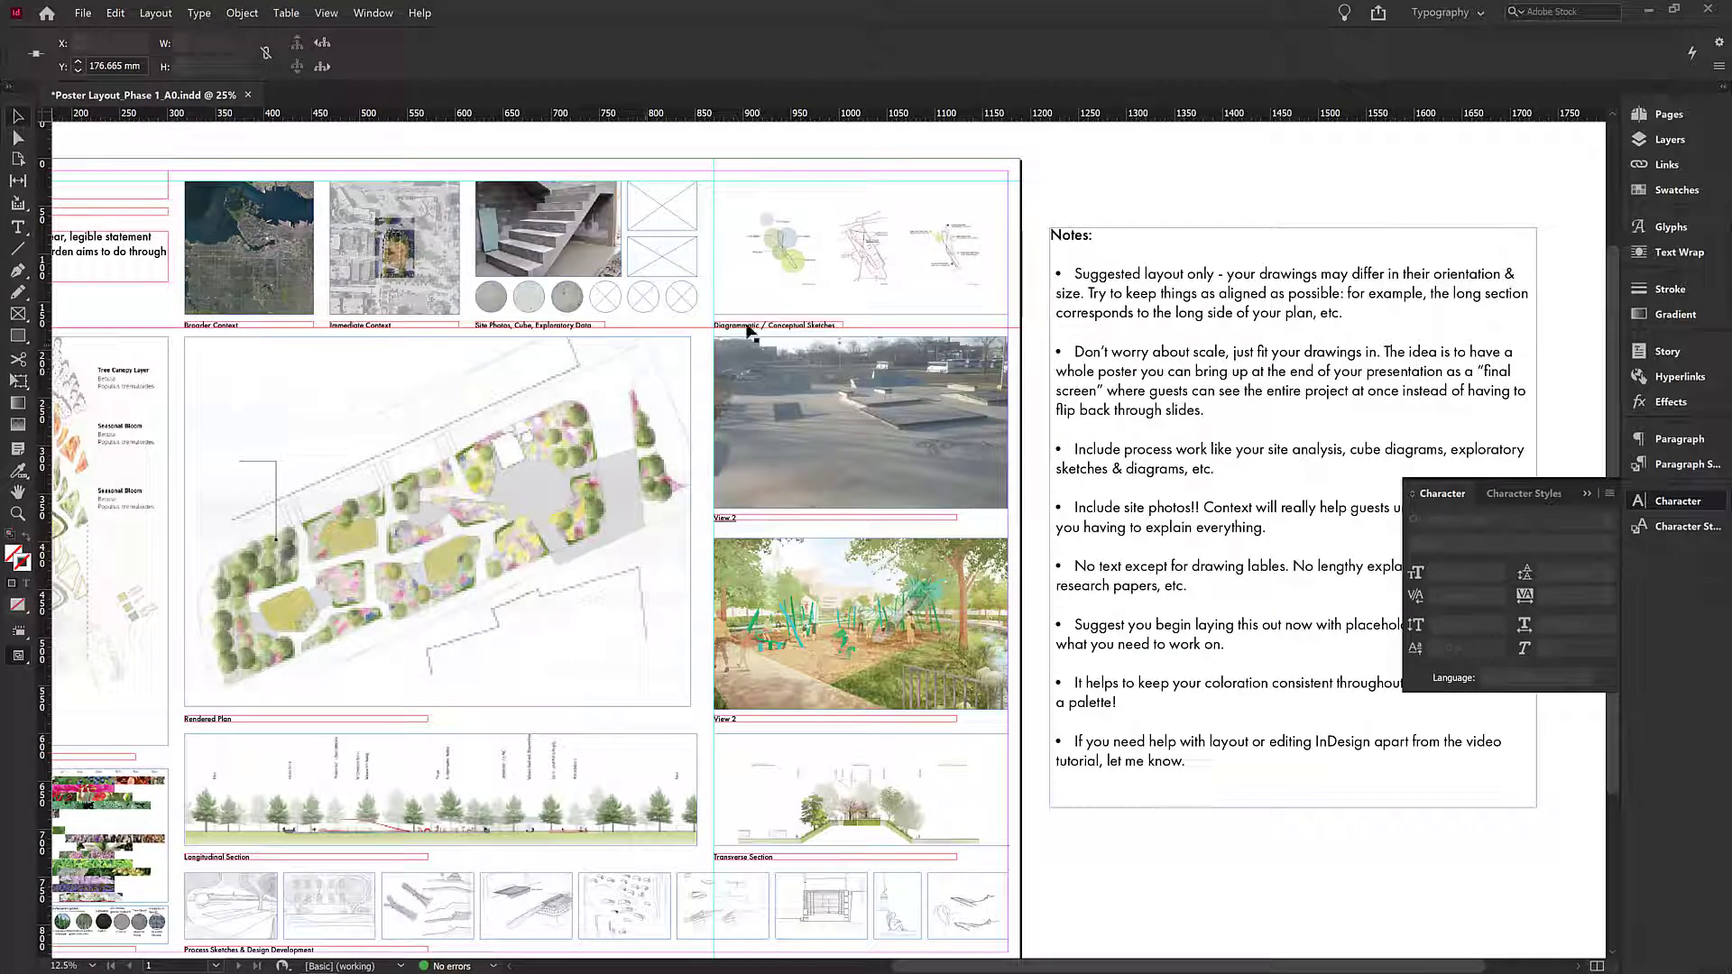
- Look over the poster layout, focusing on the rendered plan area
key(ctrl+;)
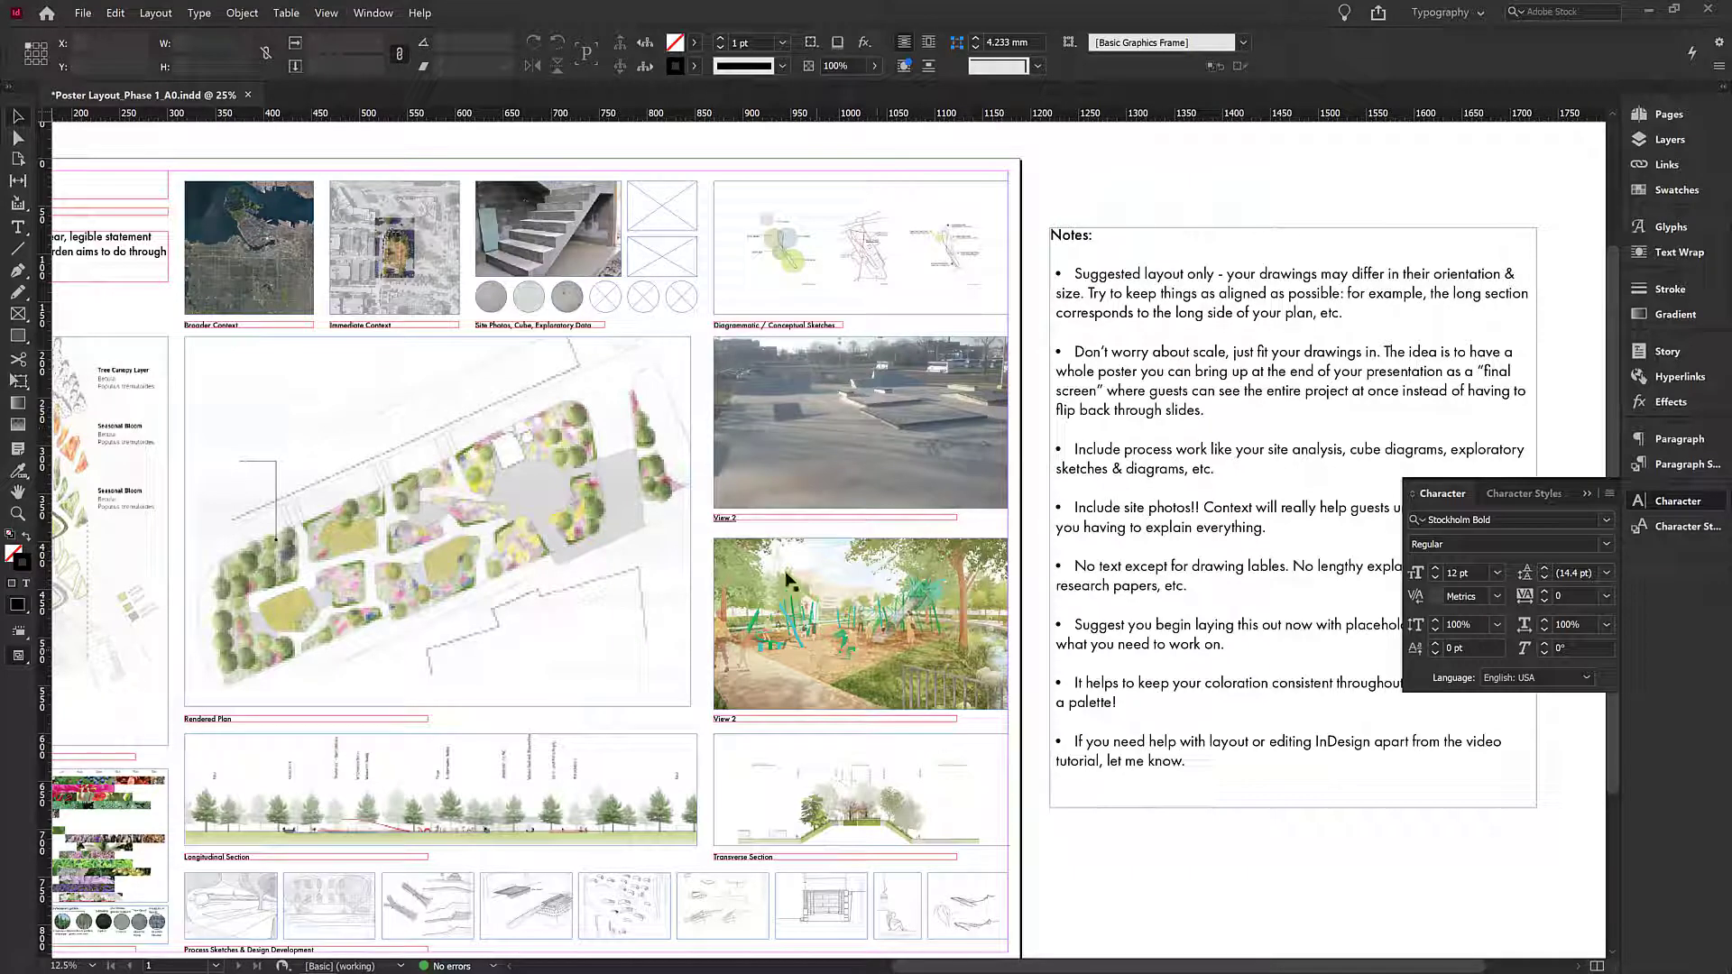
mouse_move(756, 611)
mouse_down()
mouse_move(778, 605)
mouse_move(763, 609)
mouse_up()
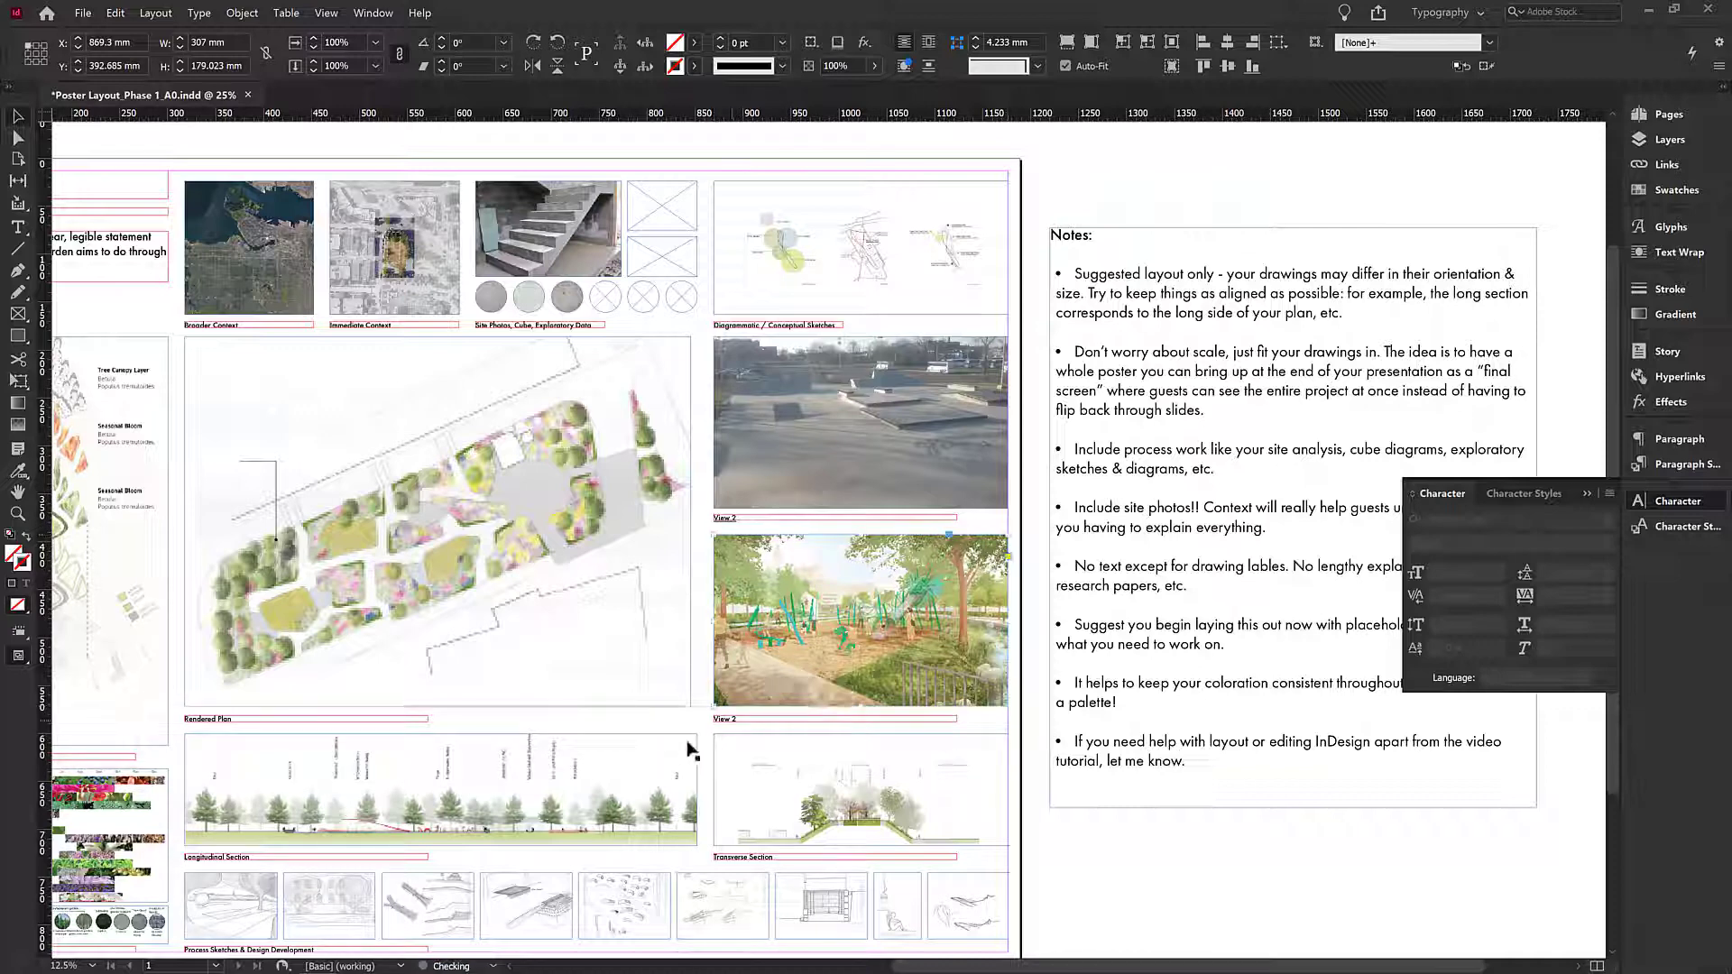
click(708, 729)
drag(774, 679, 934, 631)
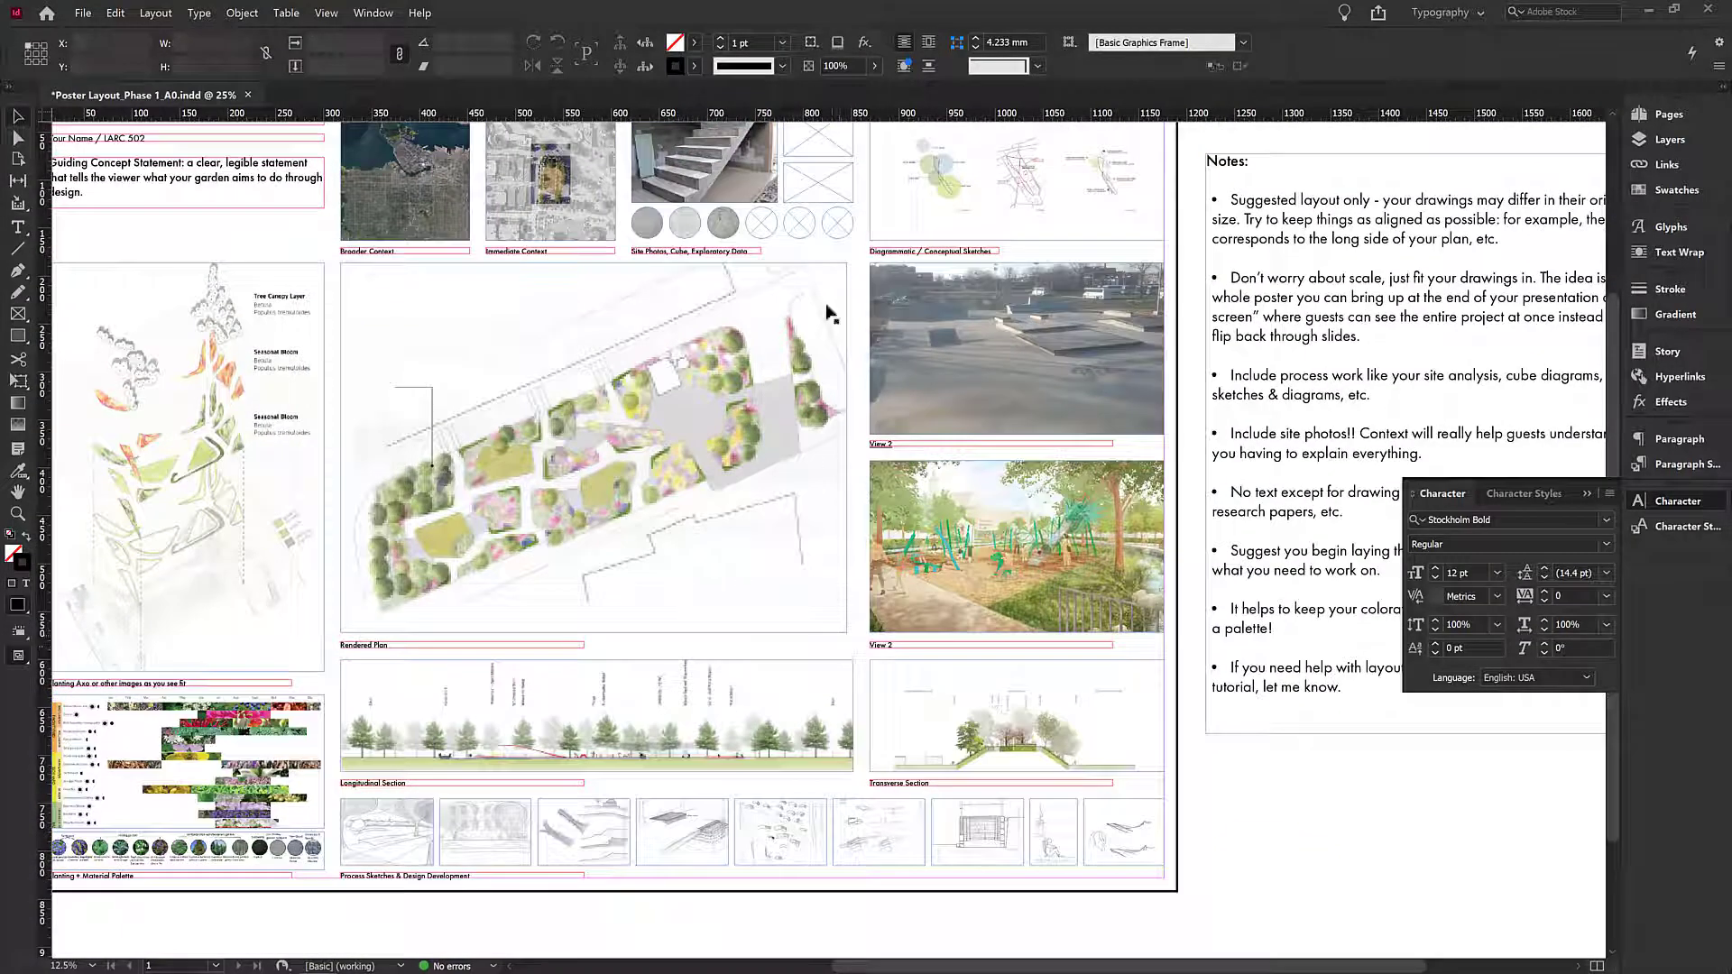
scroll(812, 223, up, 1)
scroll(729, 499, down, 1)
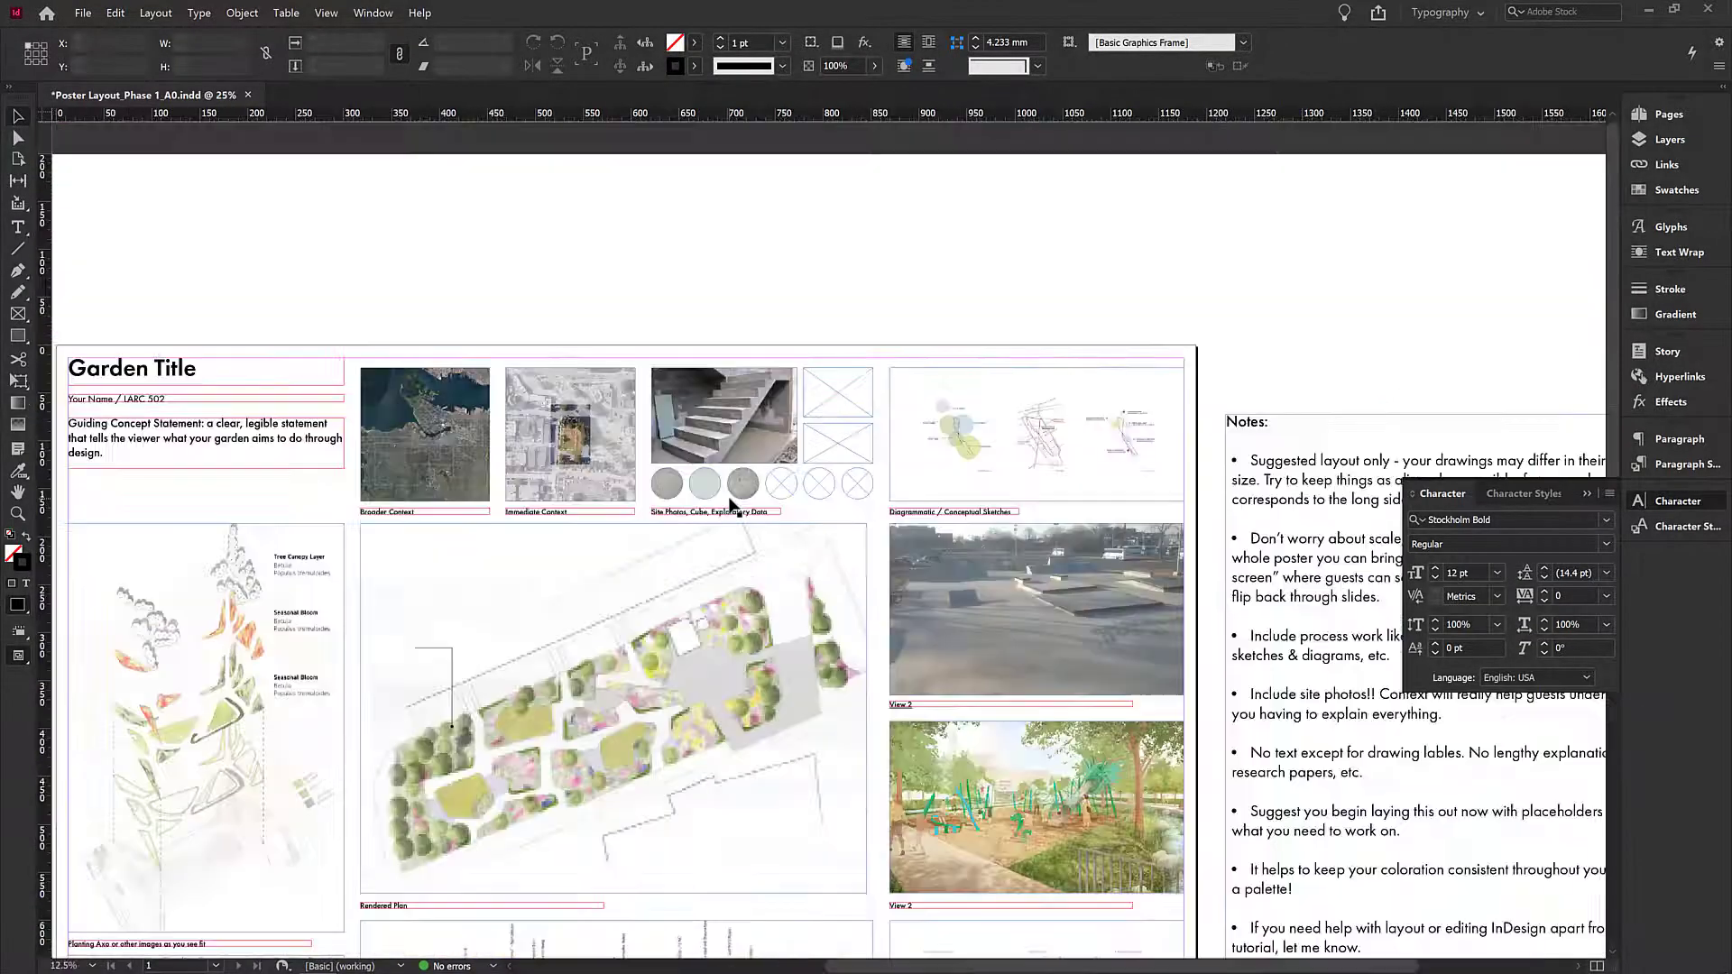
drag(503, 658, 684, 474)
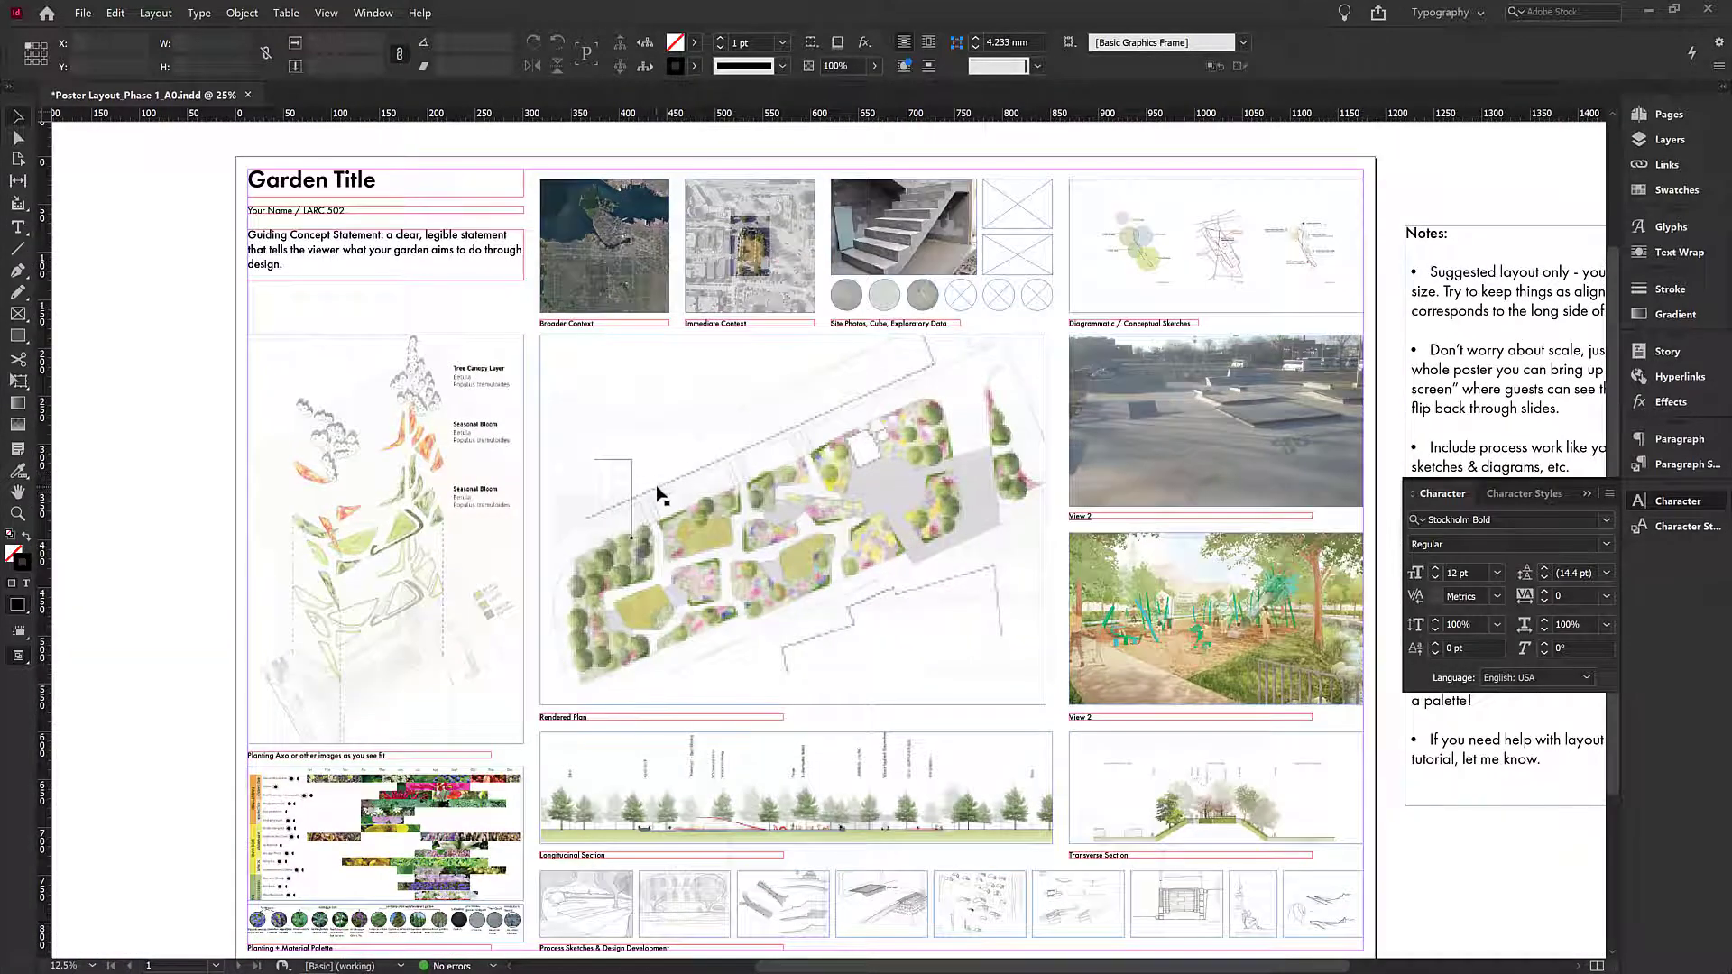
scroll(658, 494, up, 1)
drag(696, 414, 613, 458)
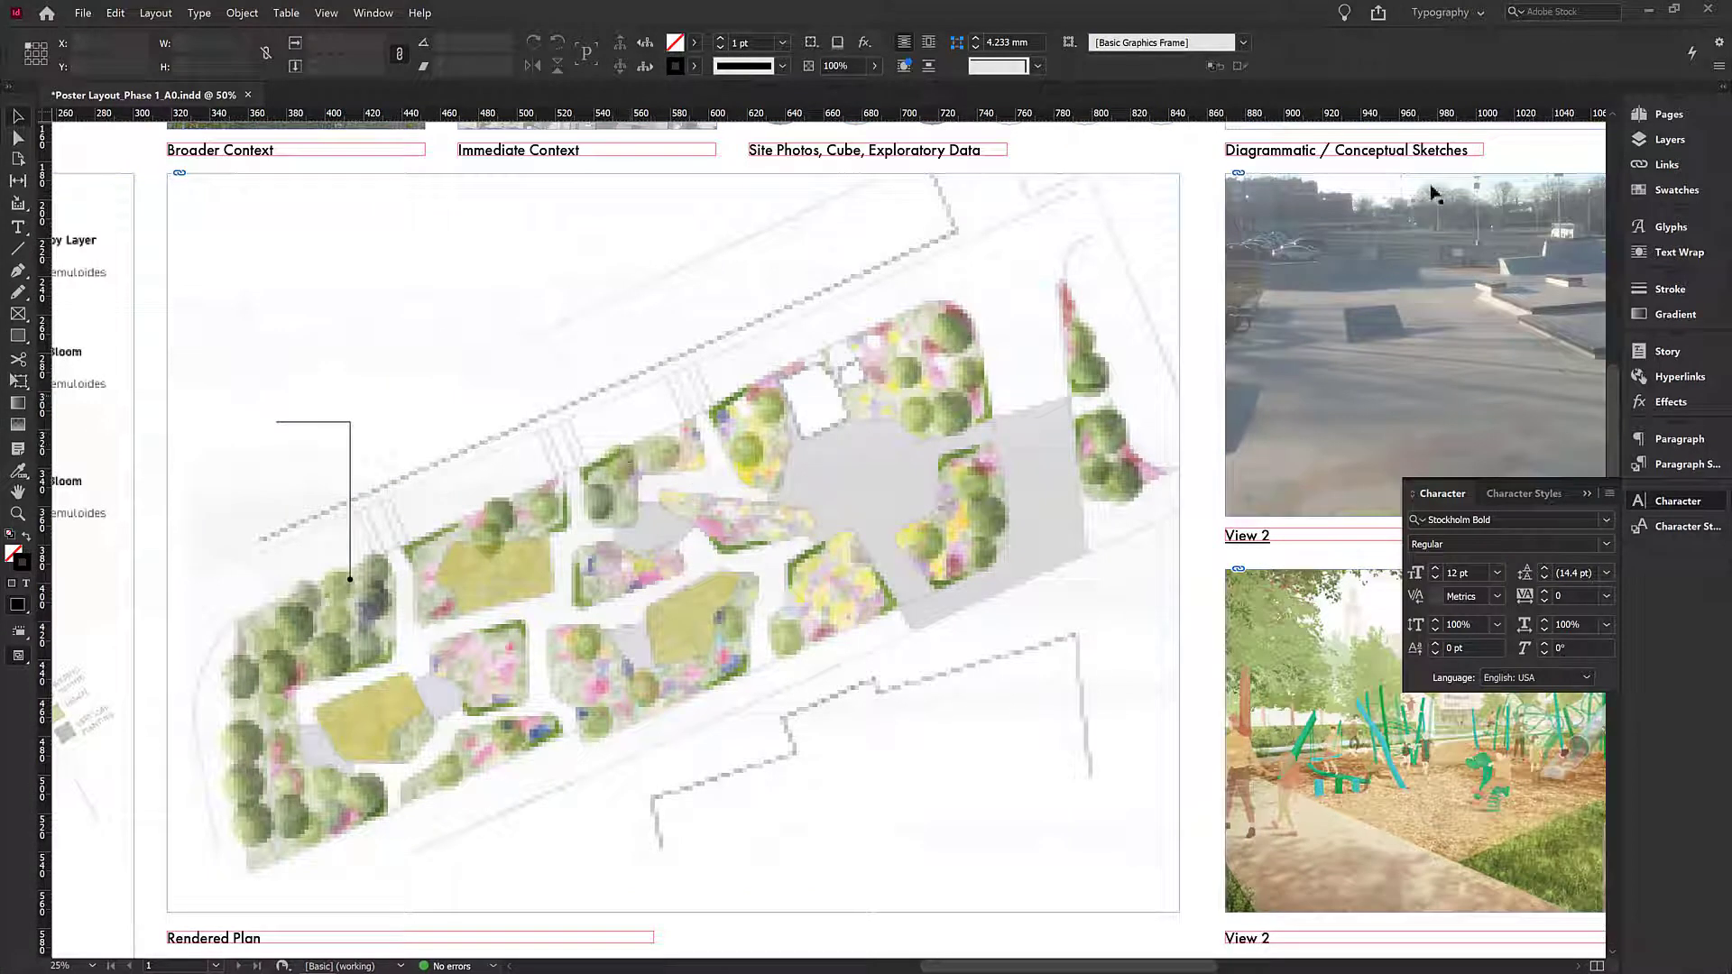
- Draw a two-segment leader line on the Annotation layer with the Pen tool, rising about 110 mm from the plan then turning left about 33 mm
click(1666, 148)
click(1665, 148)
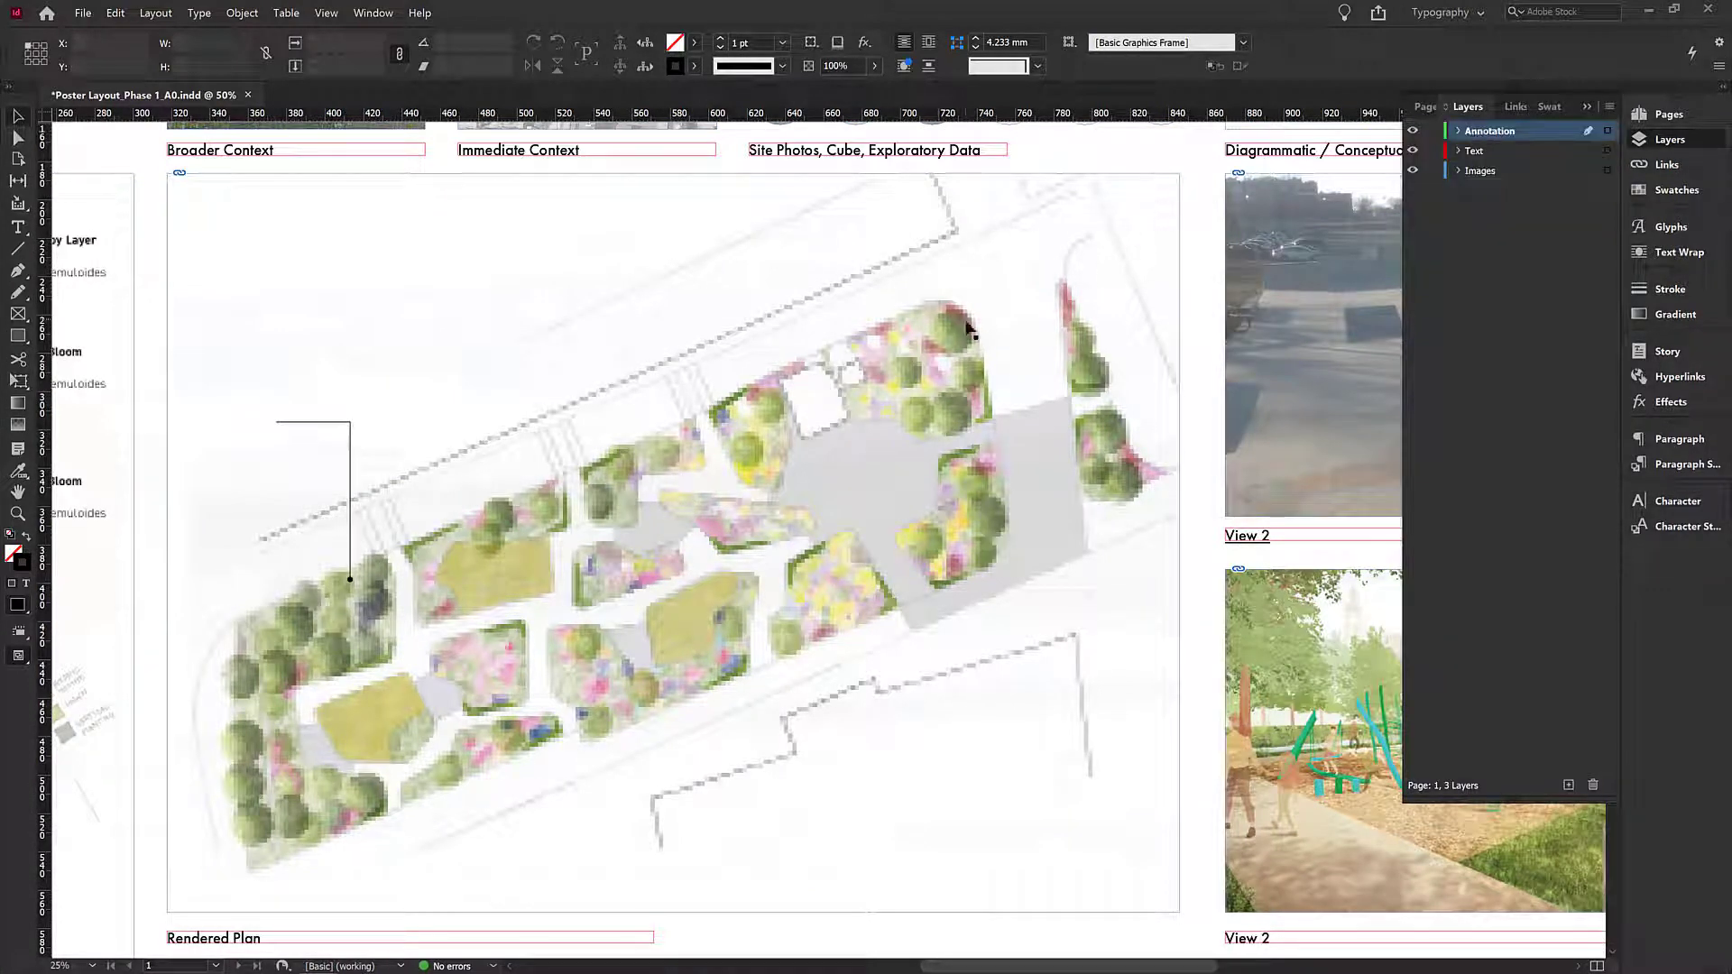
click(19, 272)
click(824, 455)
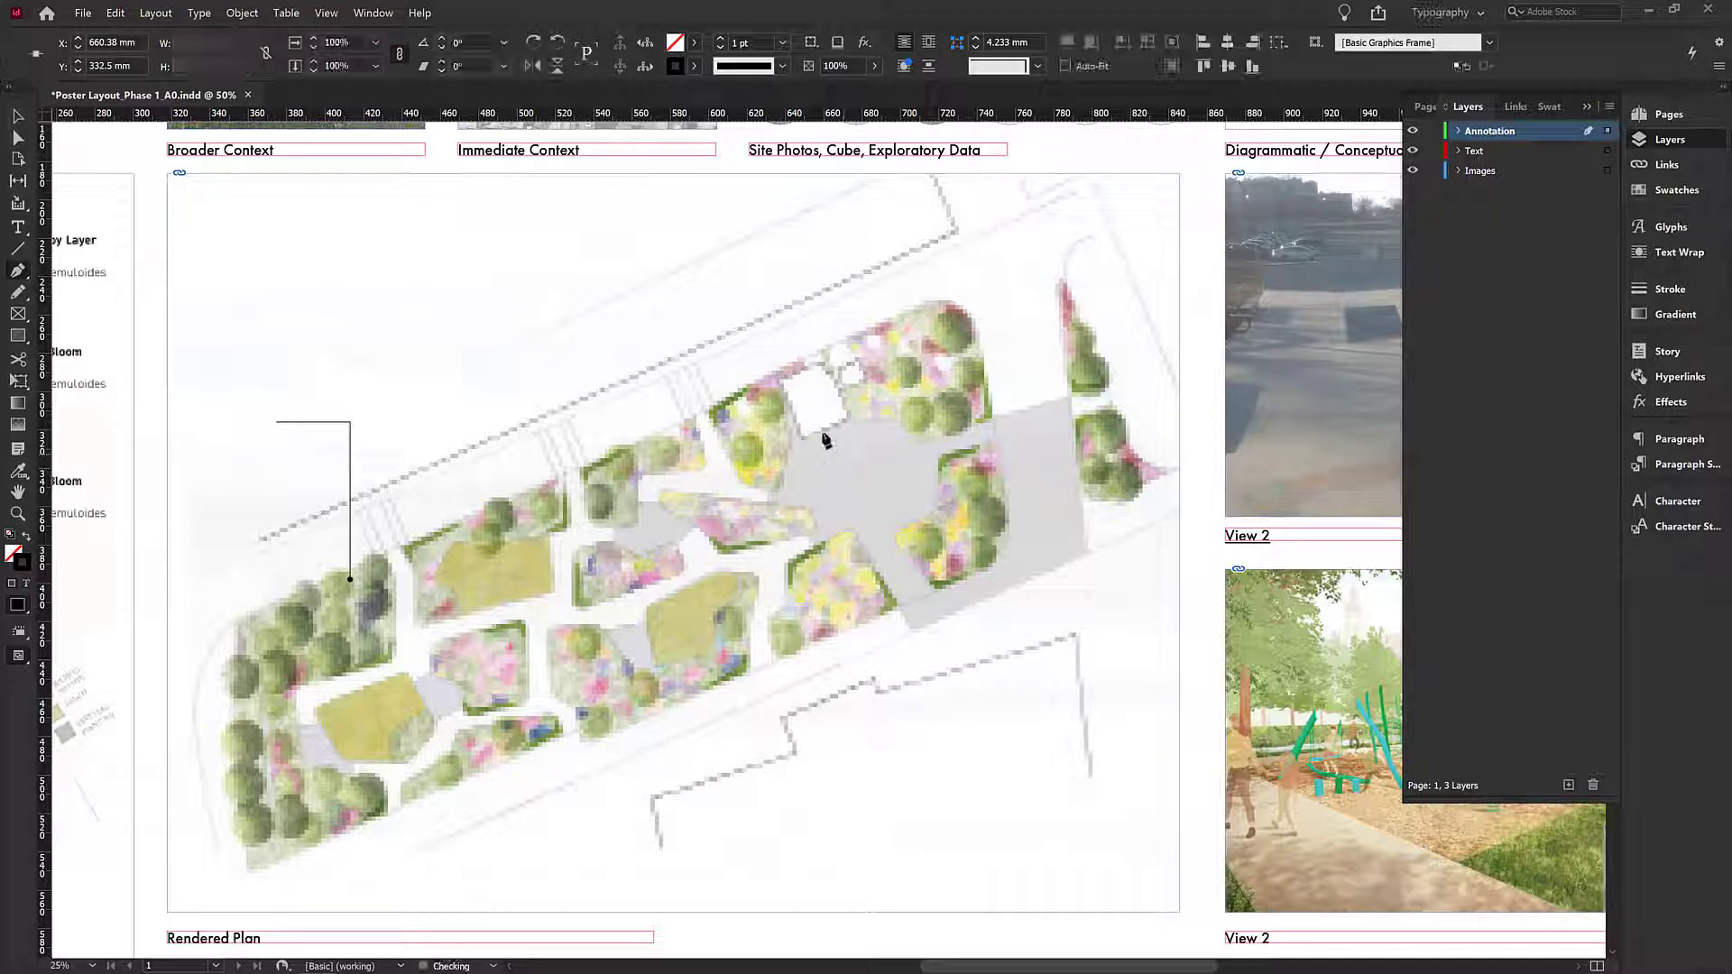
click(824, 244)
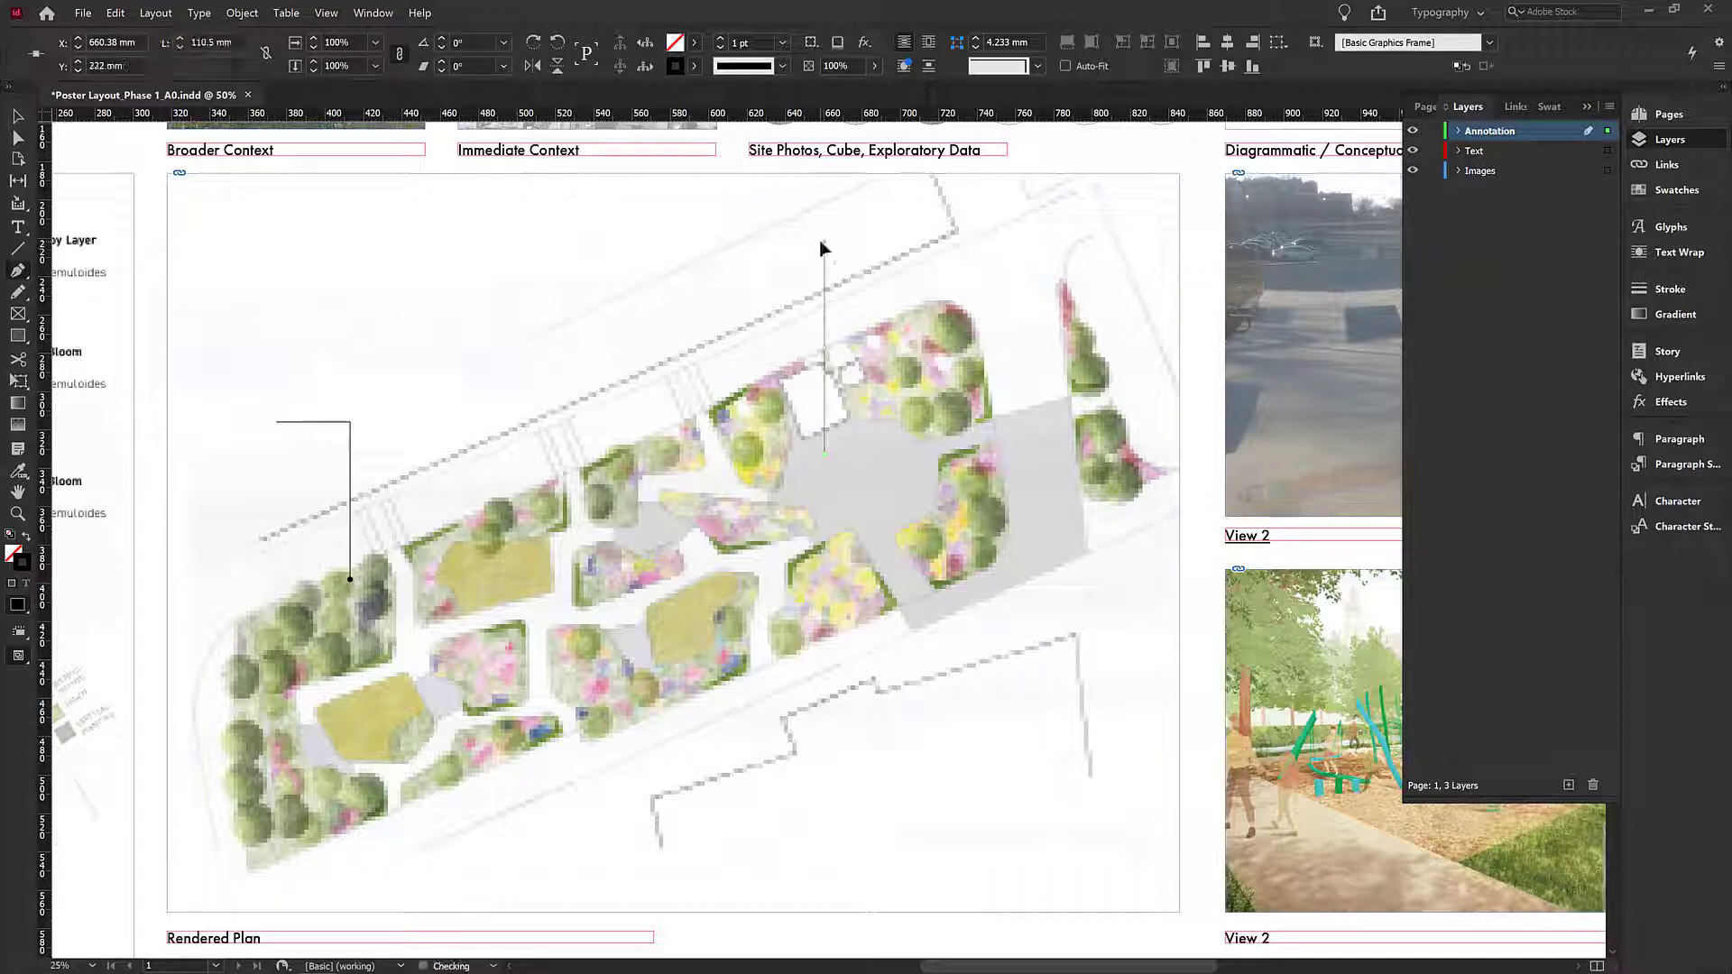
click(765, 241)
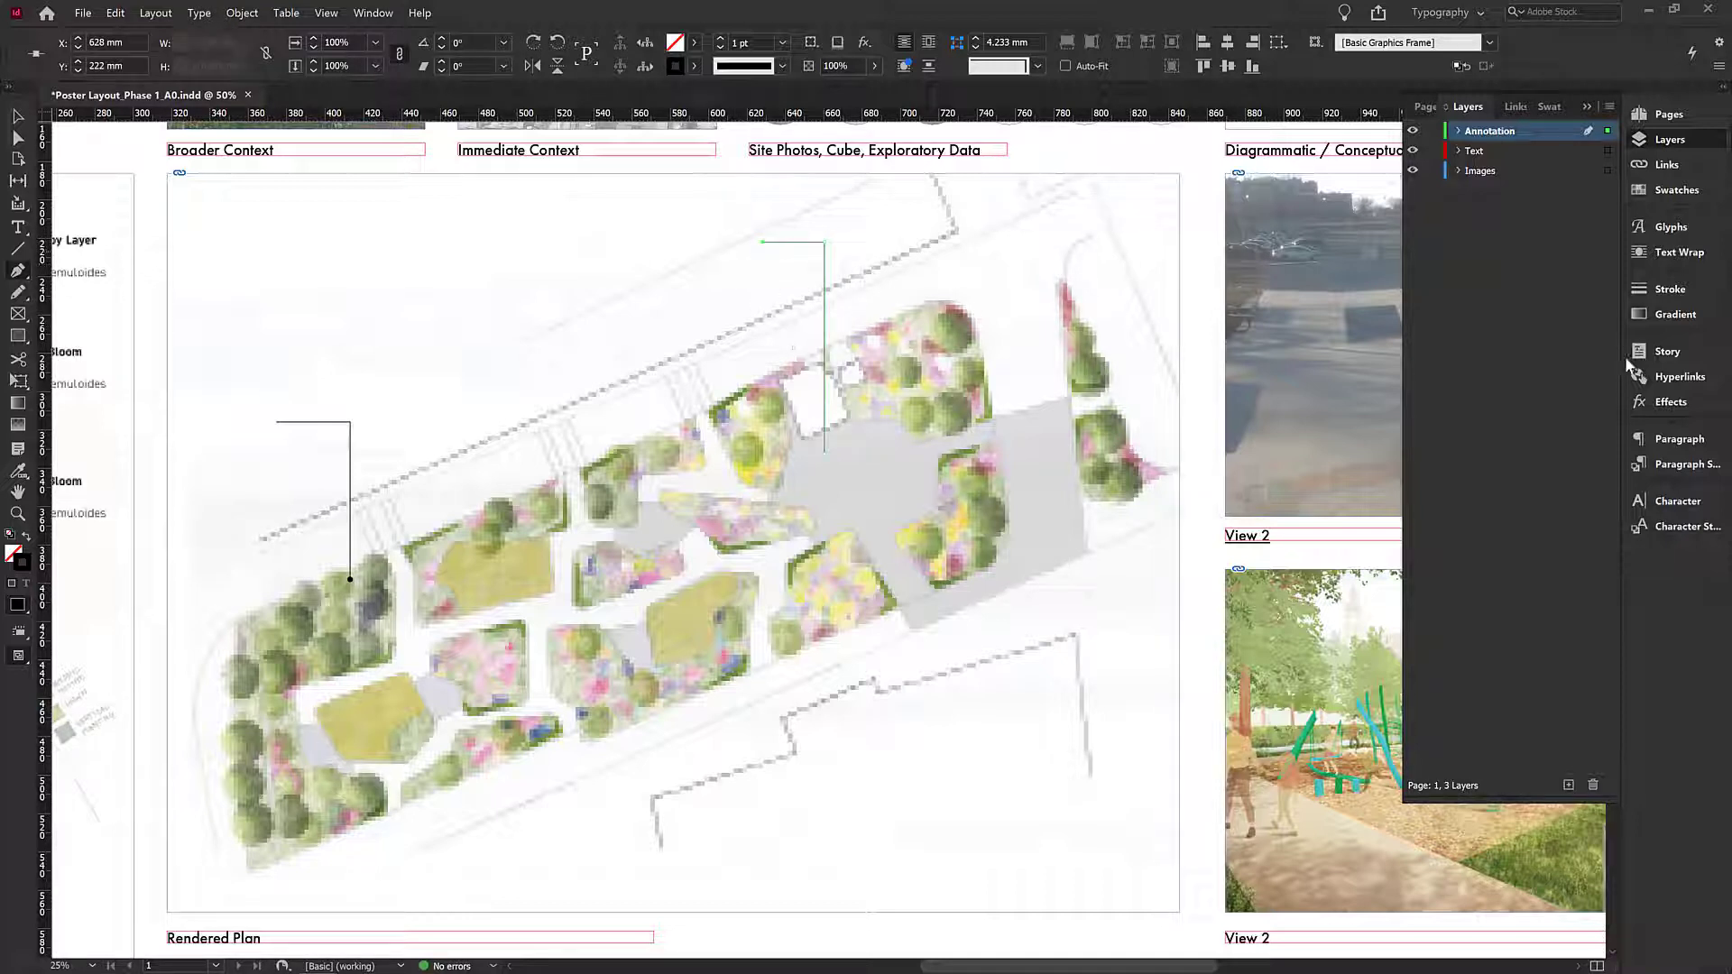
- Set the leader line's start arrowhead to CircleSolid and its start scale to 250%
click(1674, 291)
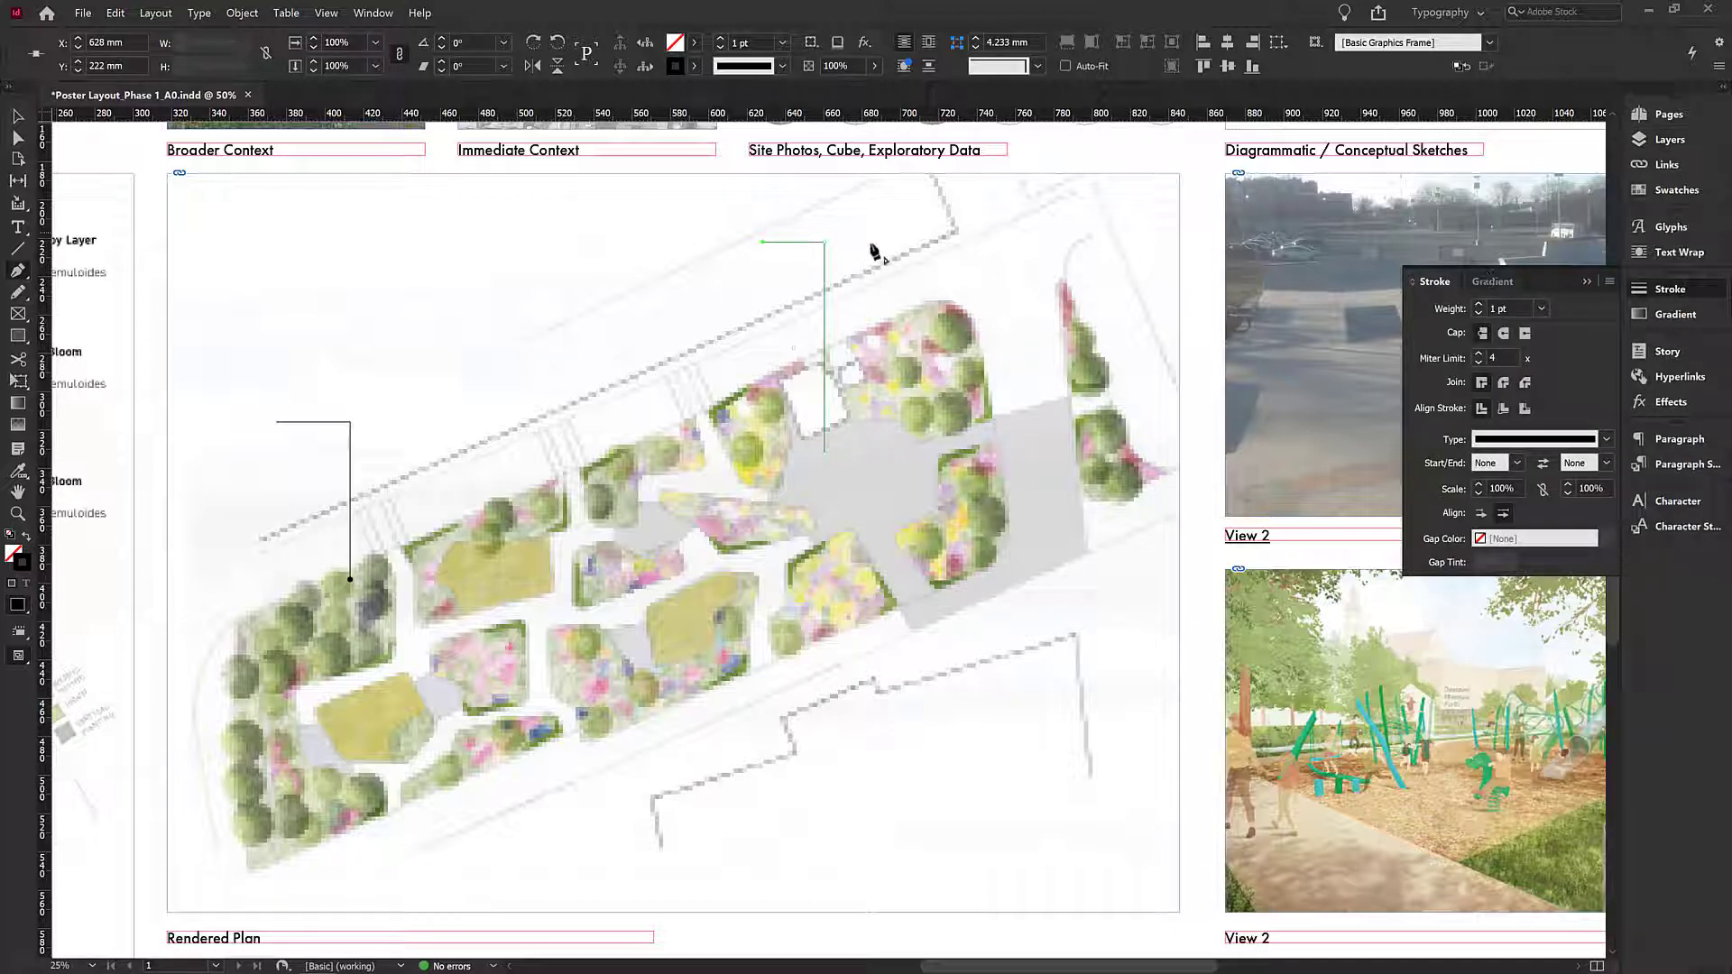
click(1540, 309)
click(1521, 408)
click(1516, 470)
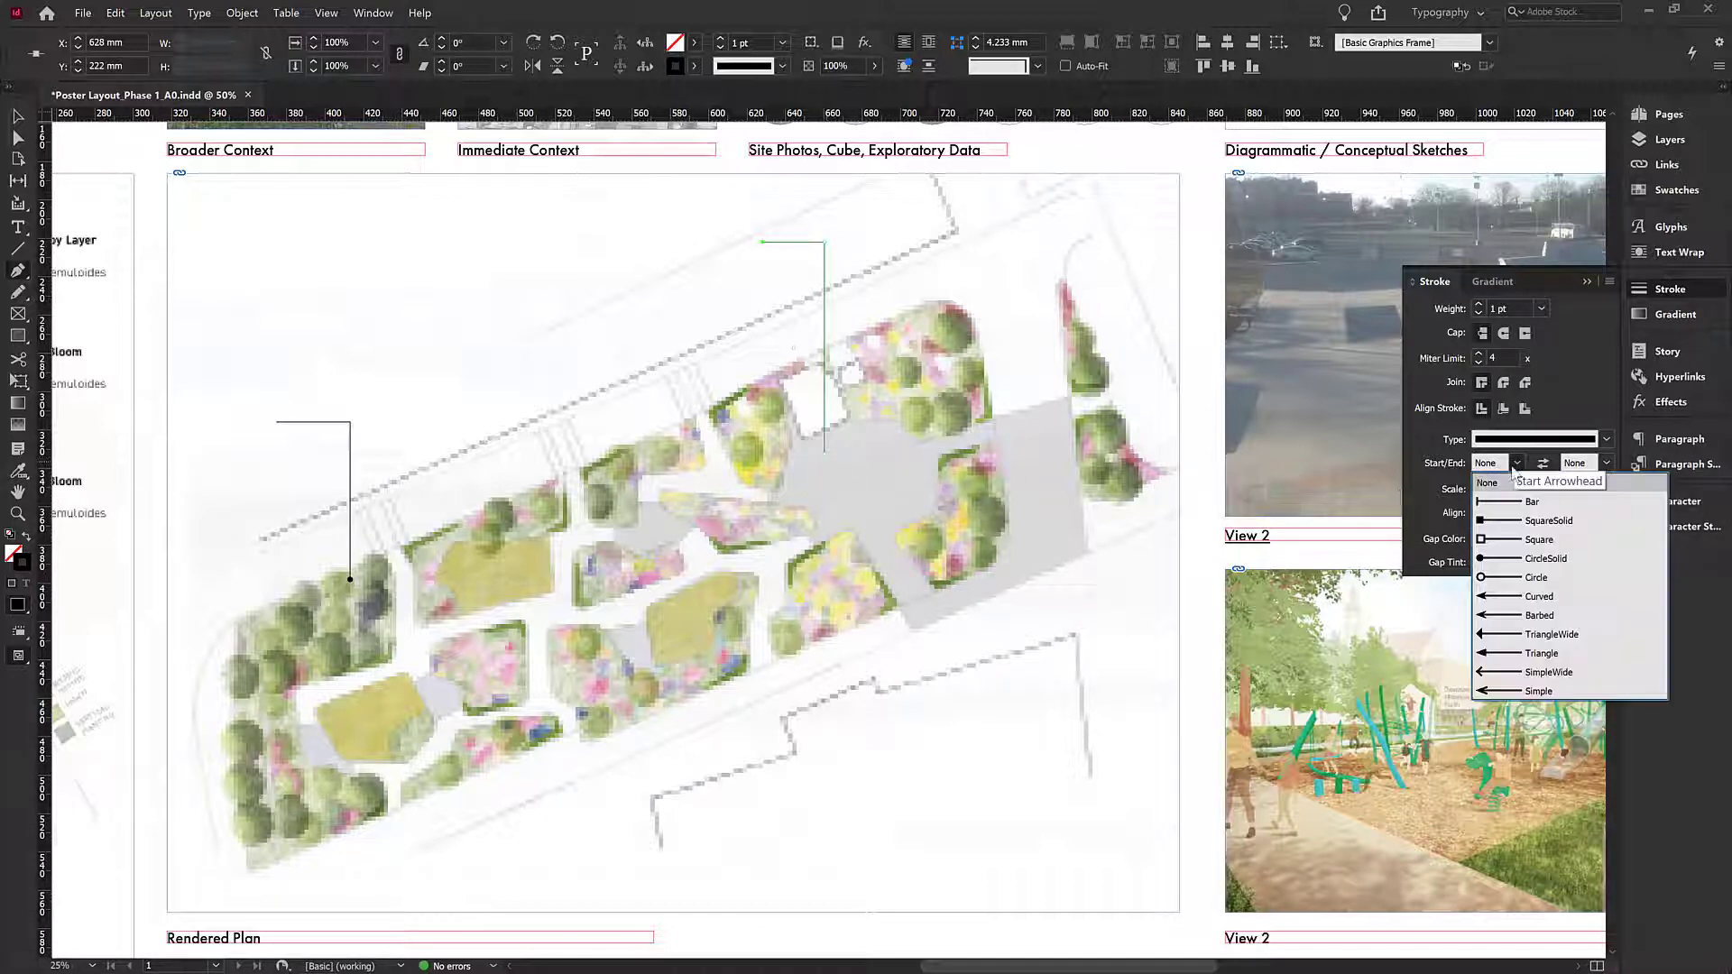
click(1507, 561)
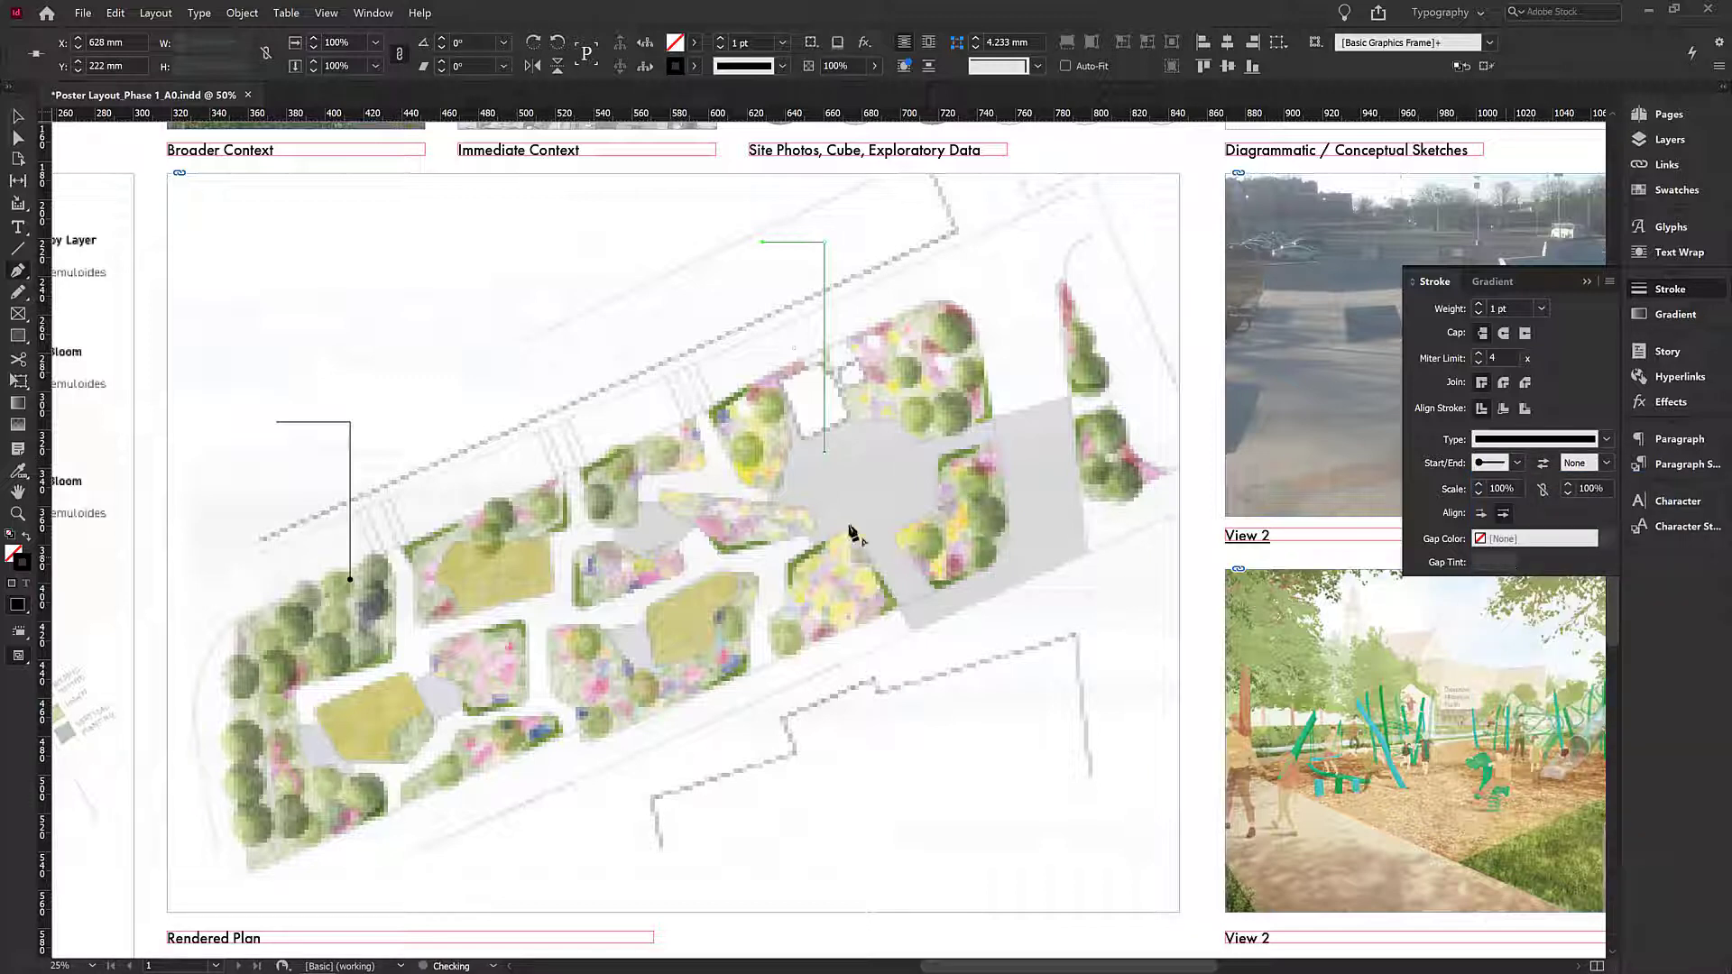
click(17, 117)
click(791, 492)
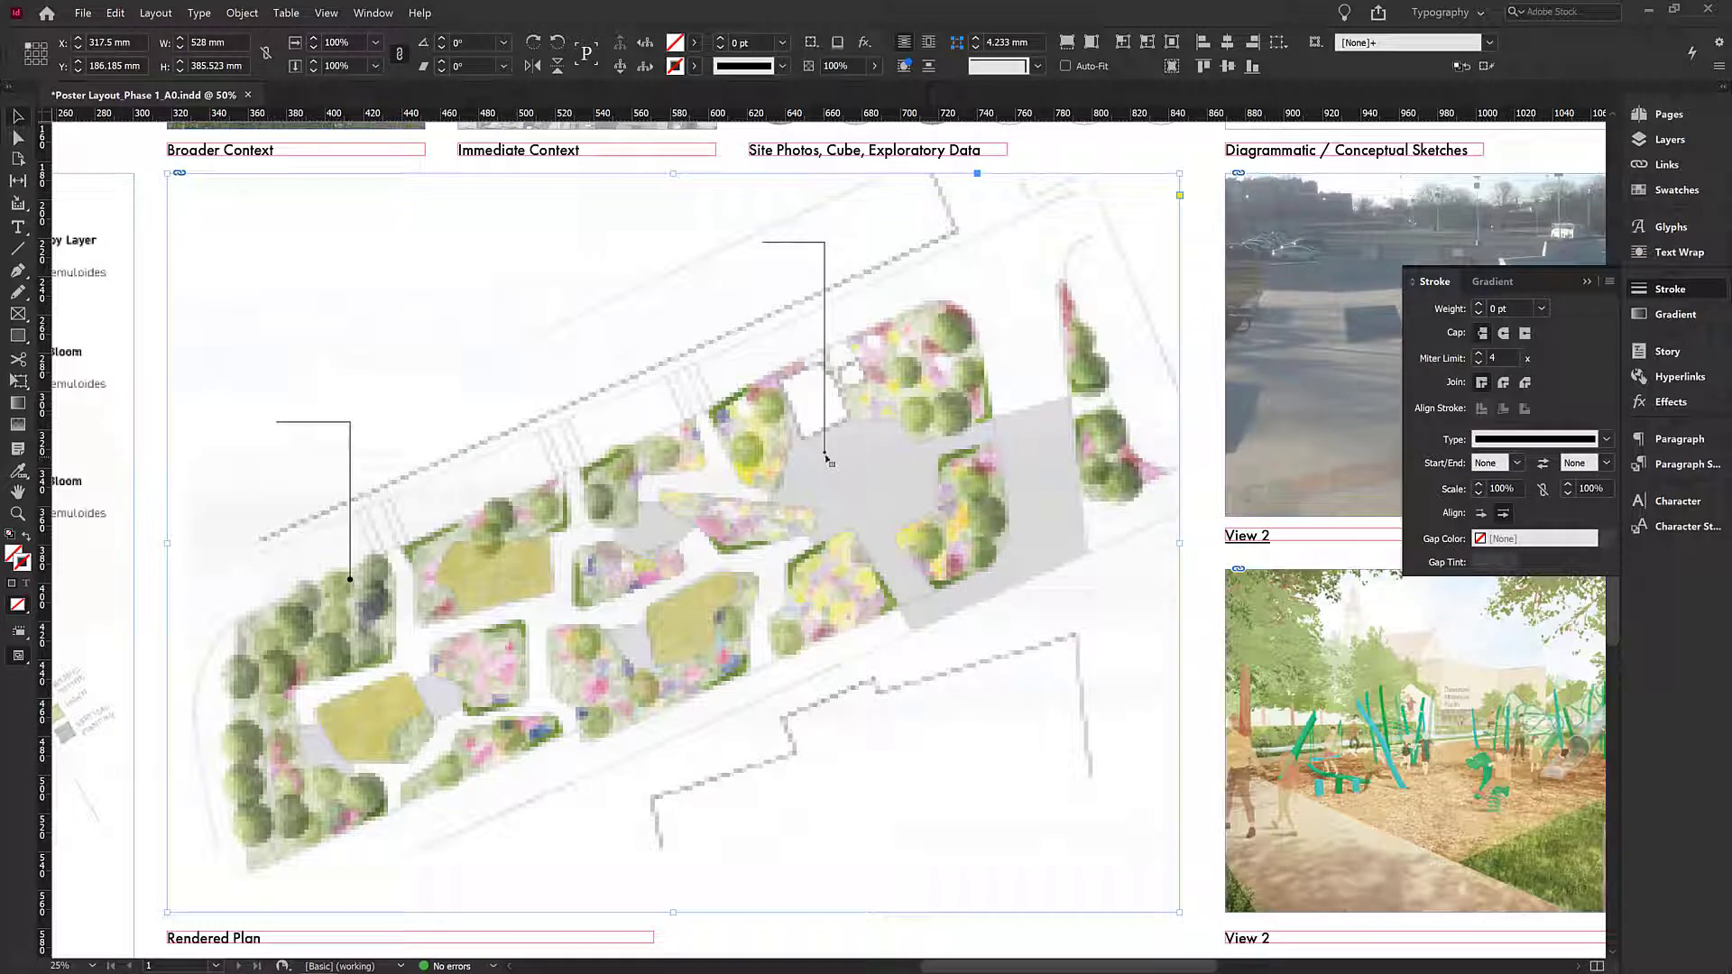
click(826, 455)
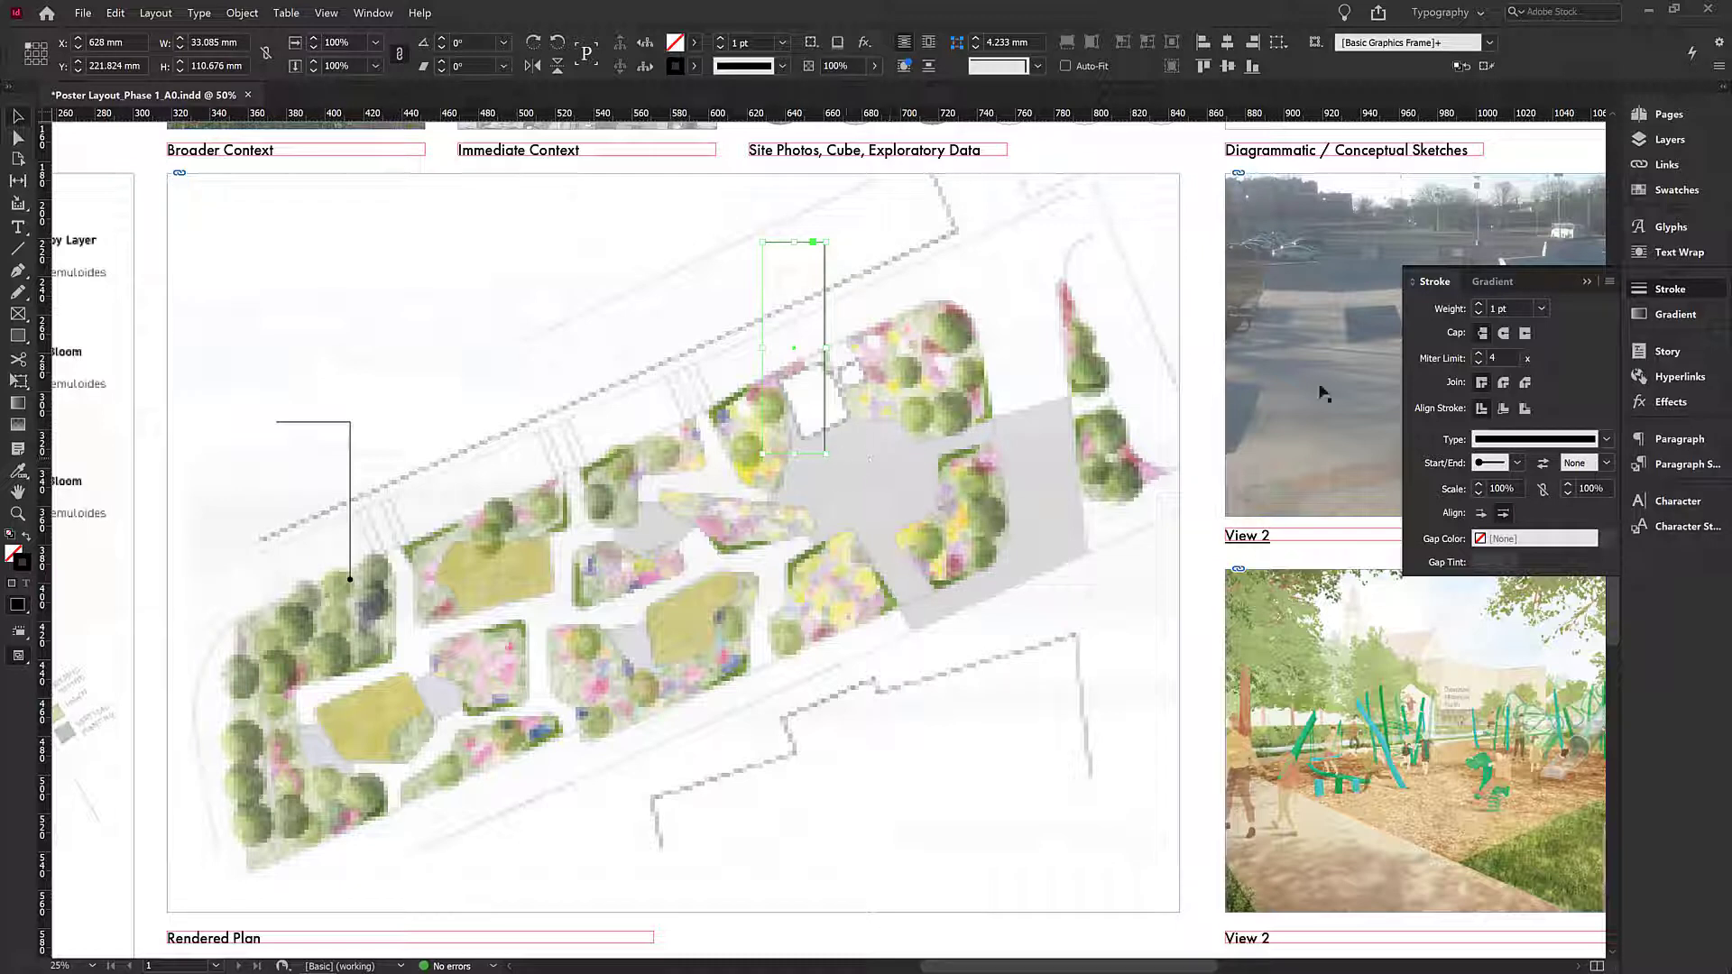
click(1498, 489)
text(25)
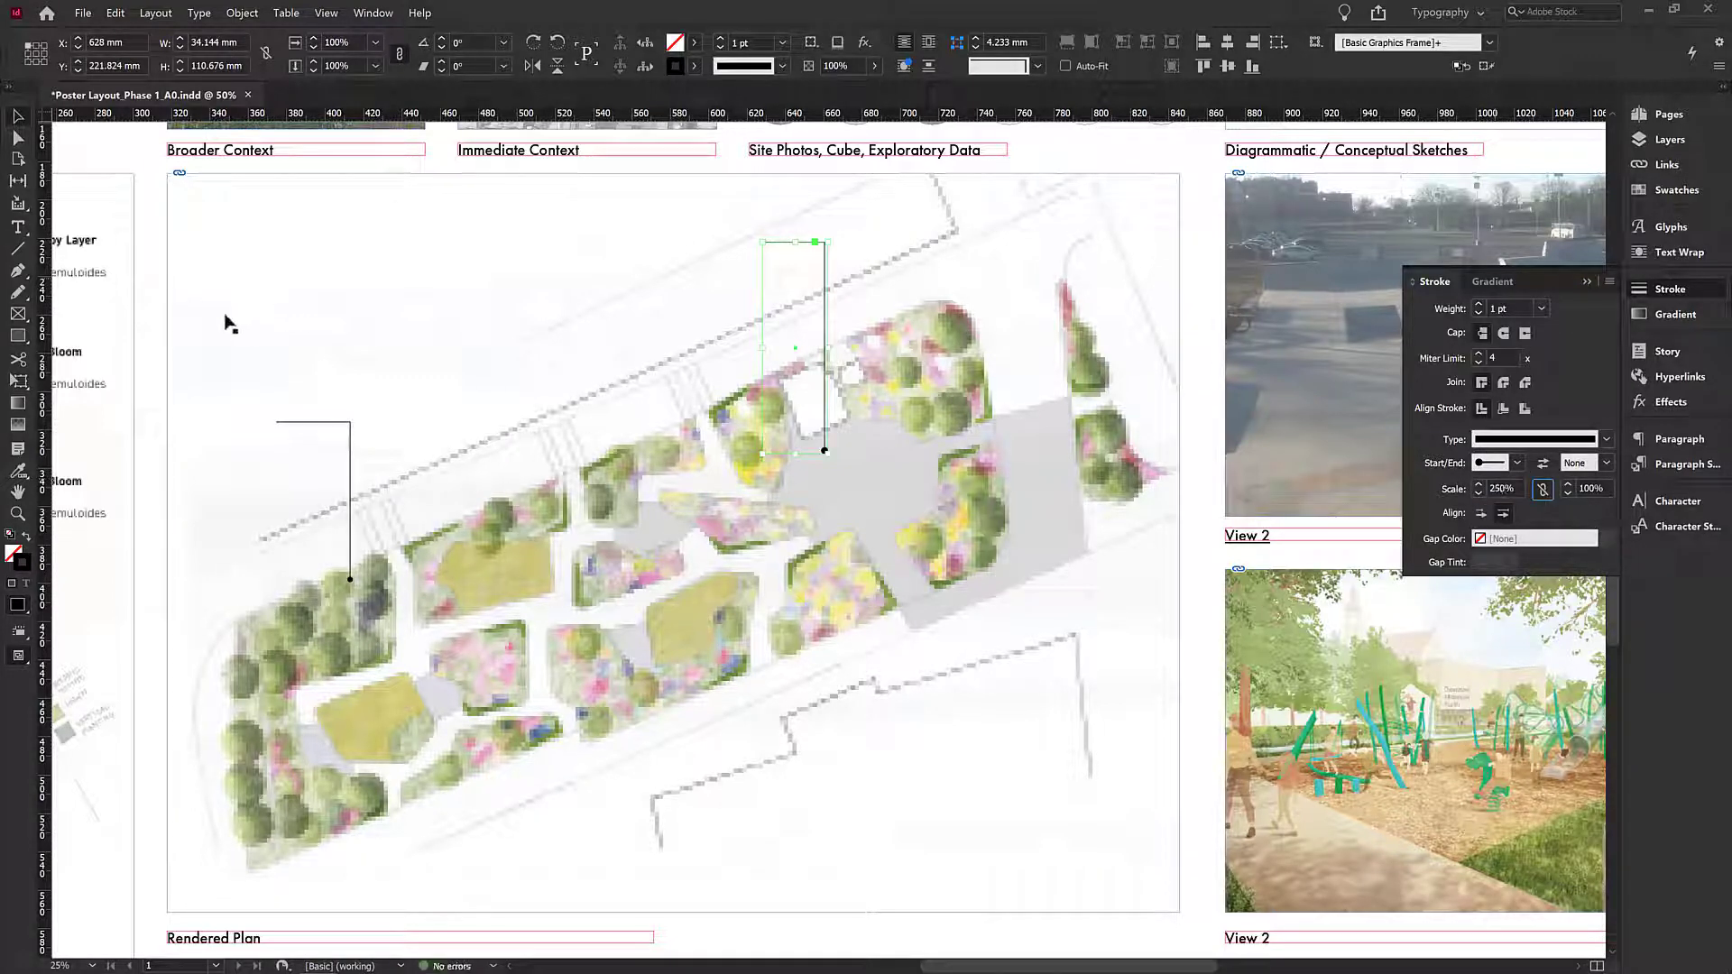
click(824, 449)
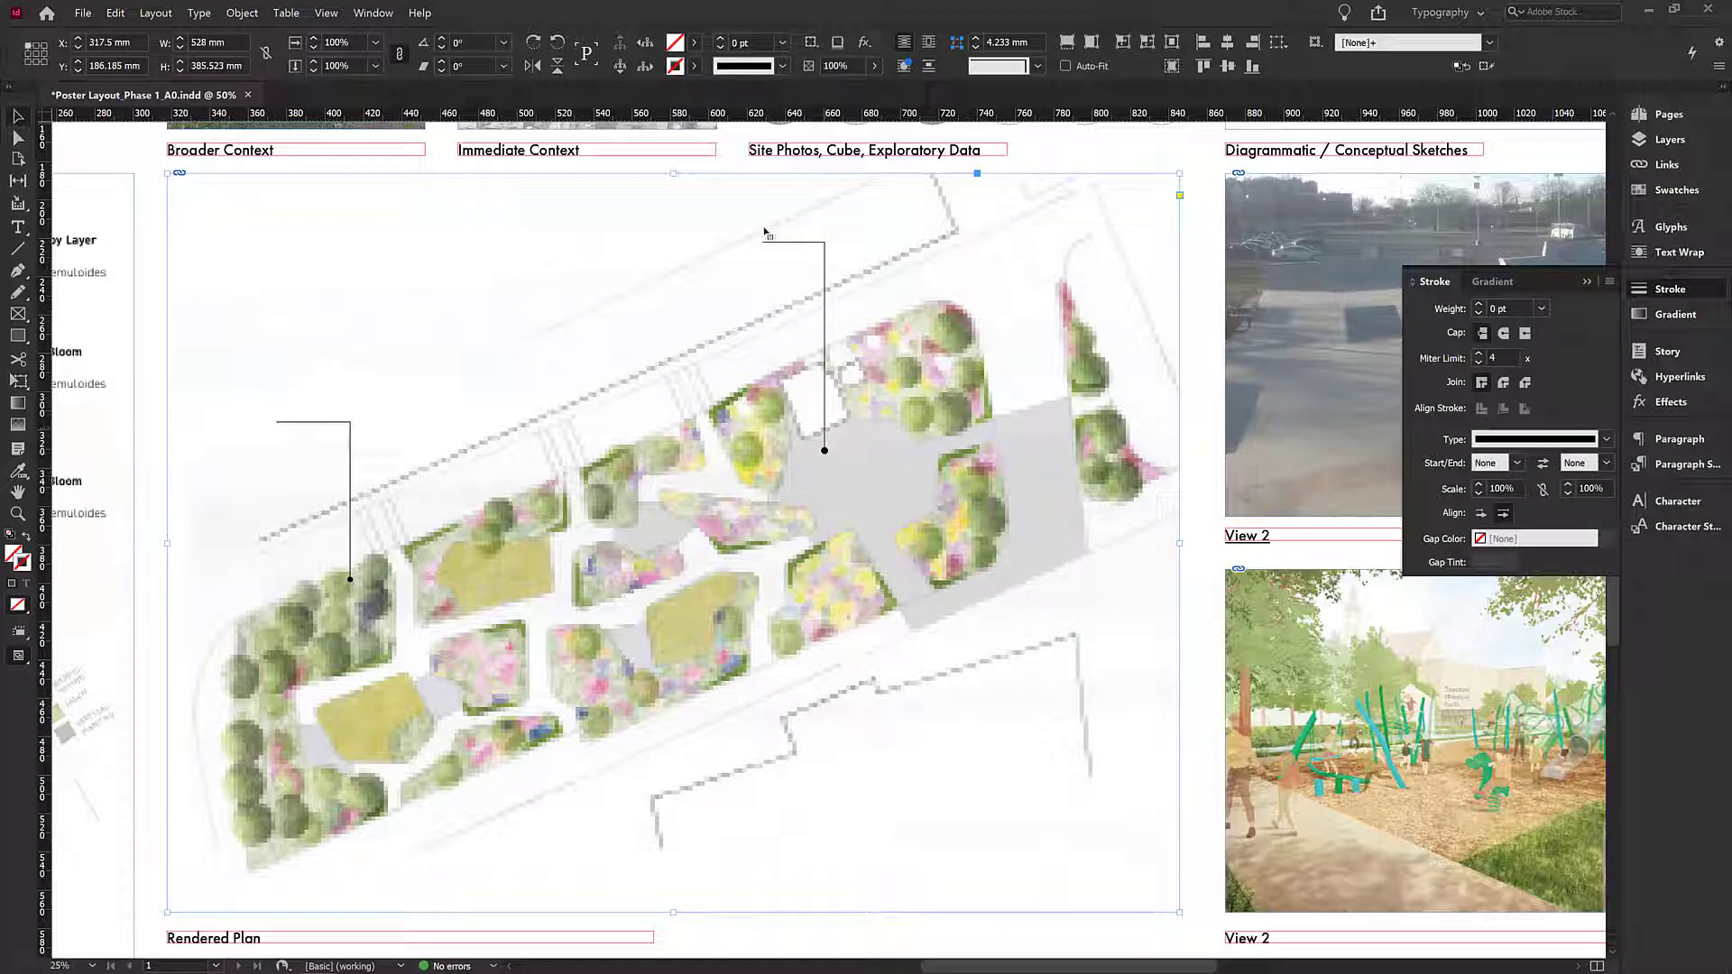
click(788, 243)
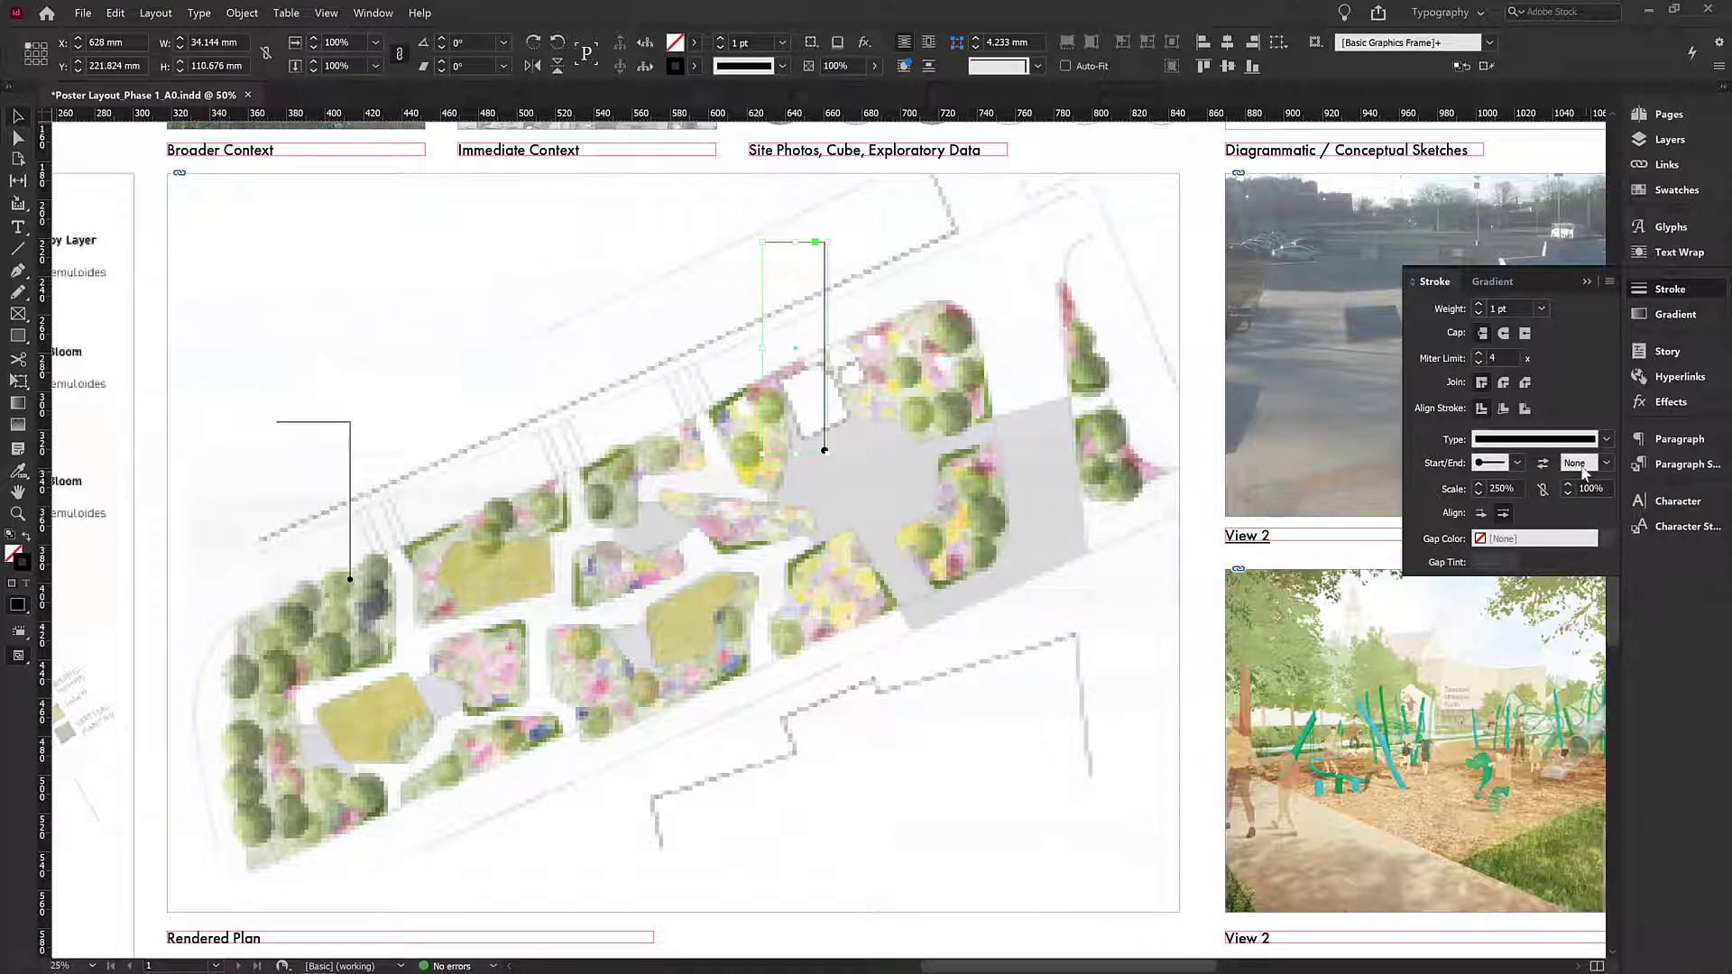
click(1608, 464)
click(1570, 632)
click(1606, 463)
click(1562, 483)
- Change the leader line's start arrowhead to Curved
click(157, 298)
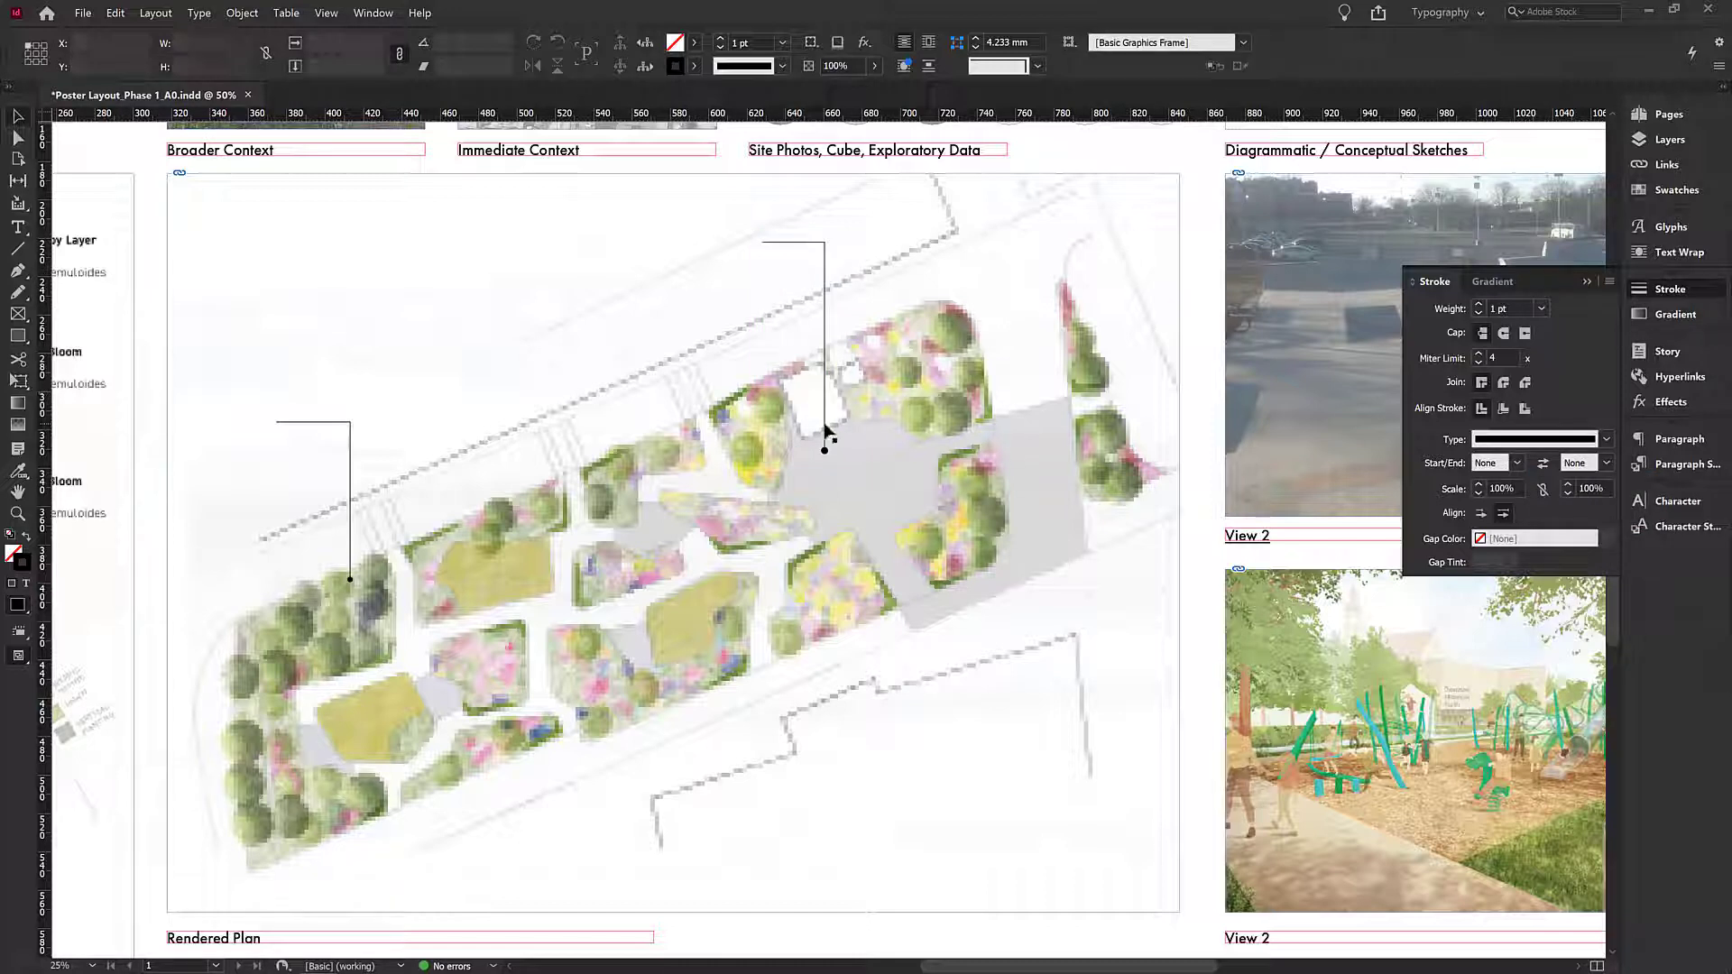
click(825, 438)
click(1516, 464)
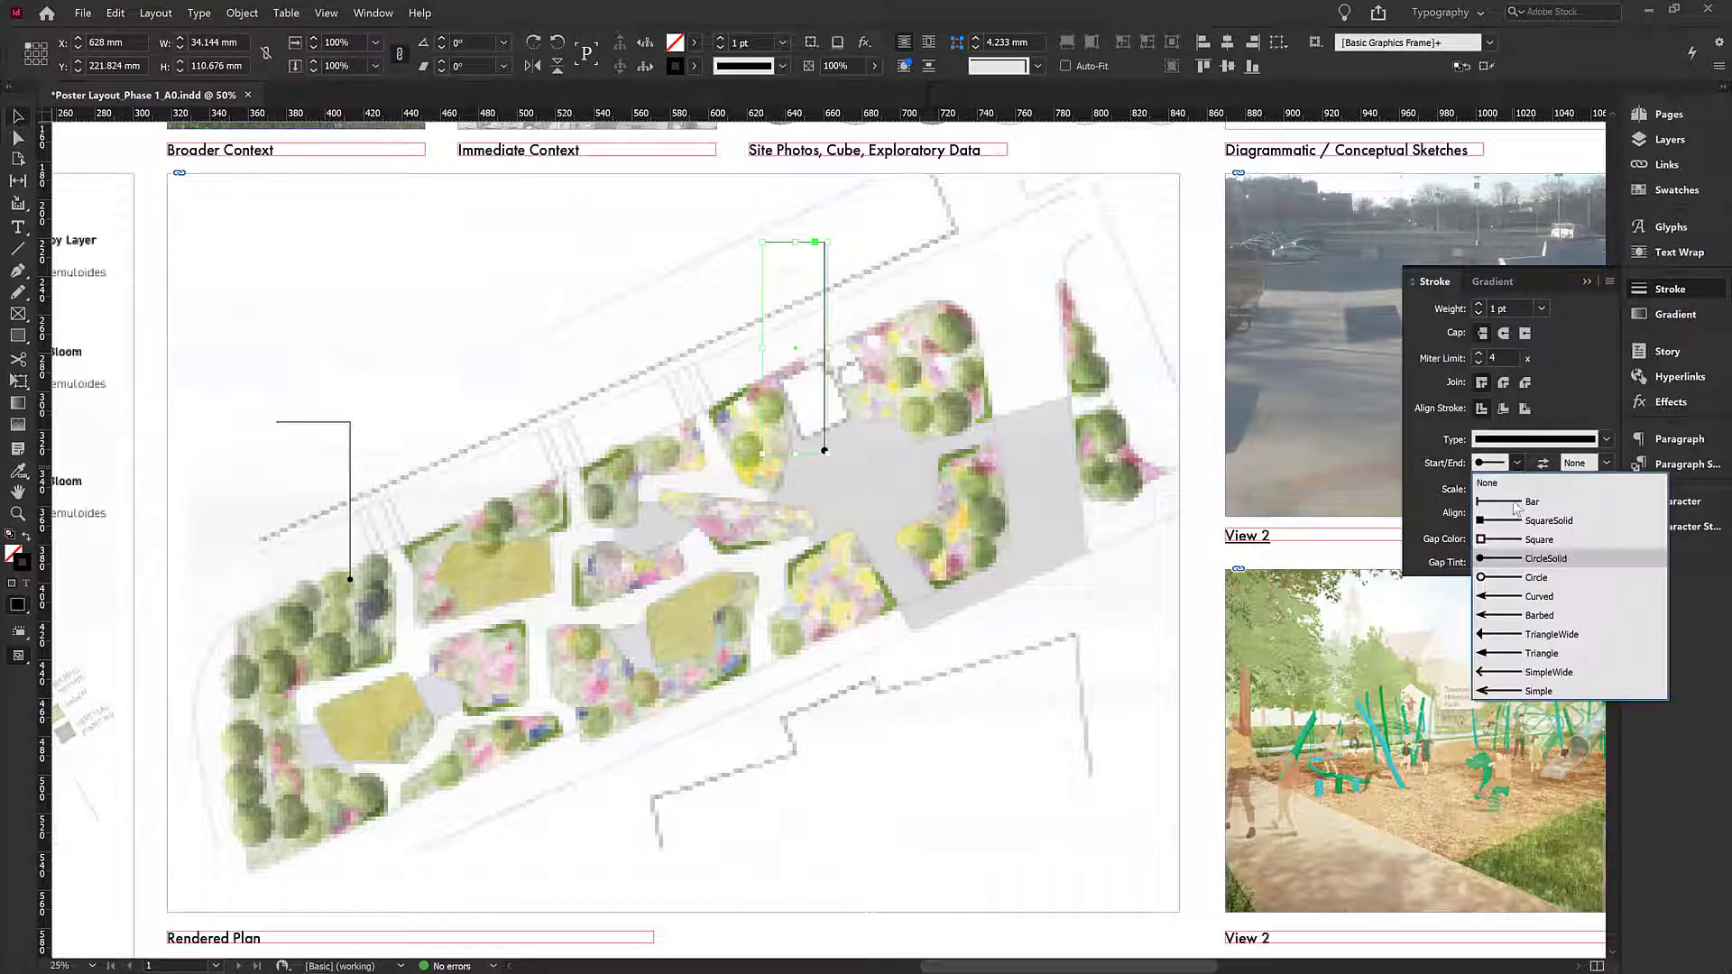
click(1534, 591)
click(161, 353)
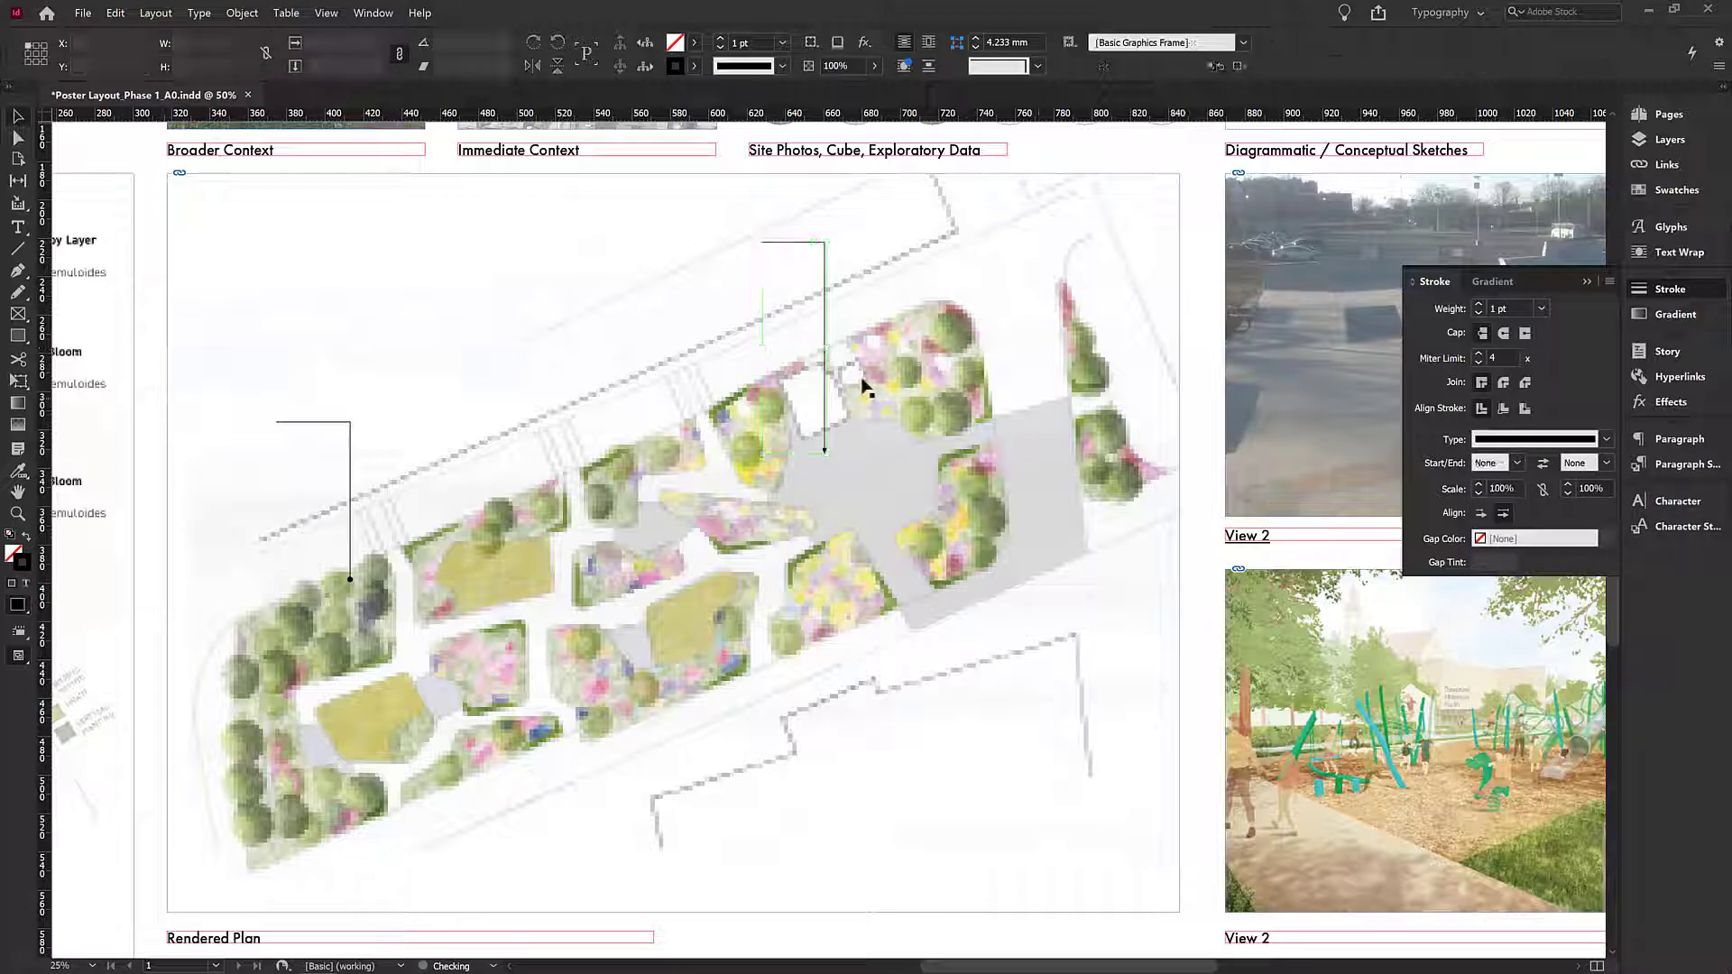
- Change the leader line's start arrowhead to SimpleWide and scale it to 500%
click(1518, 464)
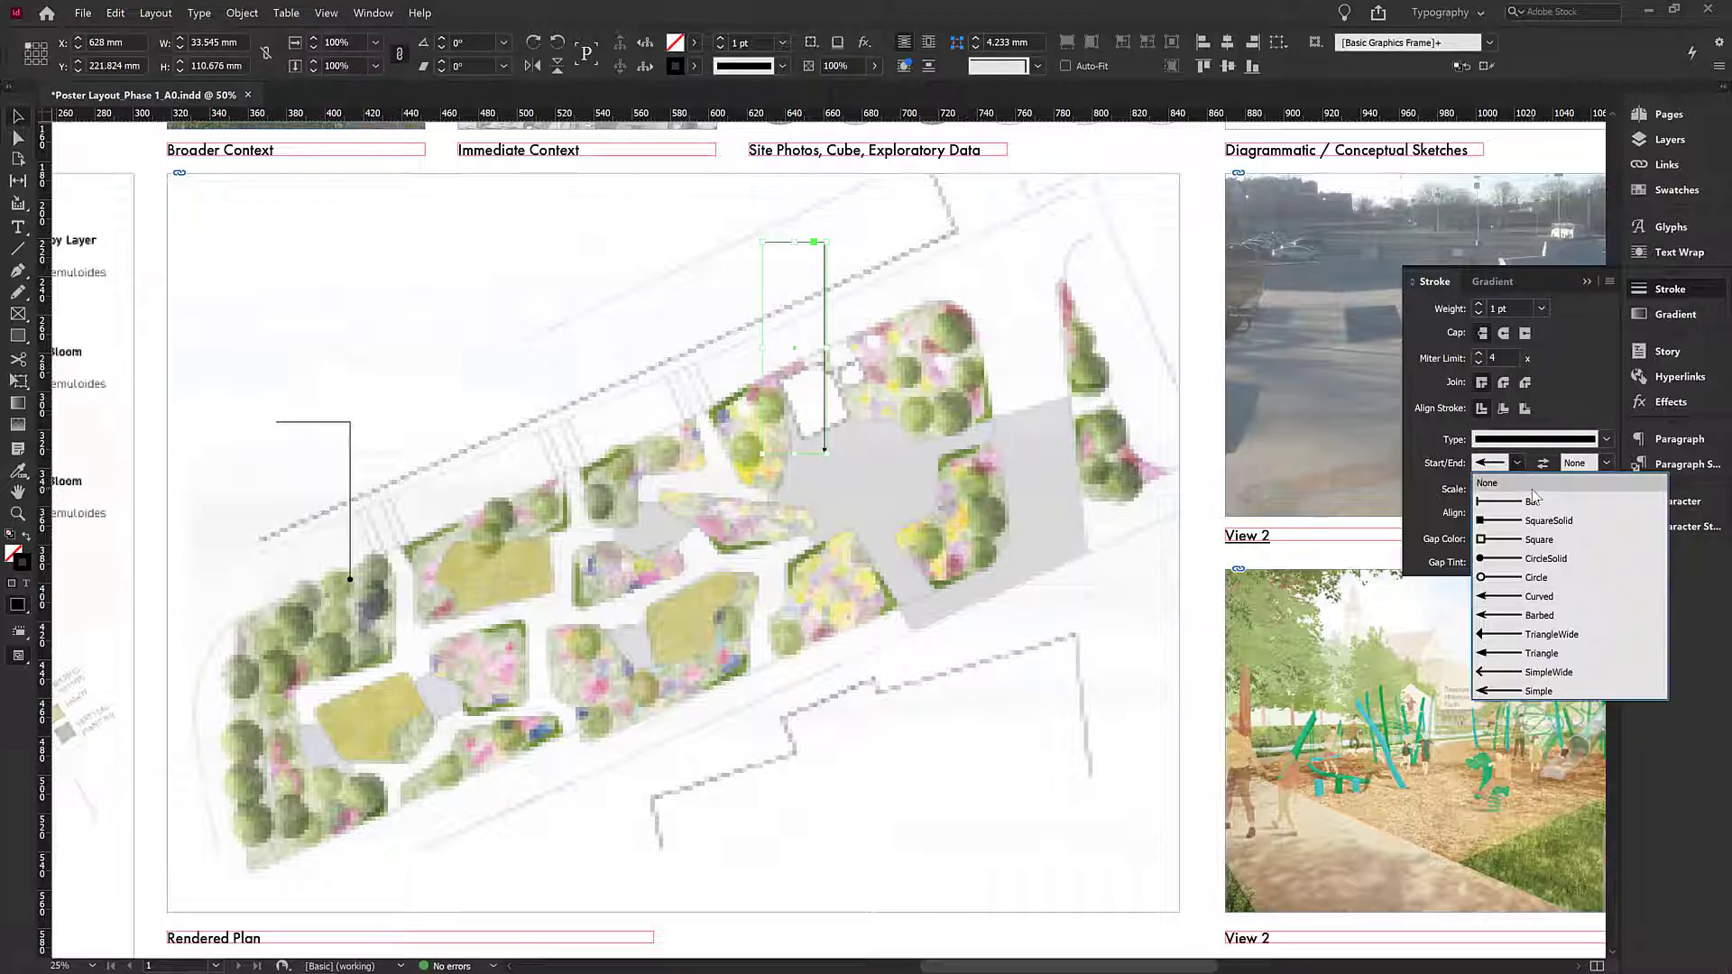
click(1539, 674)
click(154, 367)
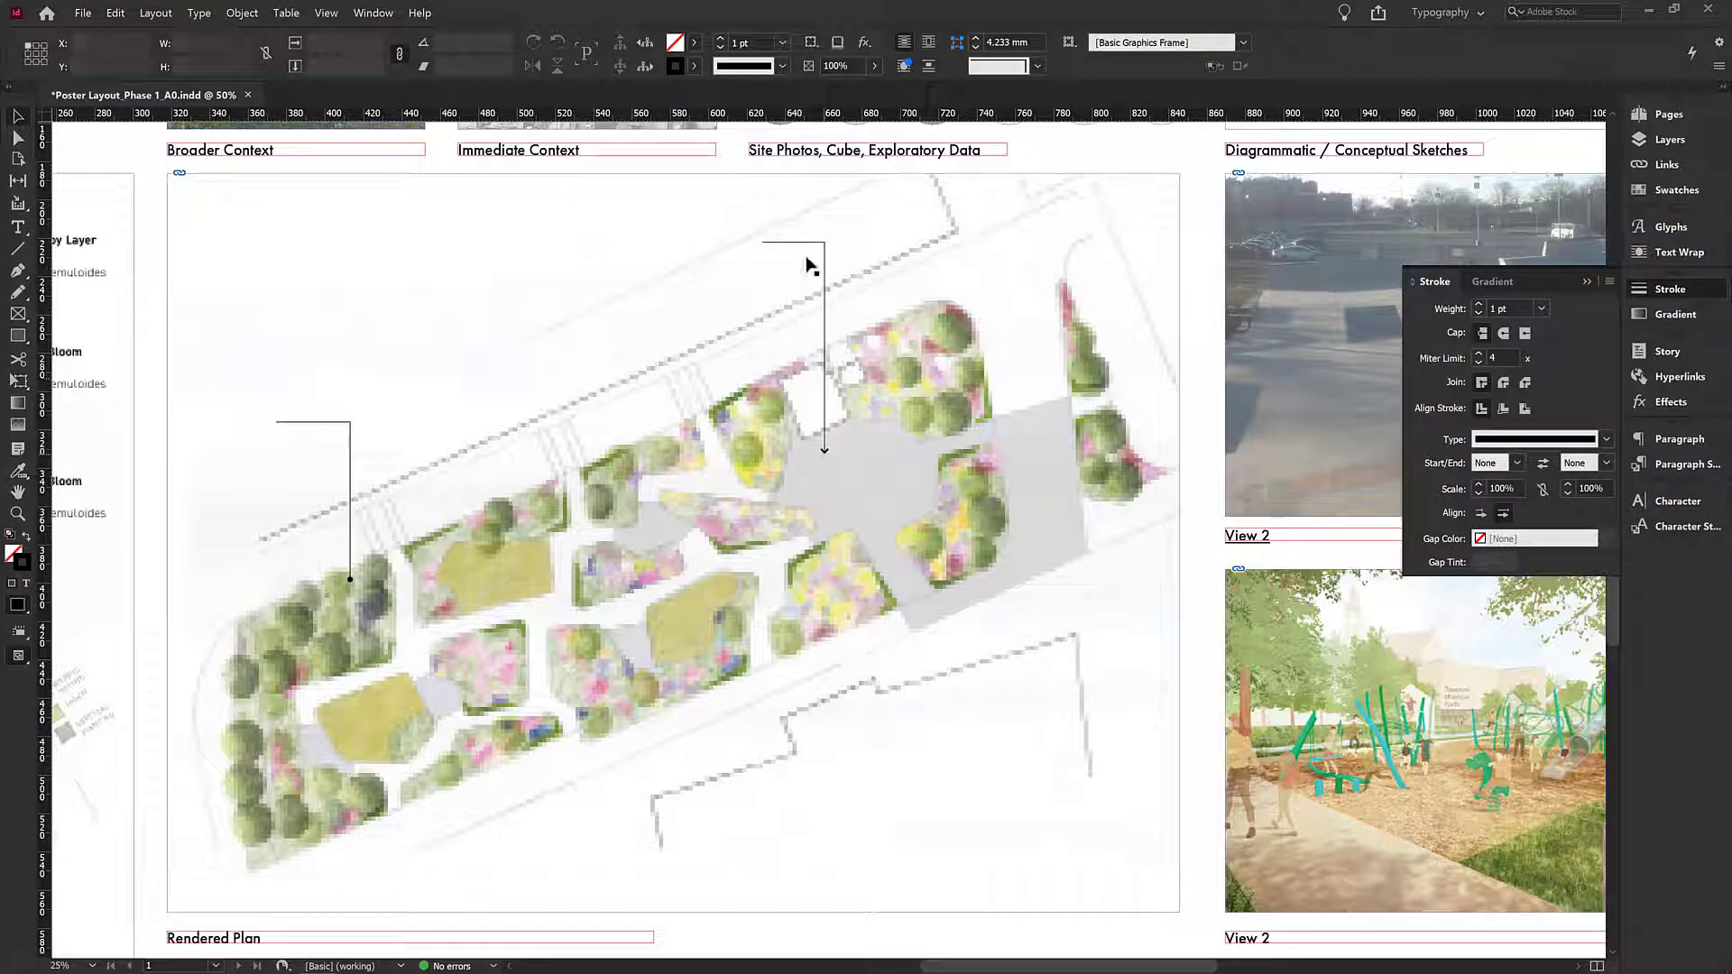
click(825, 458)
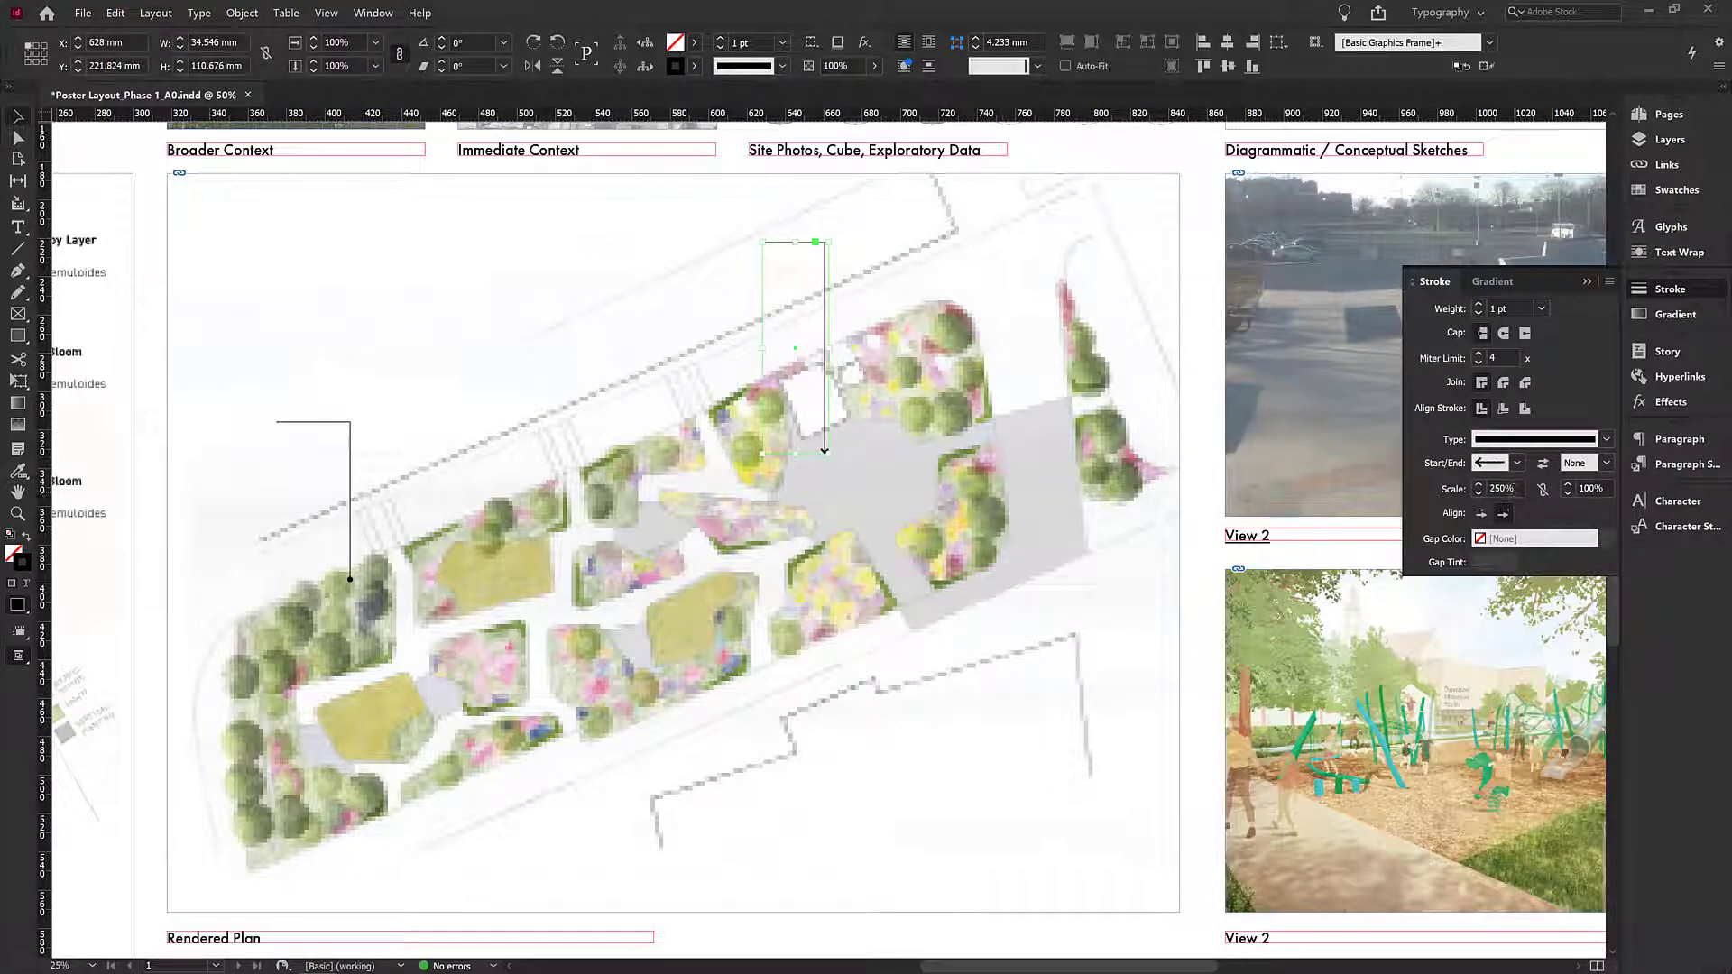
drag(1516, 490, 1474, 490)
text(500)
key(Tab)
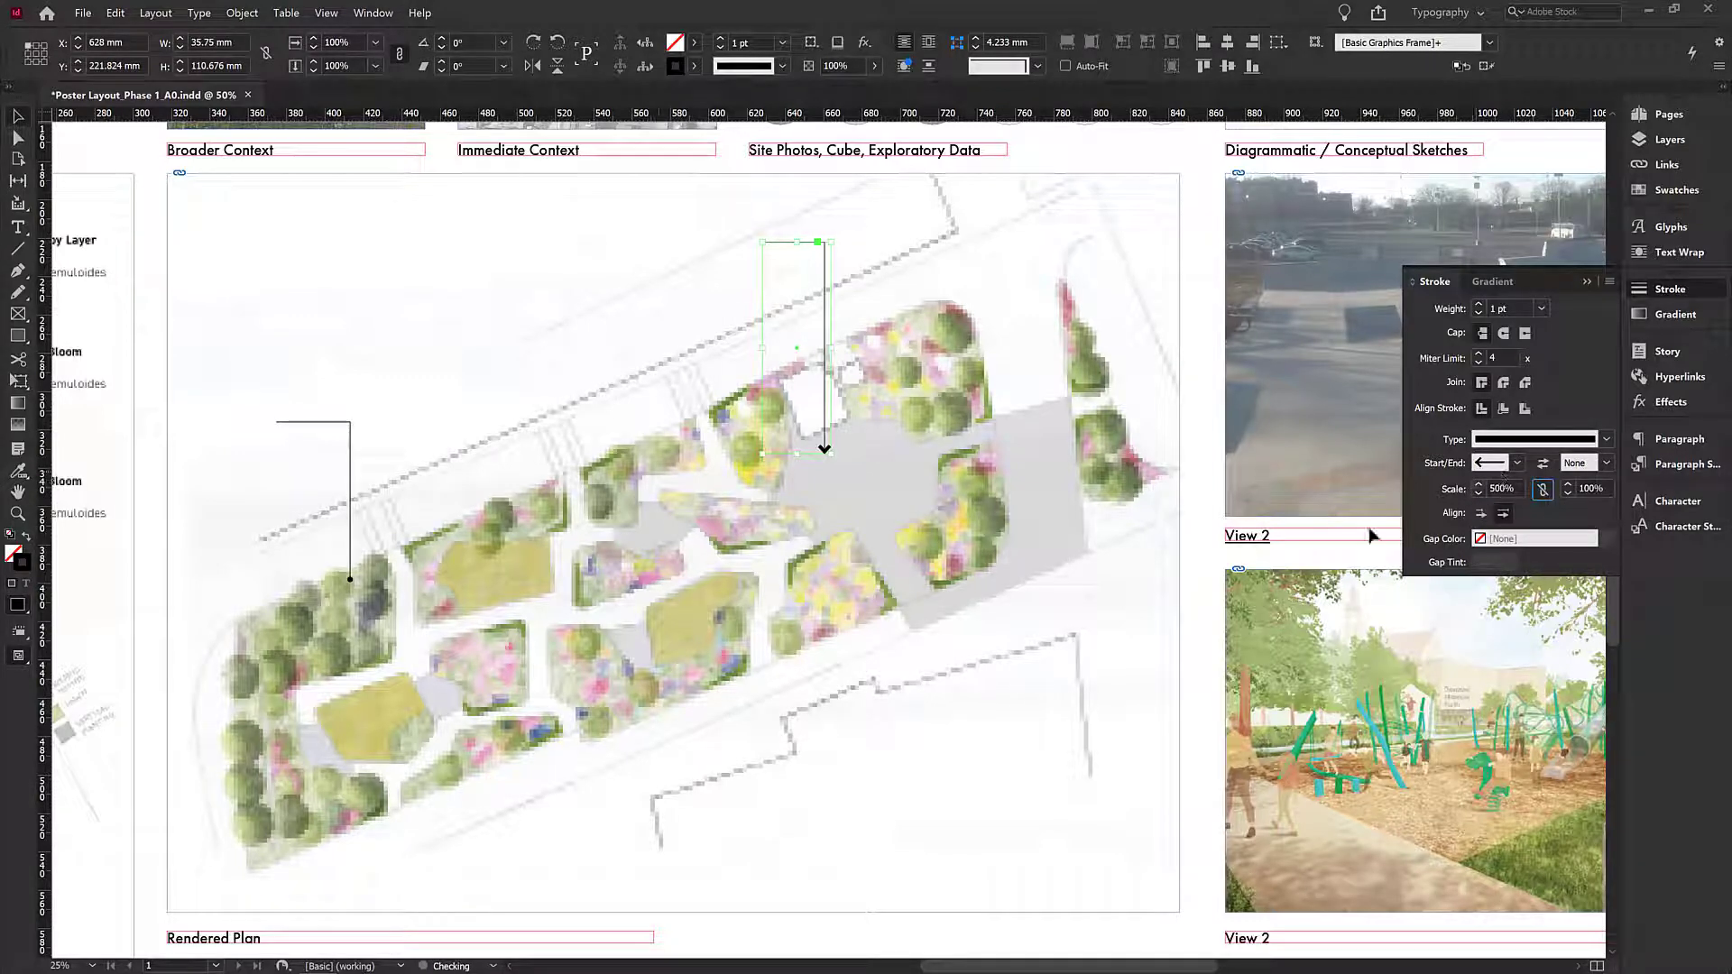
click(112, 419)
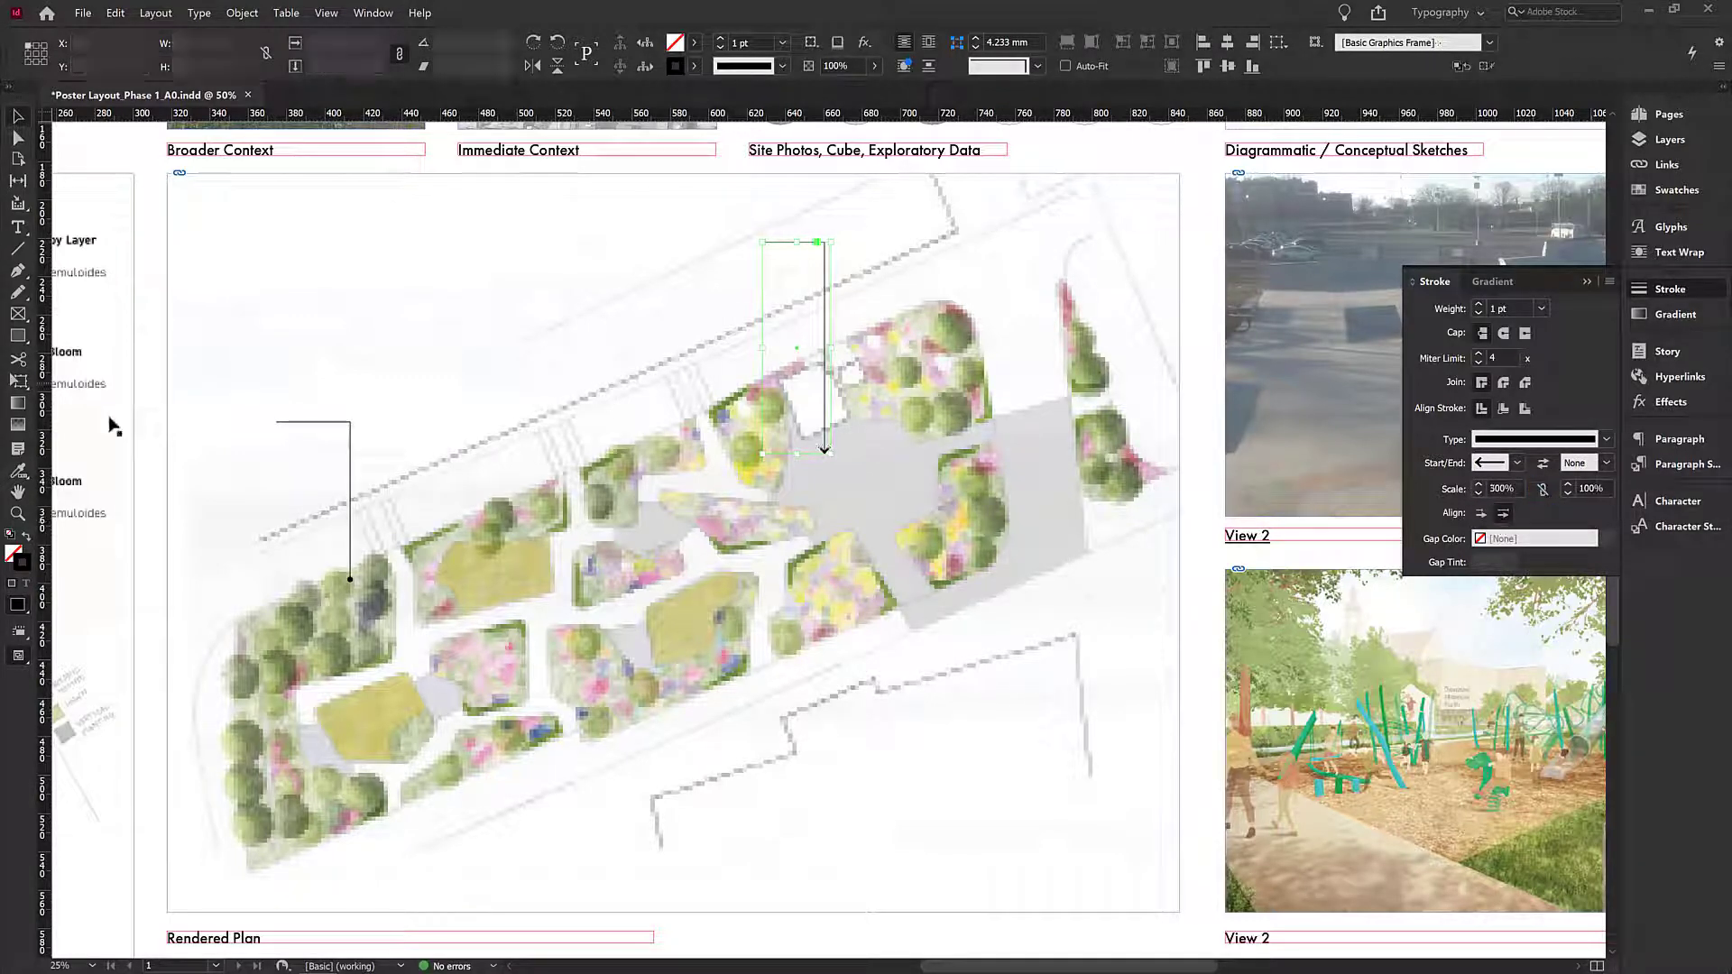
- Make the Text layer active and copy the 'Site Photos, Cube, Exploratory Data' label next to the leader line's top end
click(1696, 143)
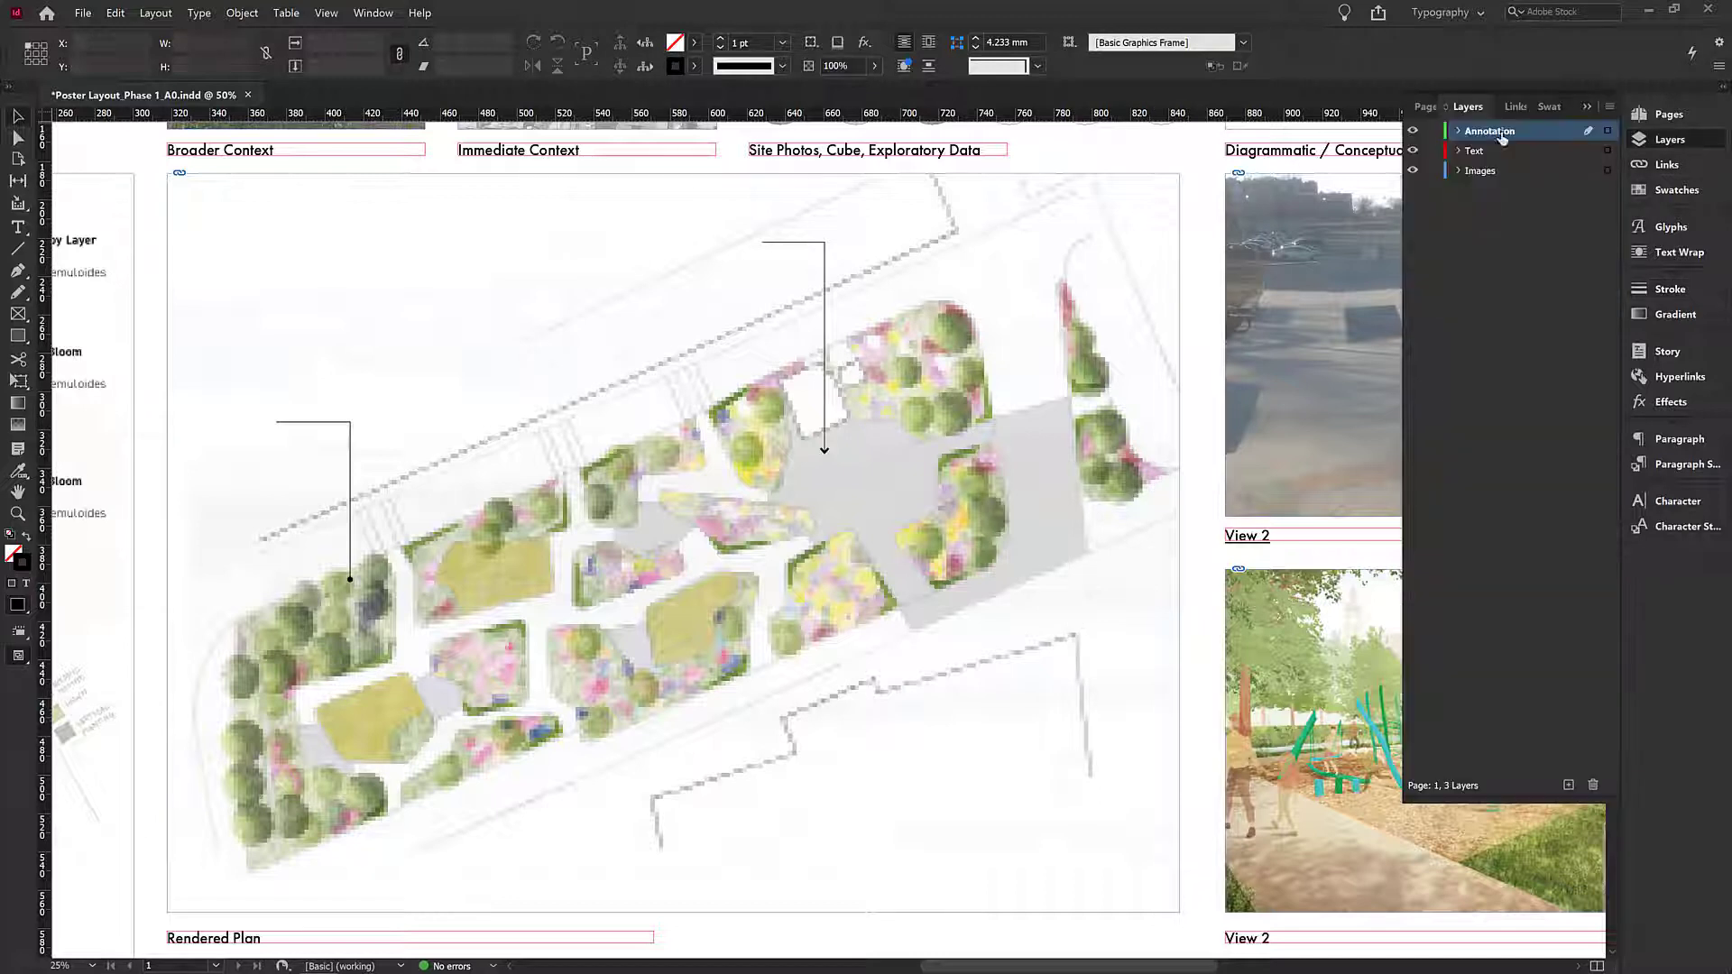
click(1592, 151)
click(783, 155)
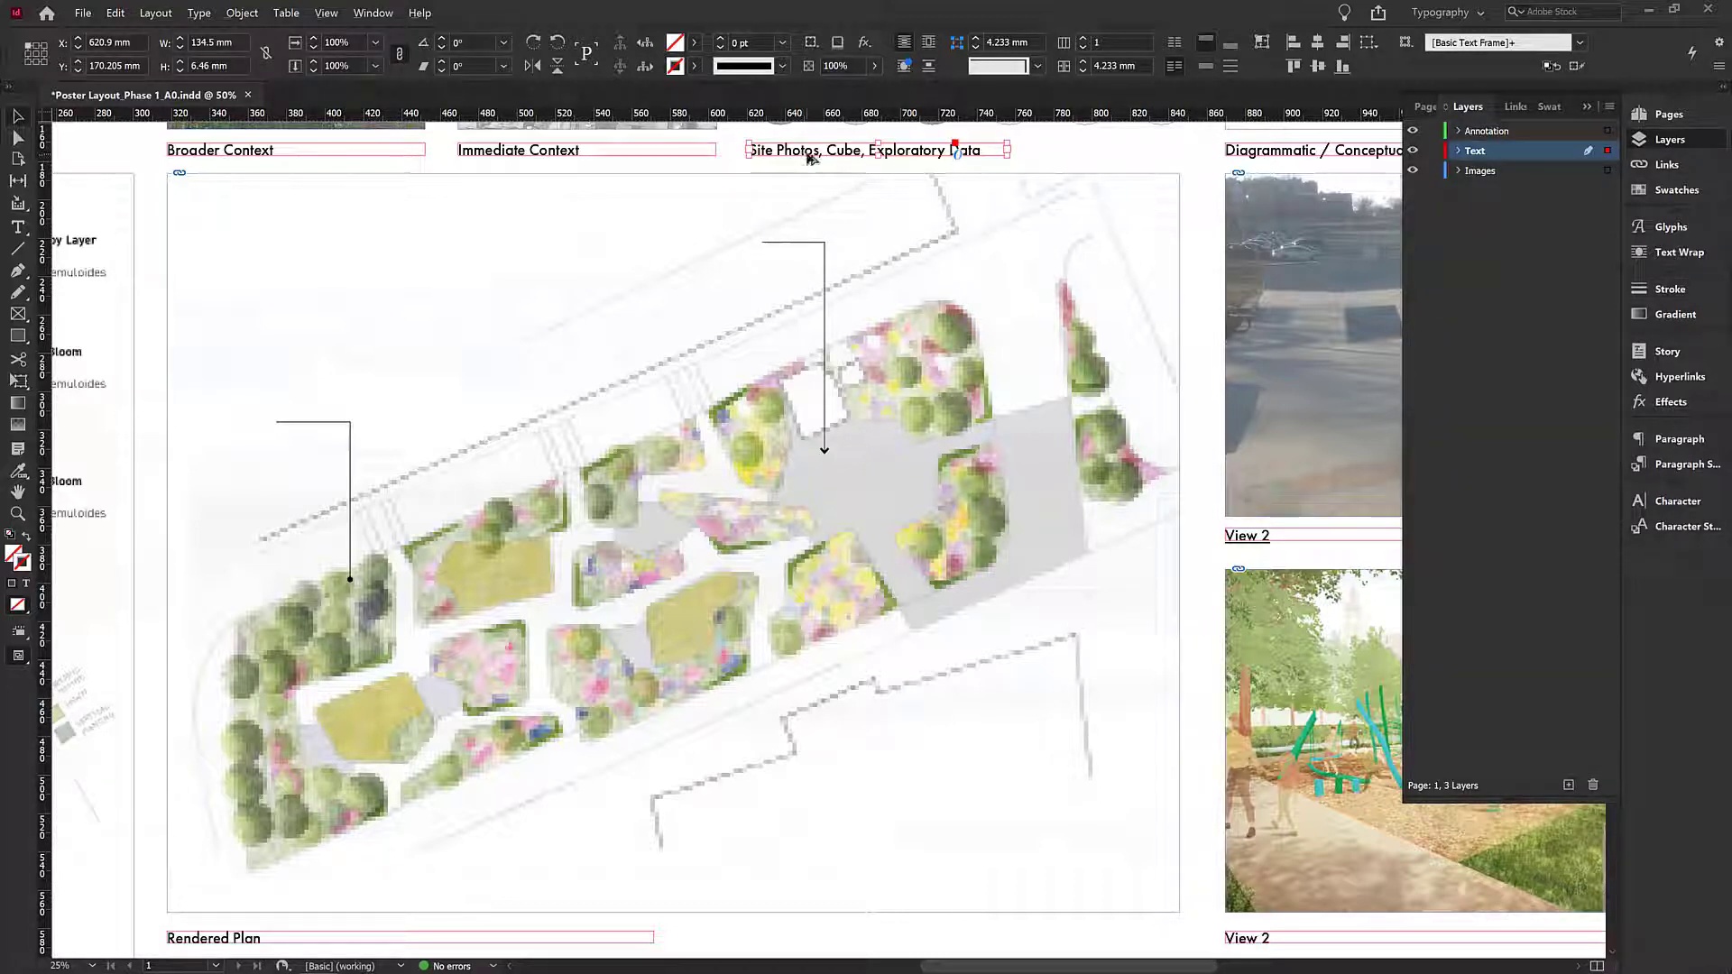
drag(812, 157, 555, 244)
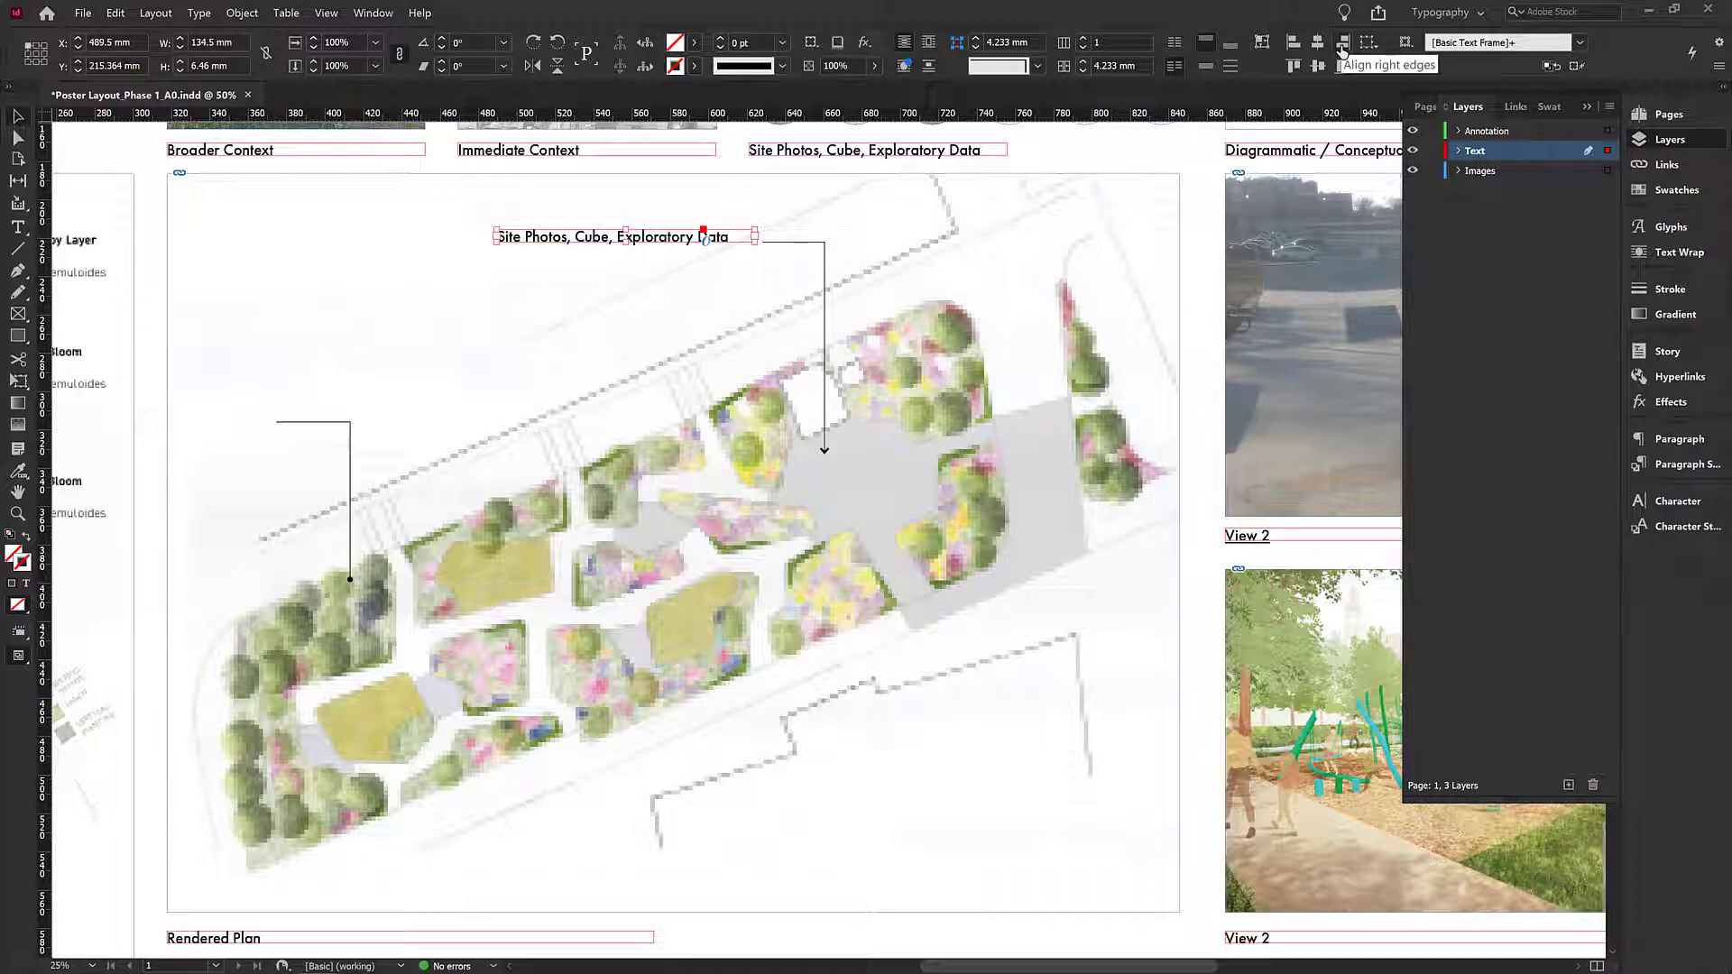
- Right-align the copied label and move it so its right end meets the leader line
click(1676, 501)
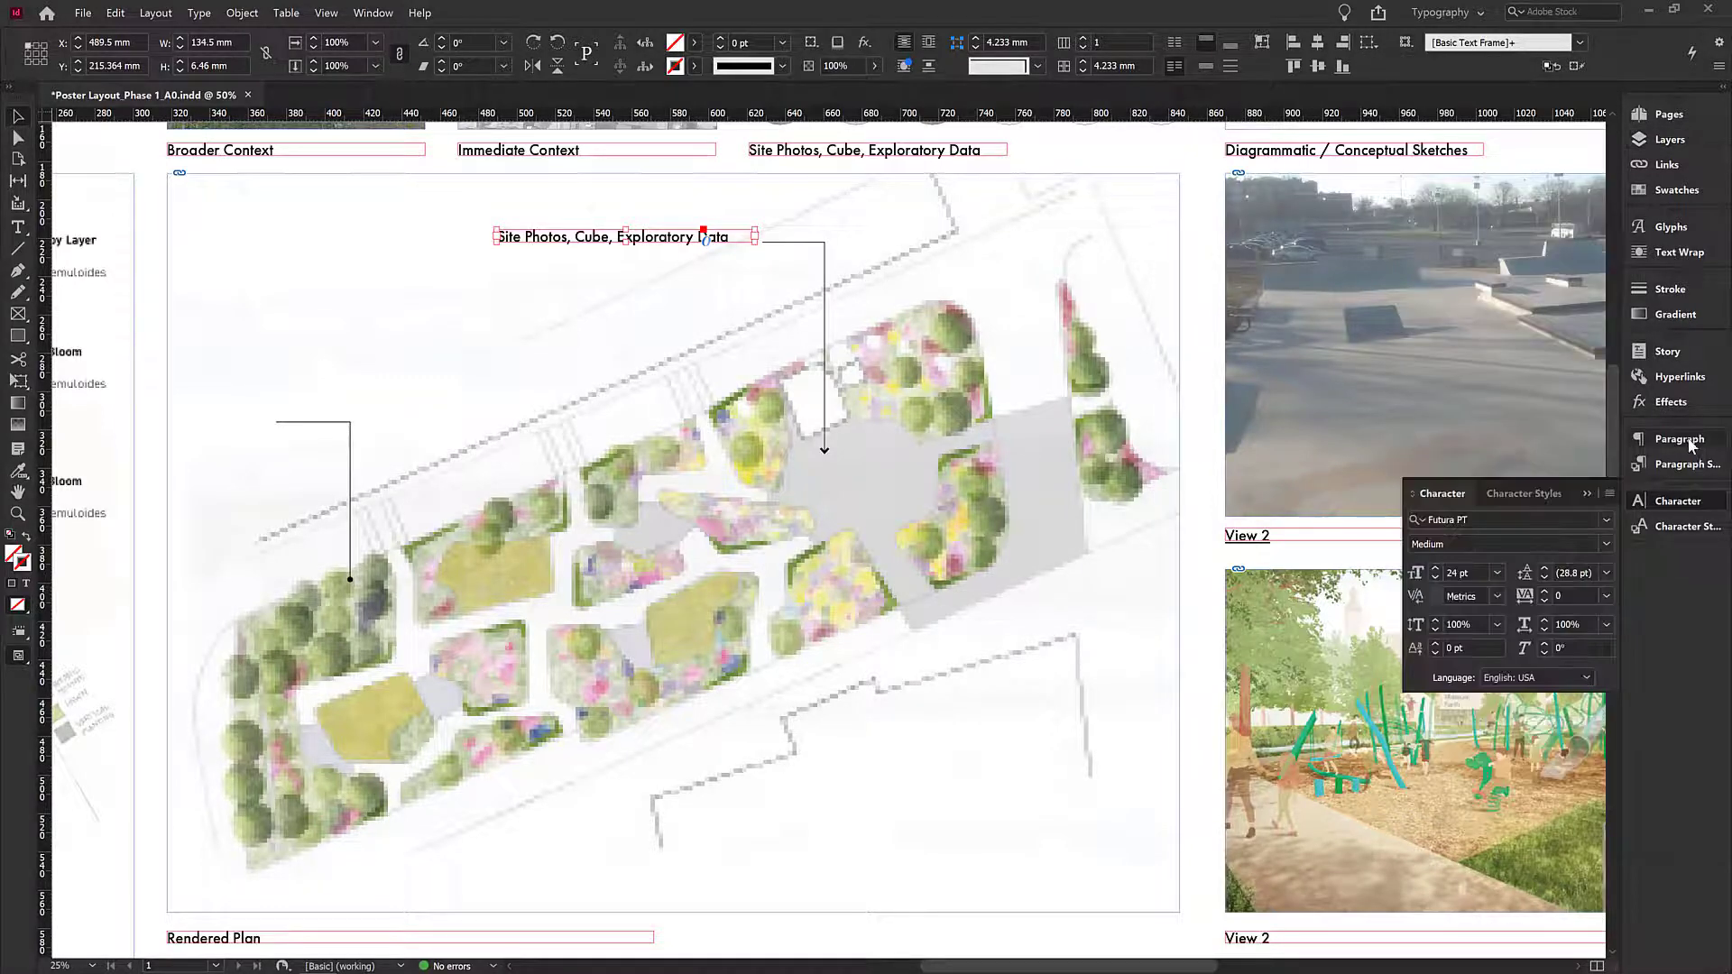
click(1678, 438)
click(1462, 459)
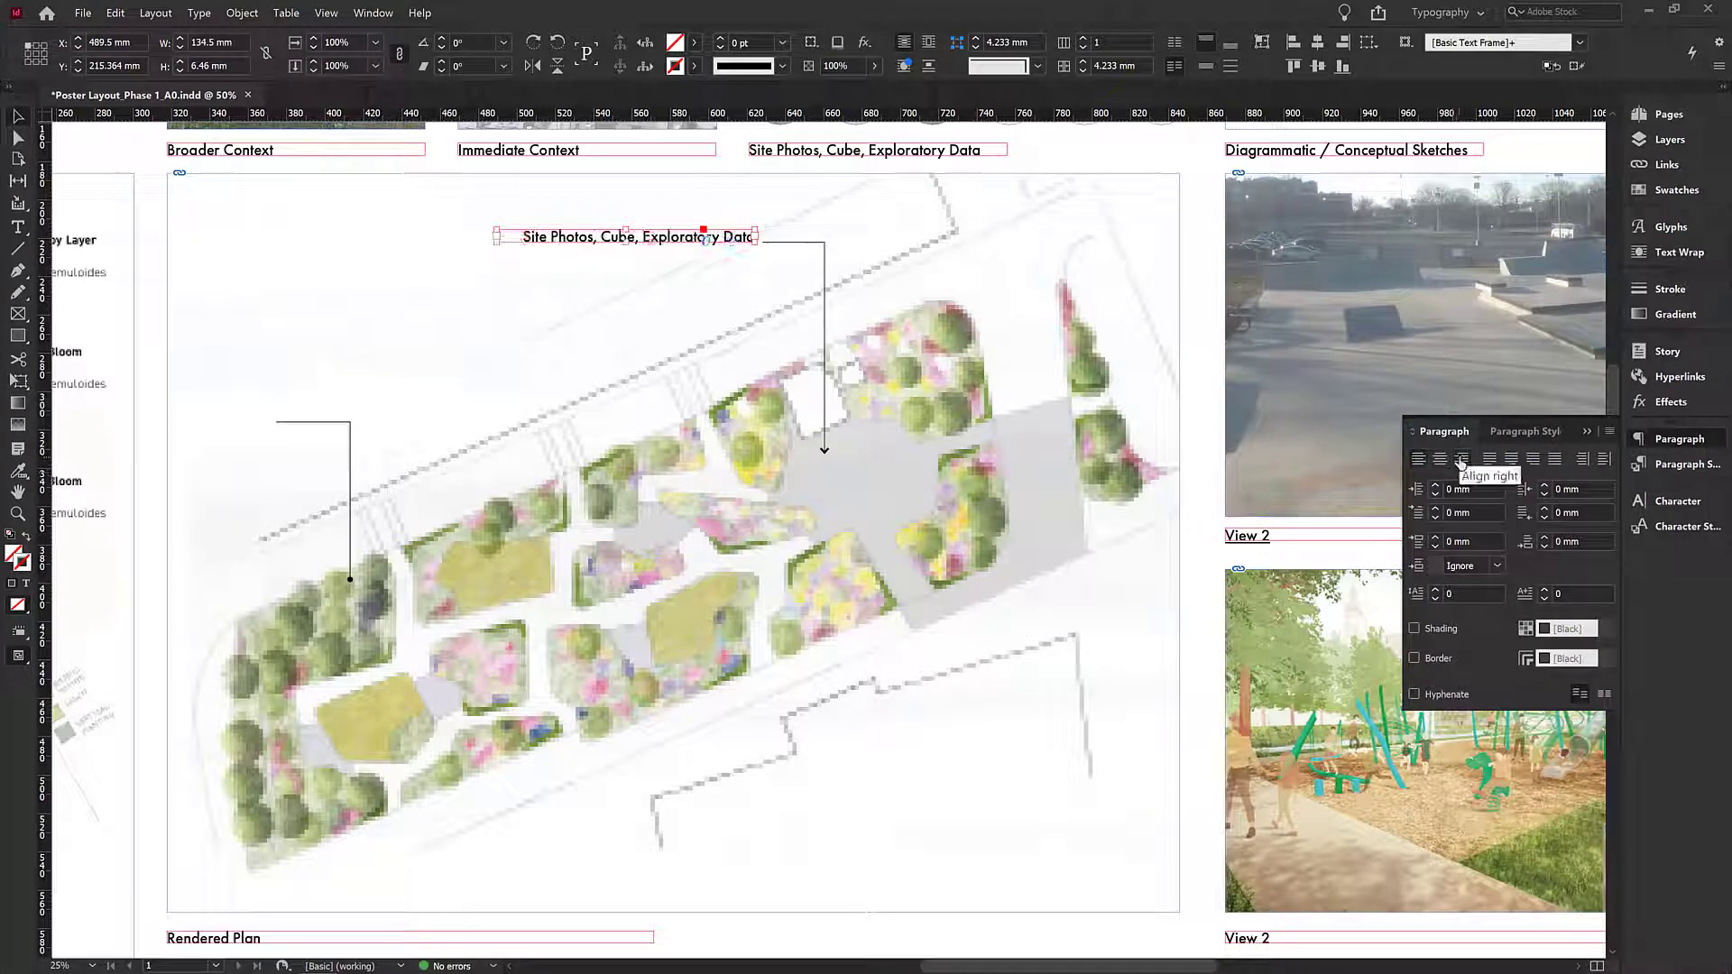
drag(742, 236, 811, 231)
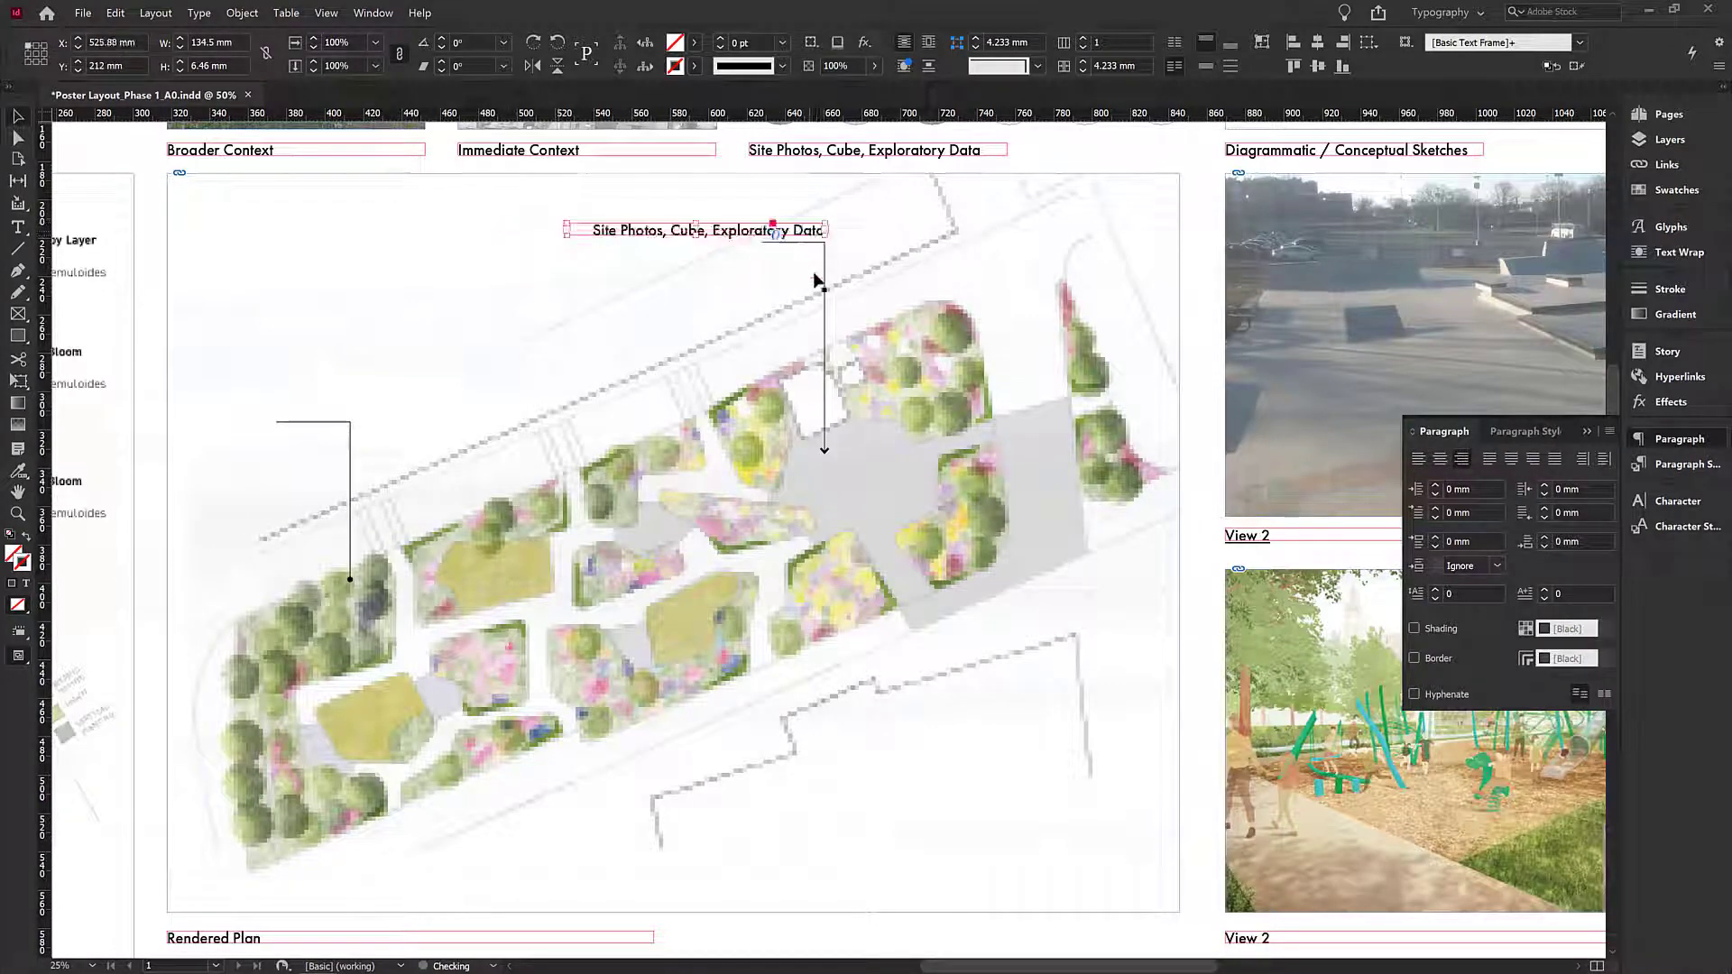
click(1041, 273)
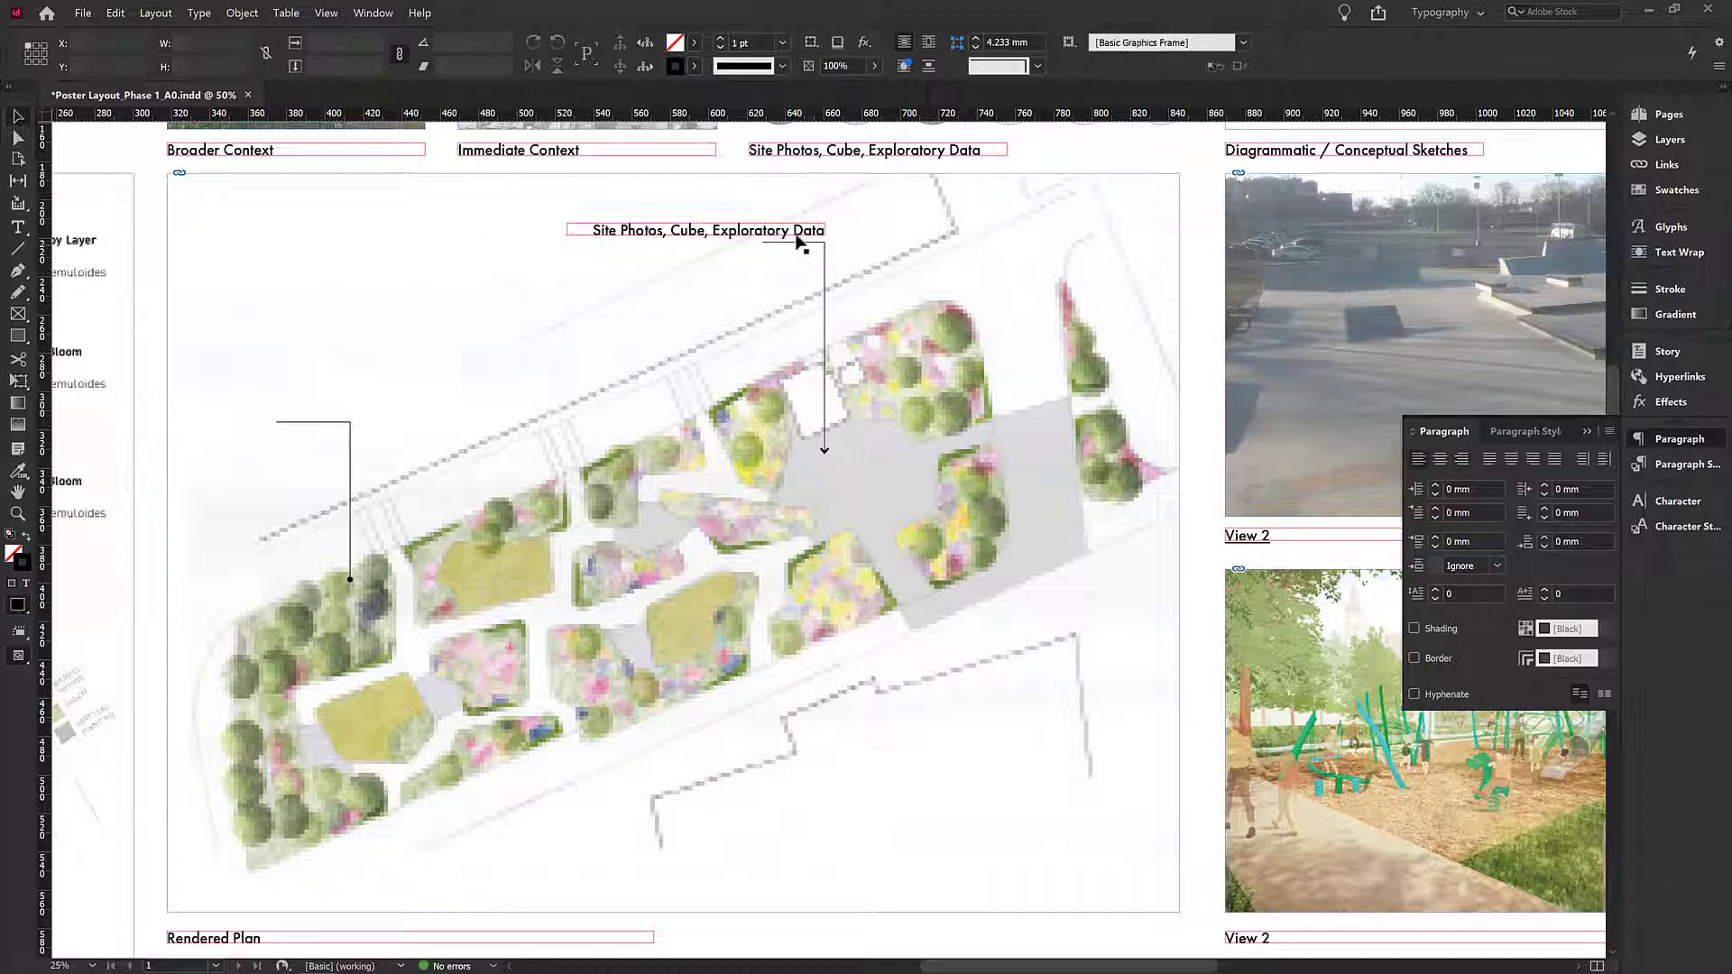
- Replace the copied label's text with "Community Plaza" and leave text editing
triple_click(682, 235)
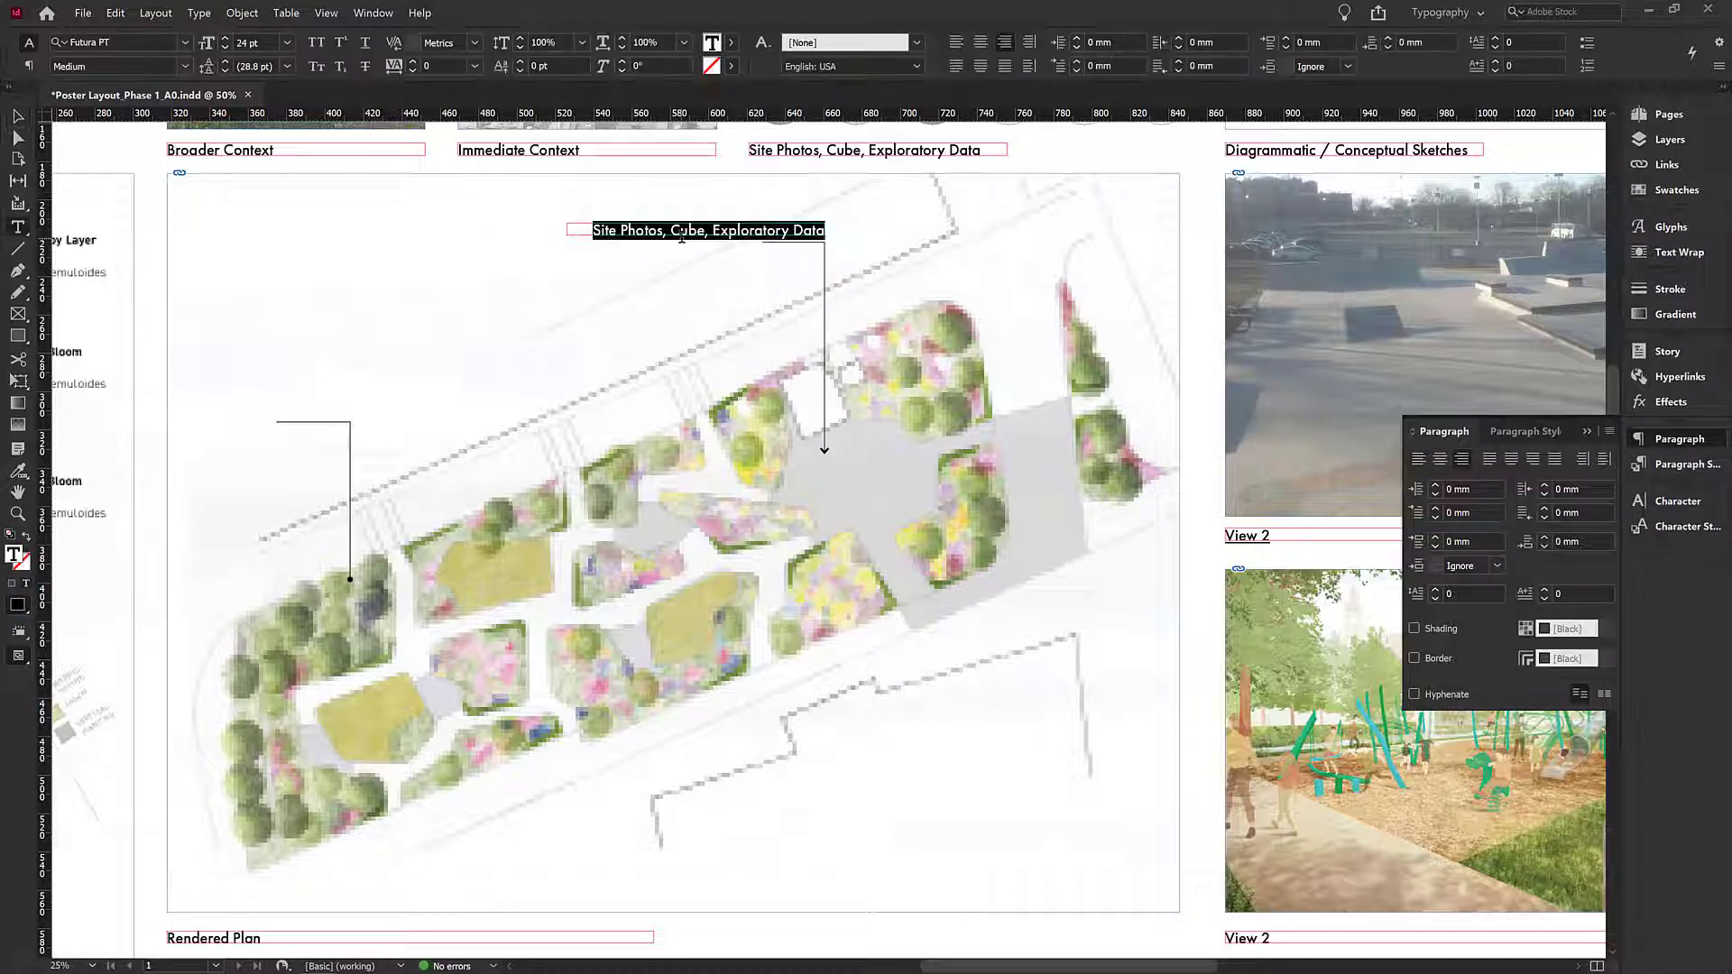
text(Plaza)
key(BackSpace)
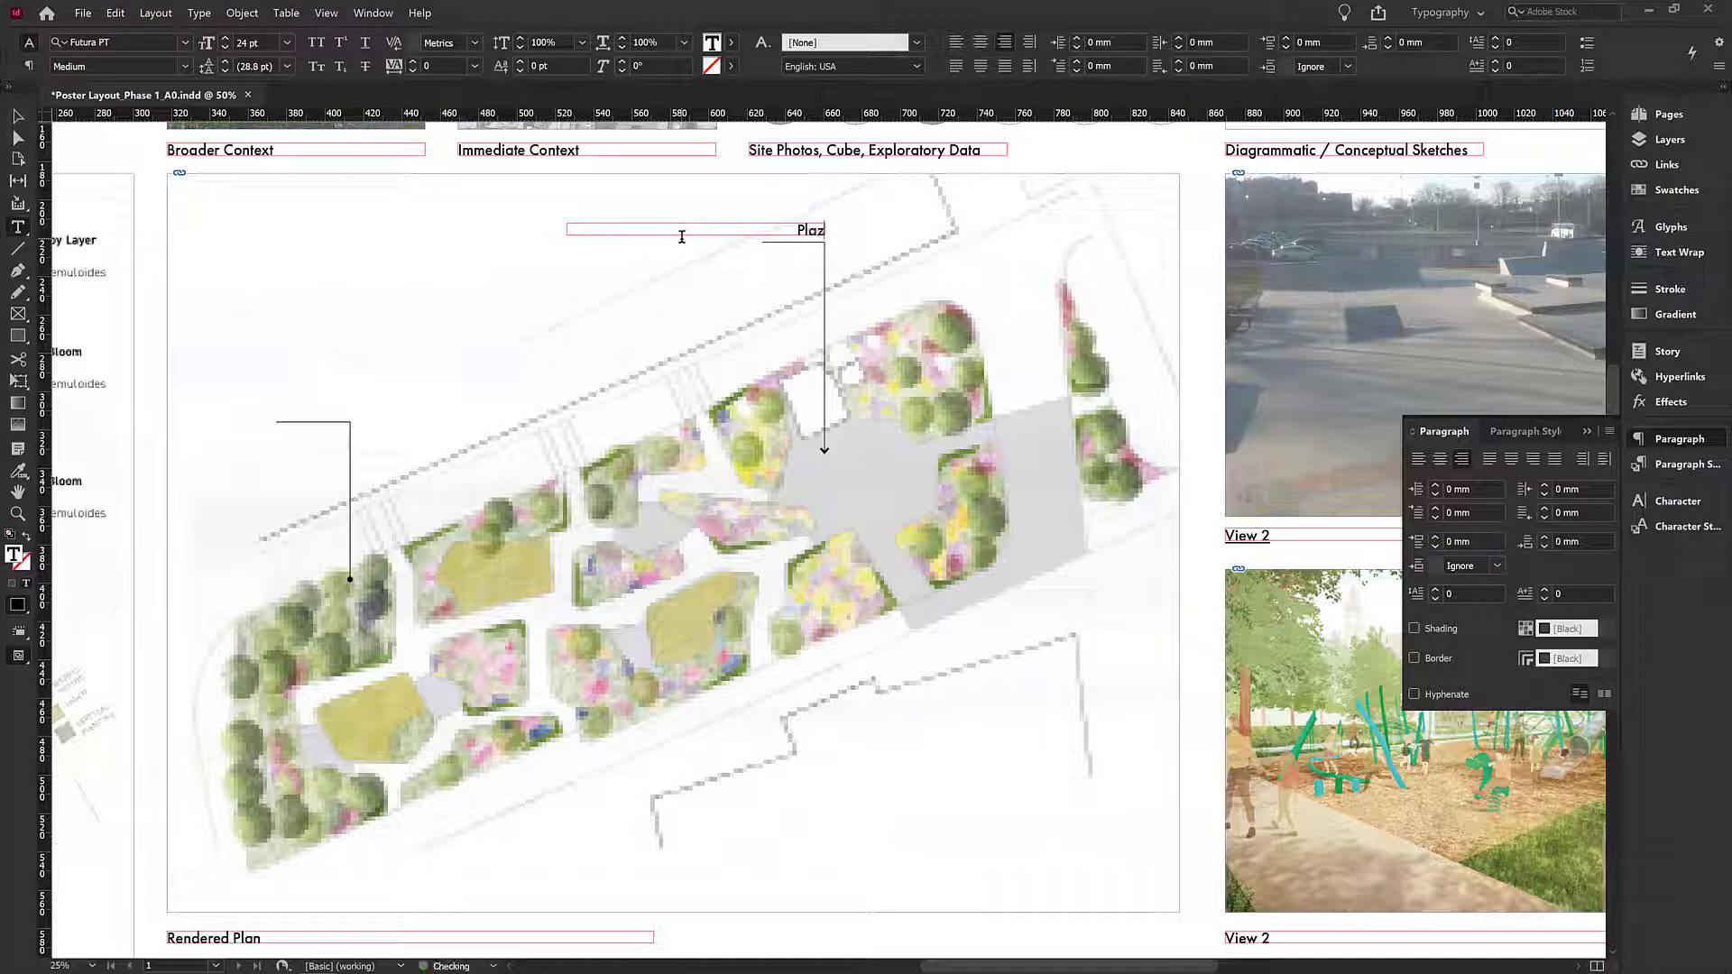
key(BackSpace)
text(COmmu)
key(BackSpace)
key(BackSpace)
key(BackSpace)
key(BackSpace)
text(ommunity Plaza)
key(Escape)
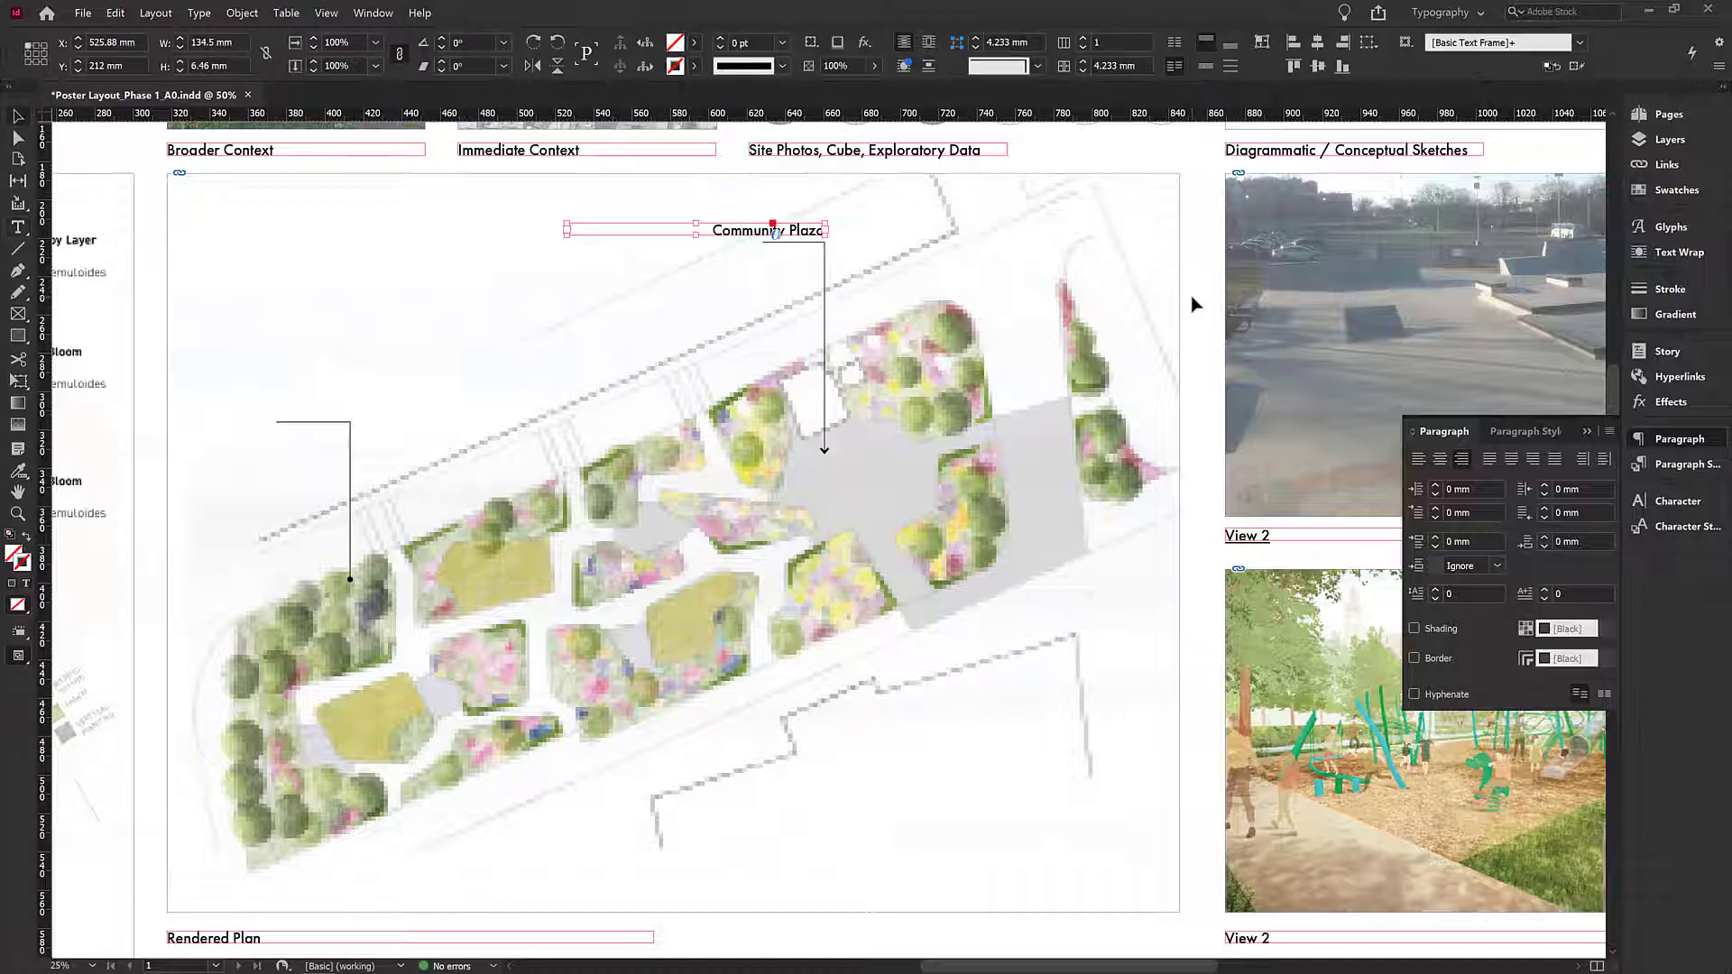
- Preview the whole poster and export it as a PDF to the Desktop named Poster Layout_Phase 1_A0_R.1
key(w)
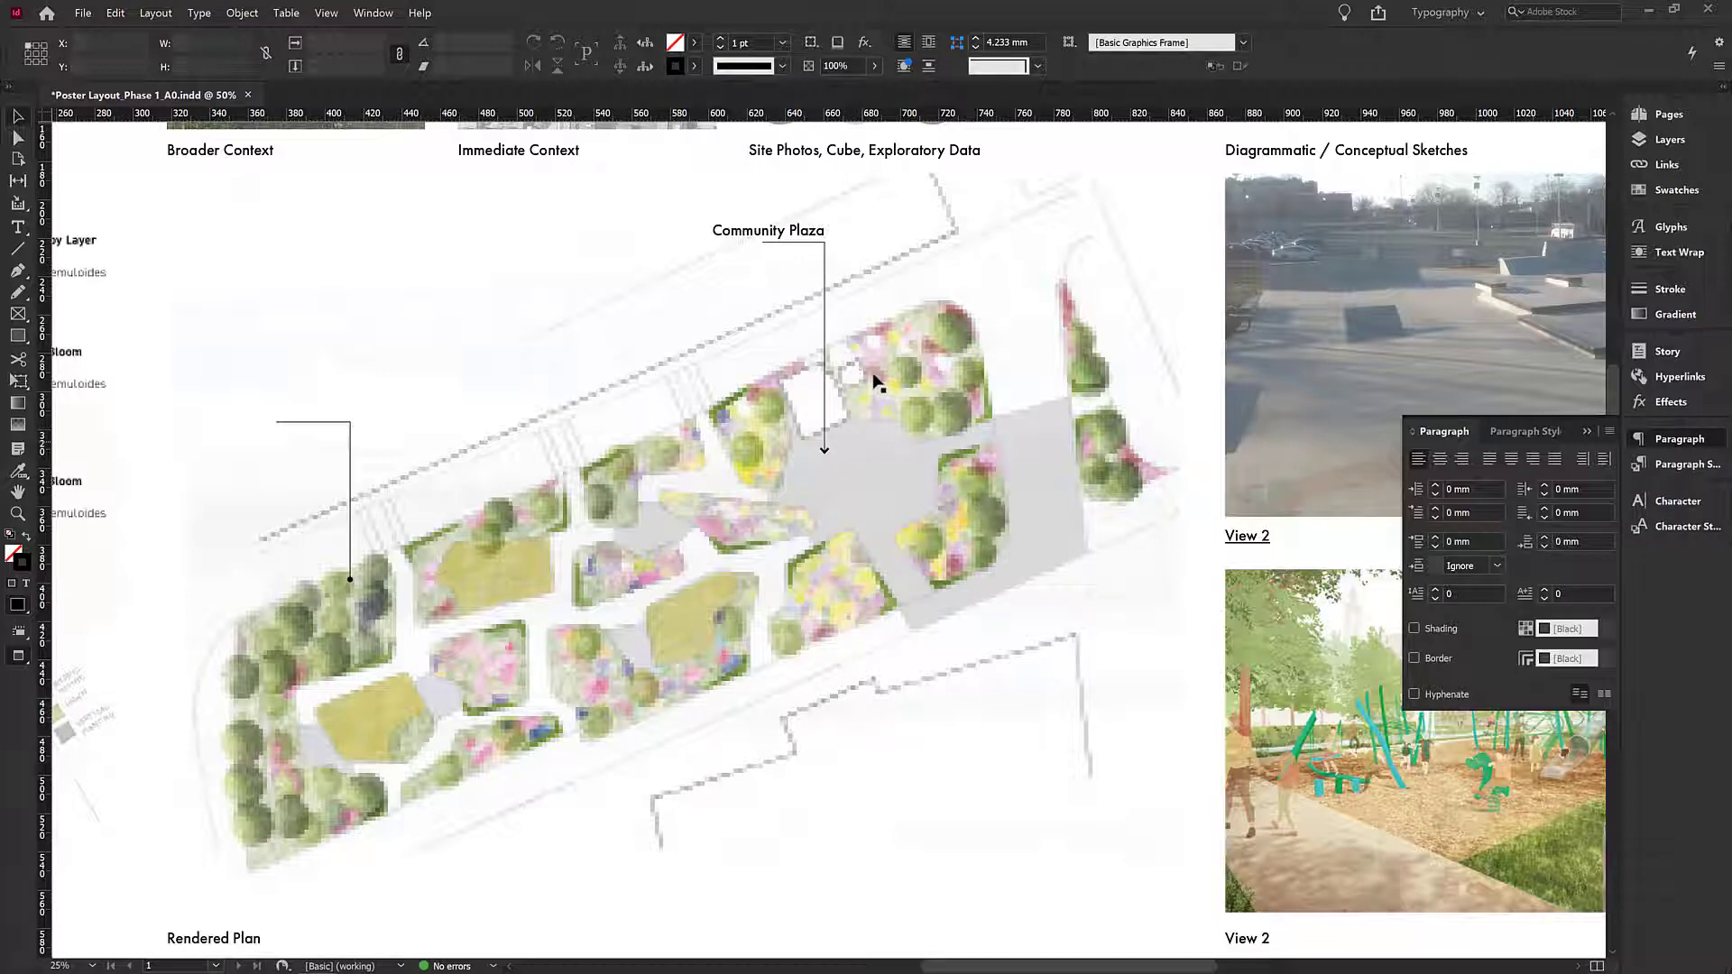
key(ctrl+minus)
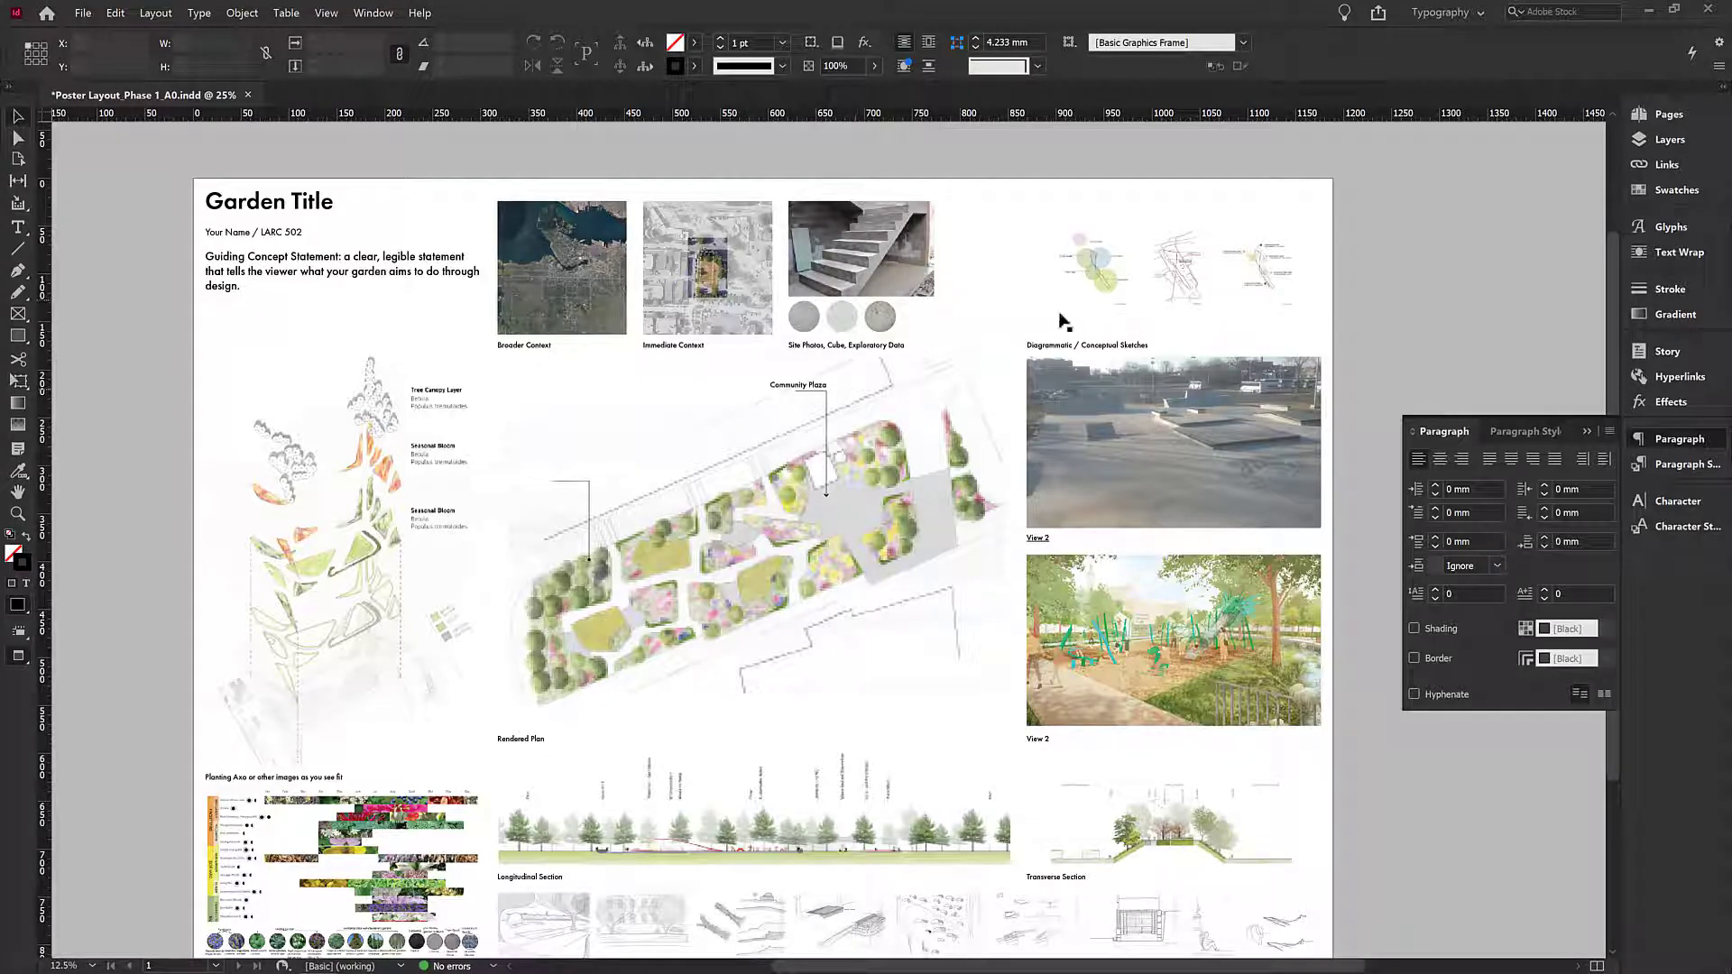
key(w)
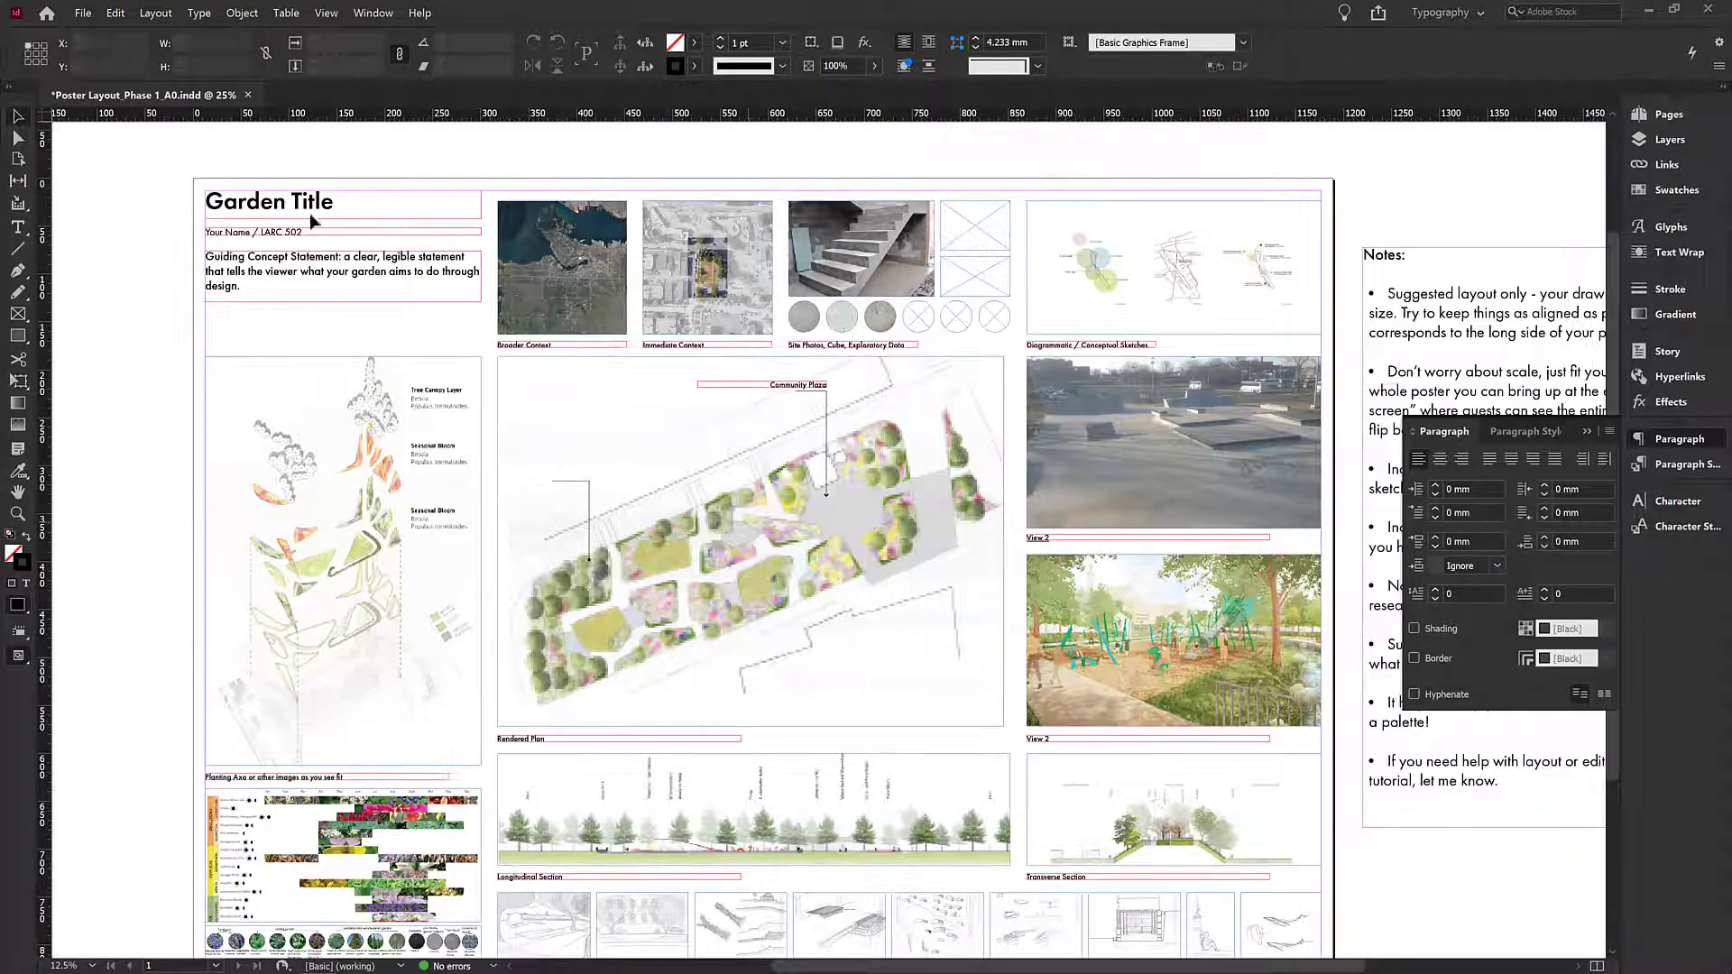
drag(178, 447, 182, 425)
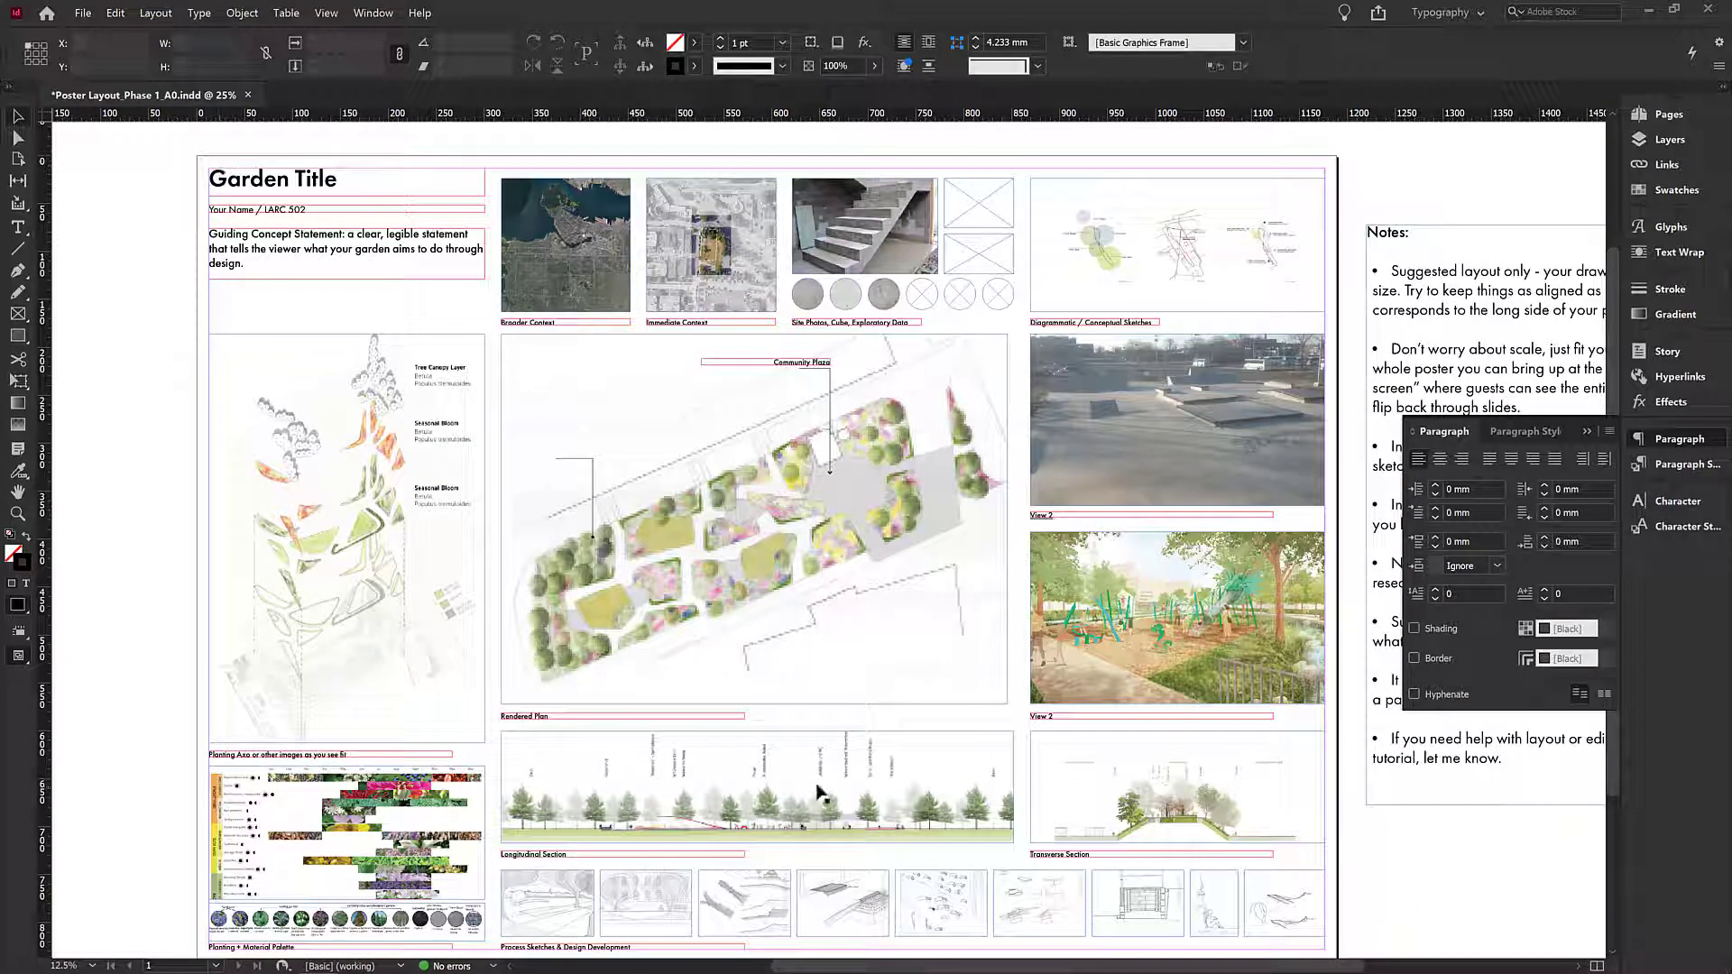
click(80, 14)
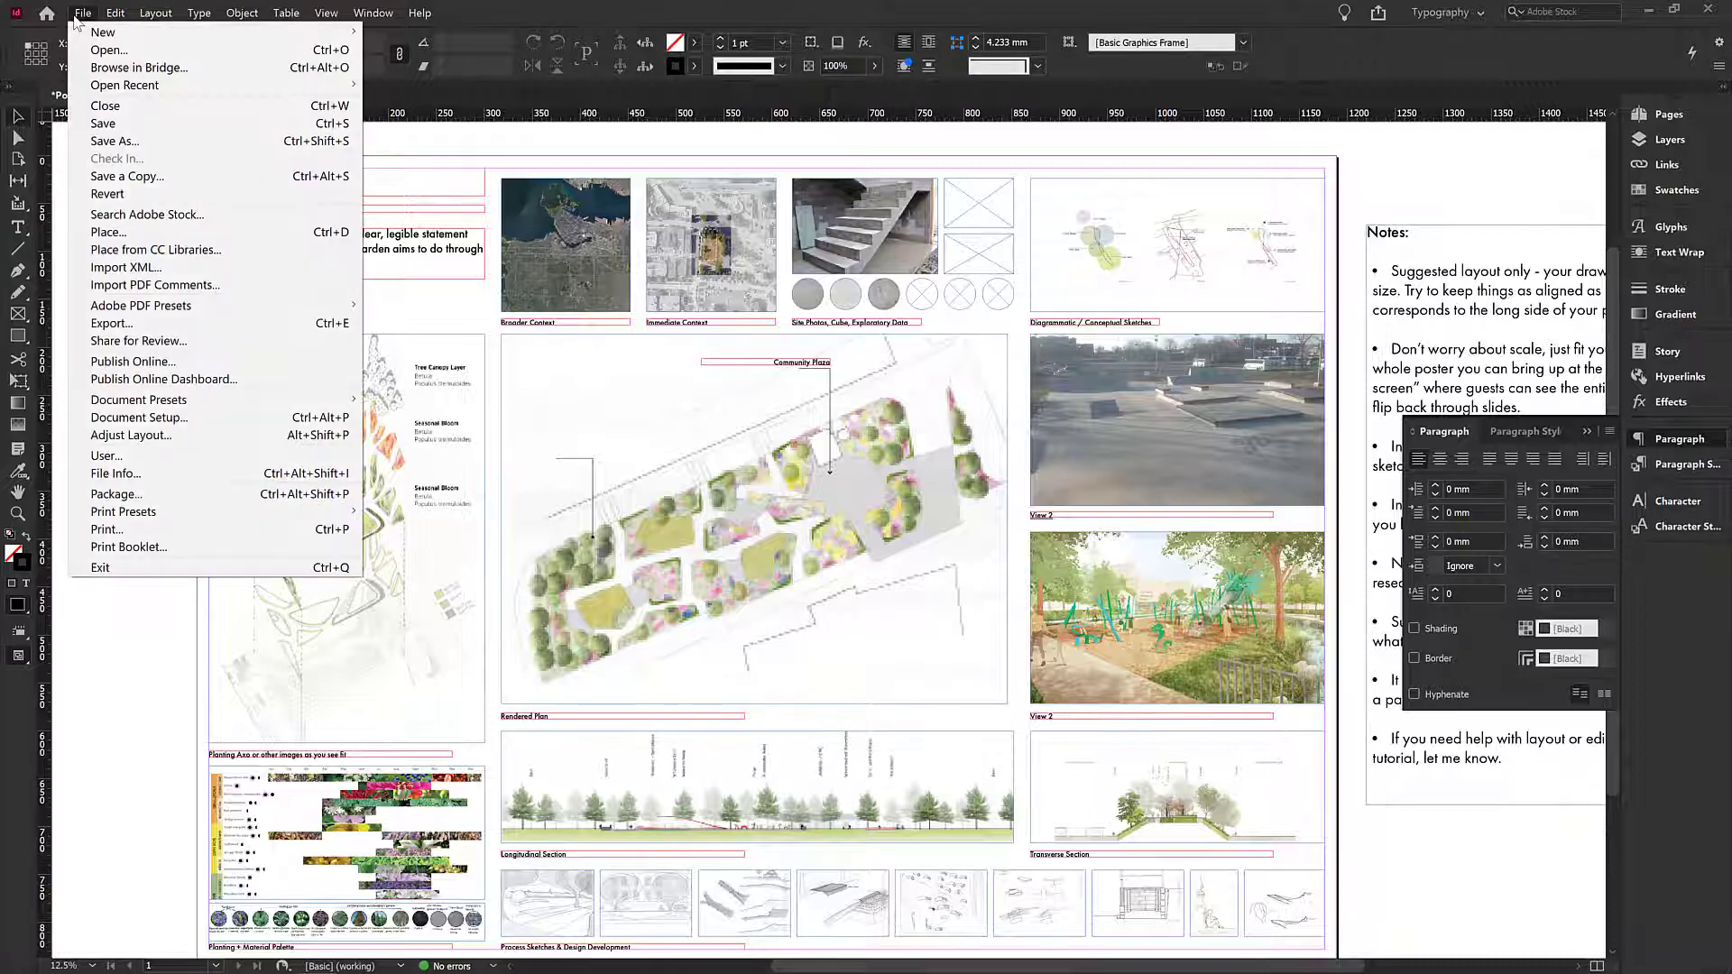
click(163, 328)
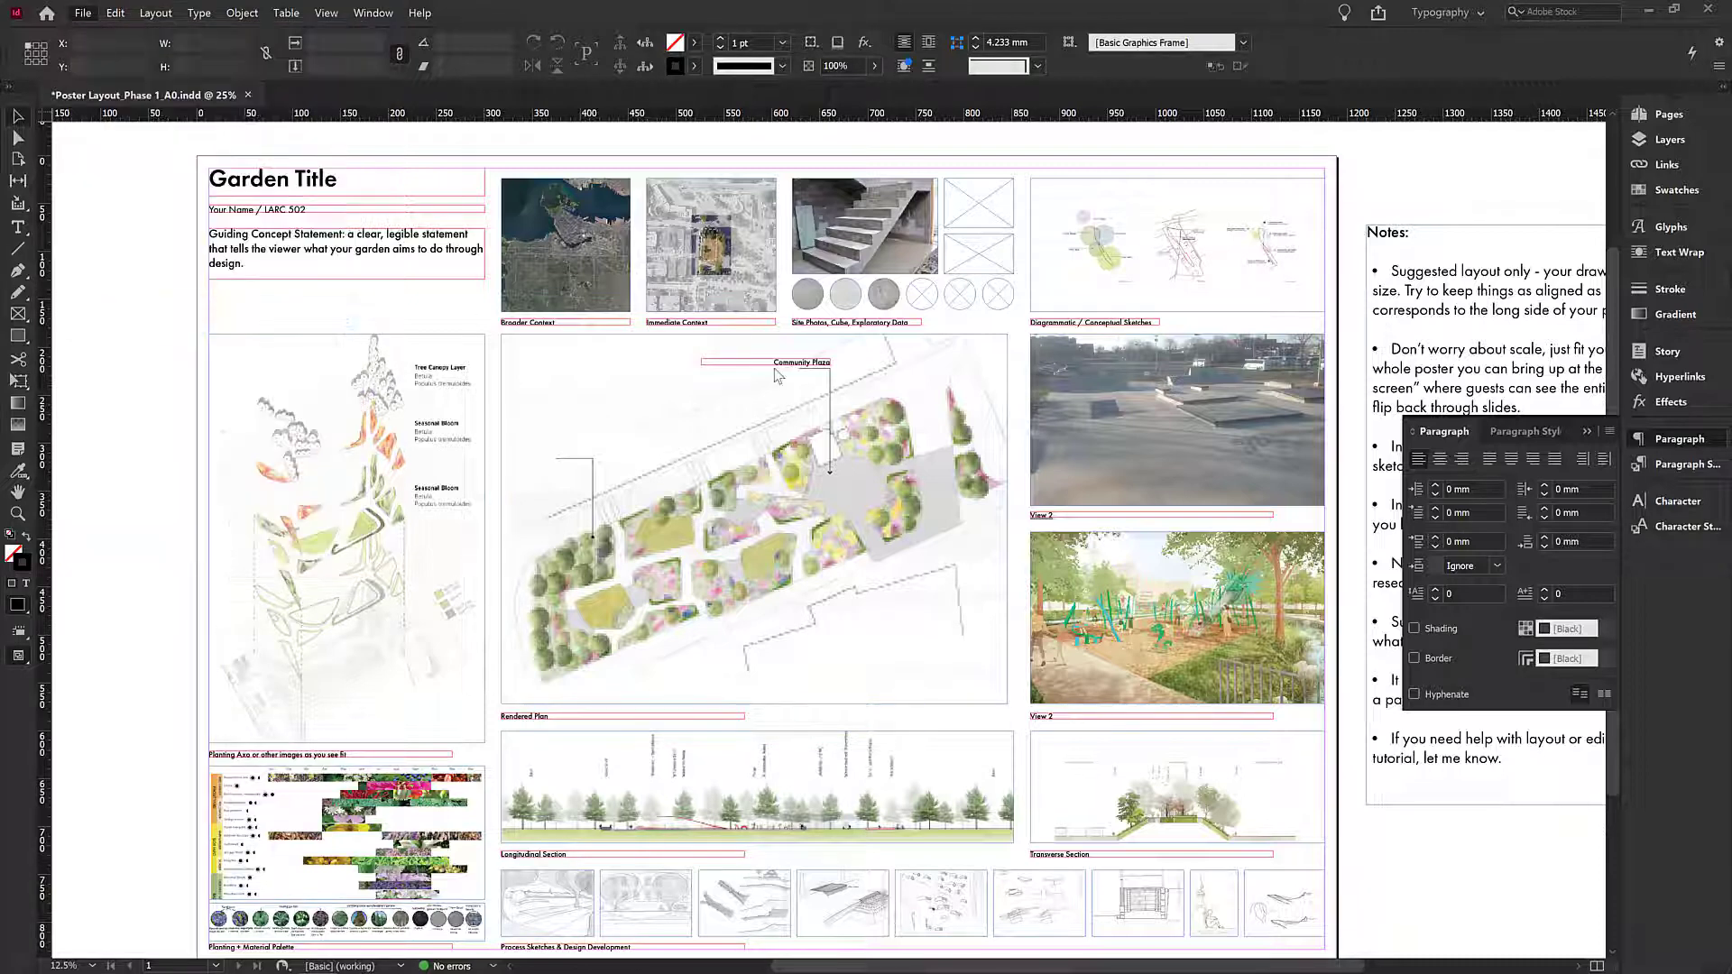
click(1185, 383)
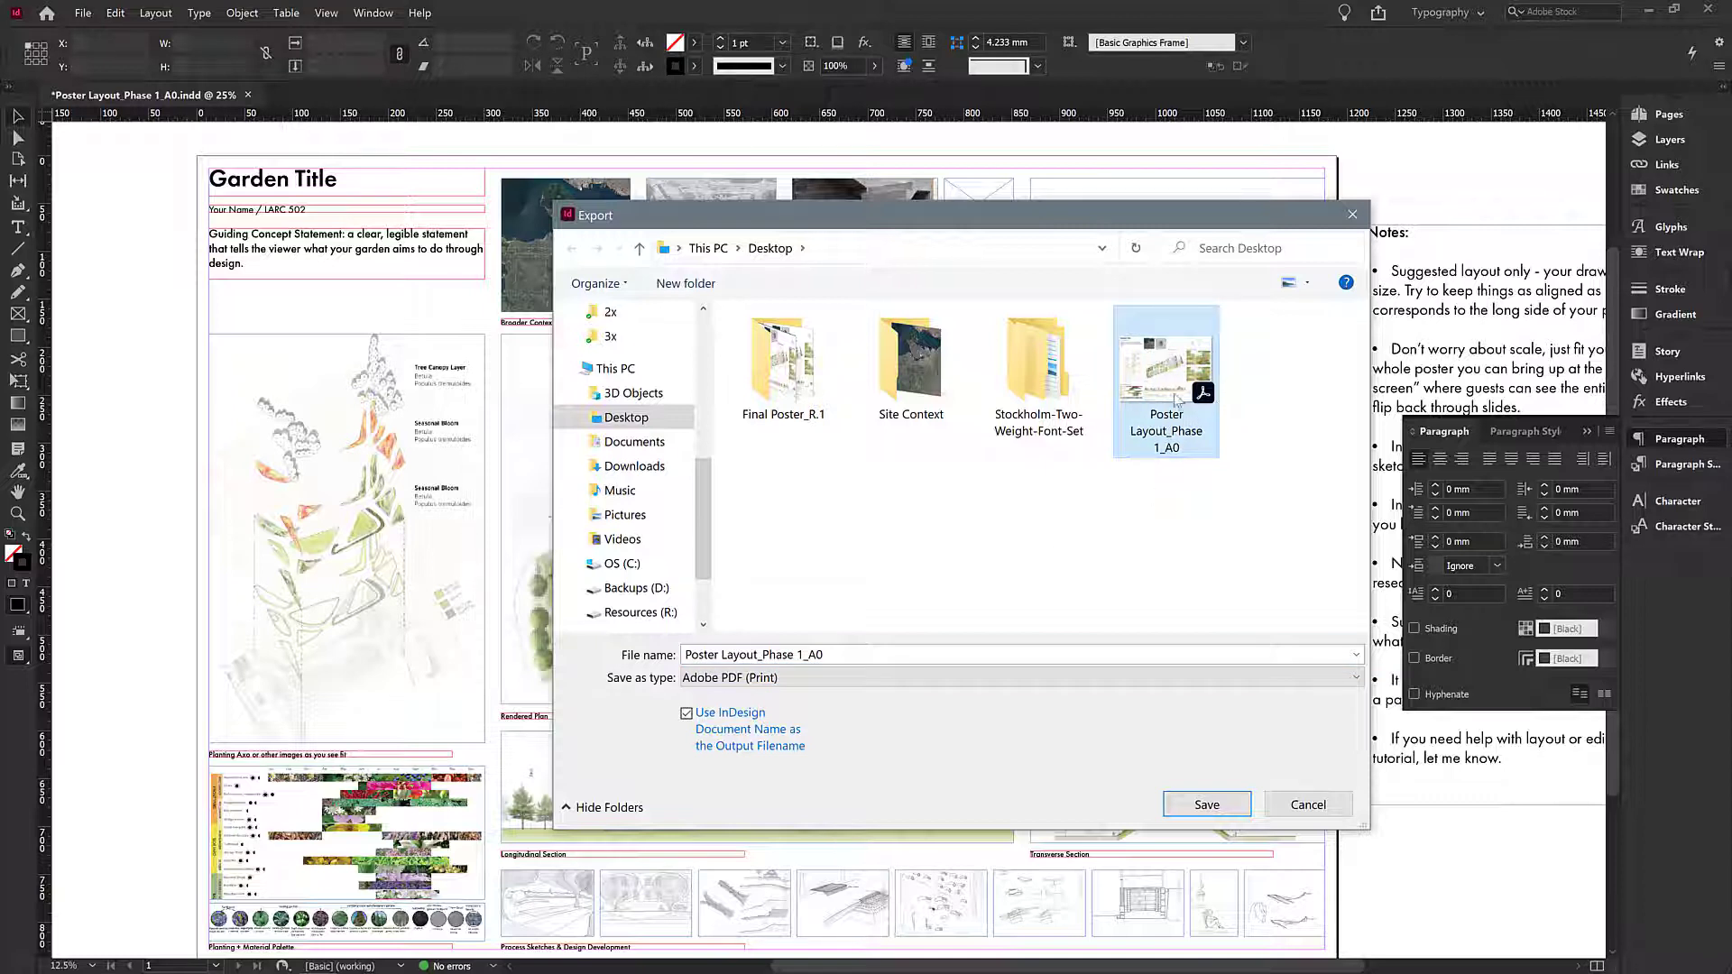
click(835, 656)
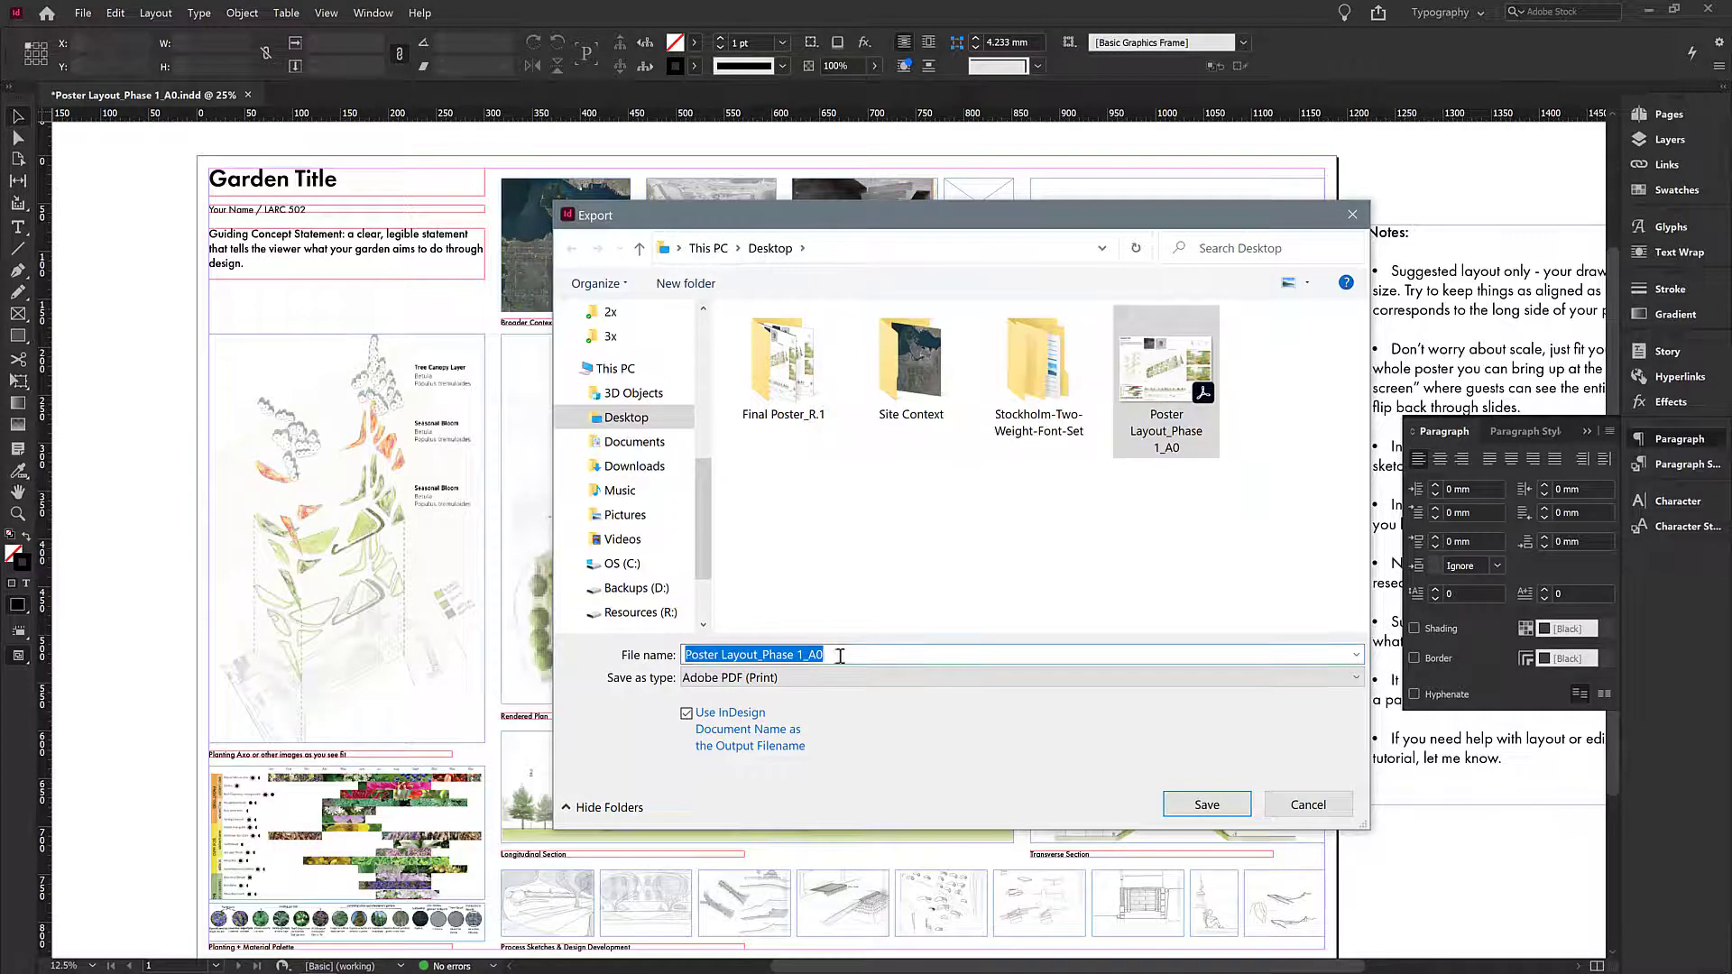
click(825, 655)
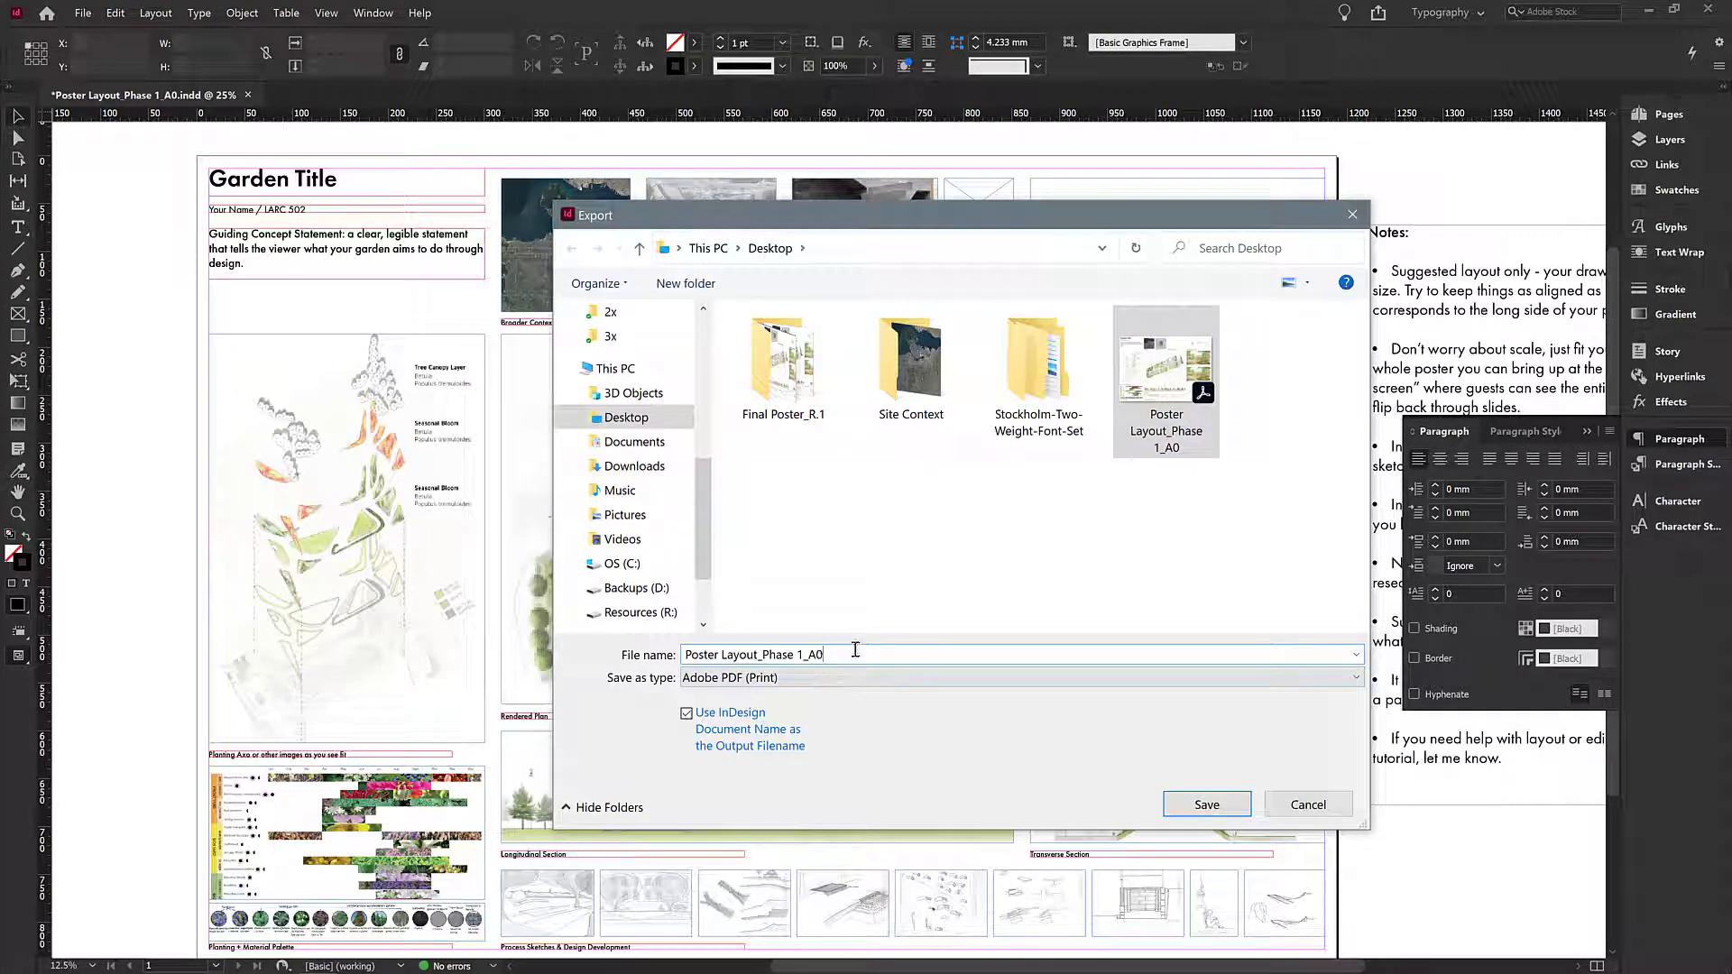
text(_R.1)
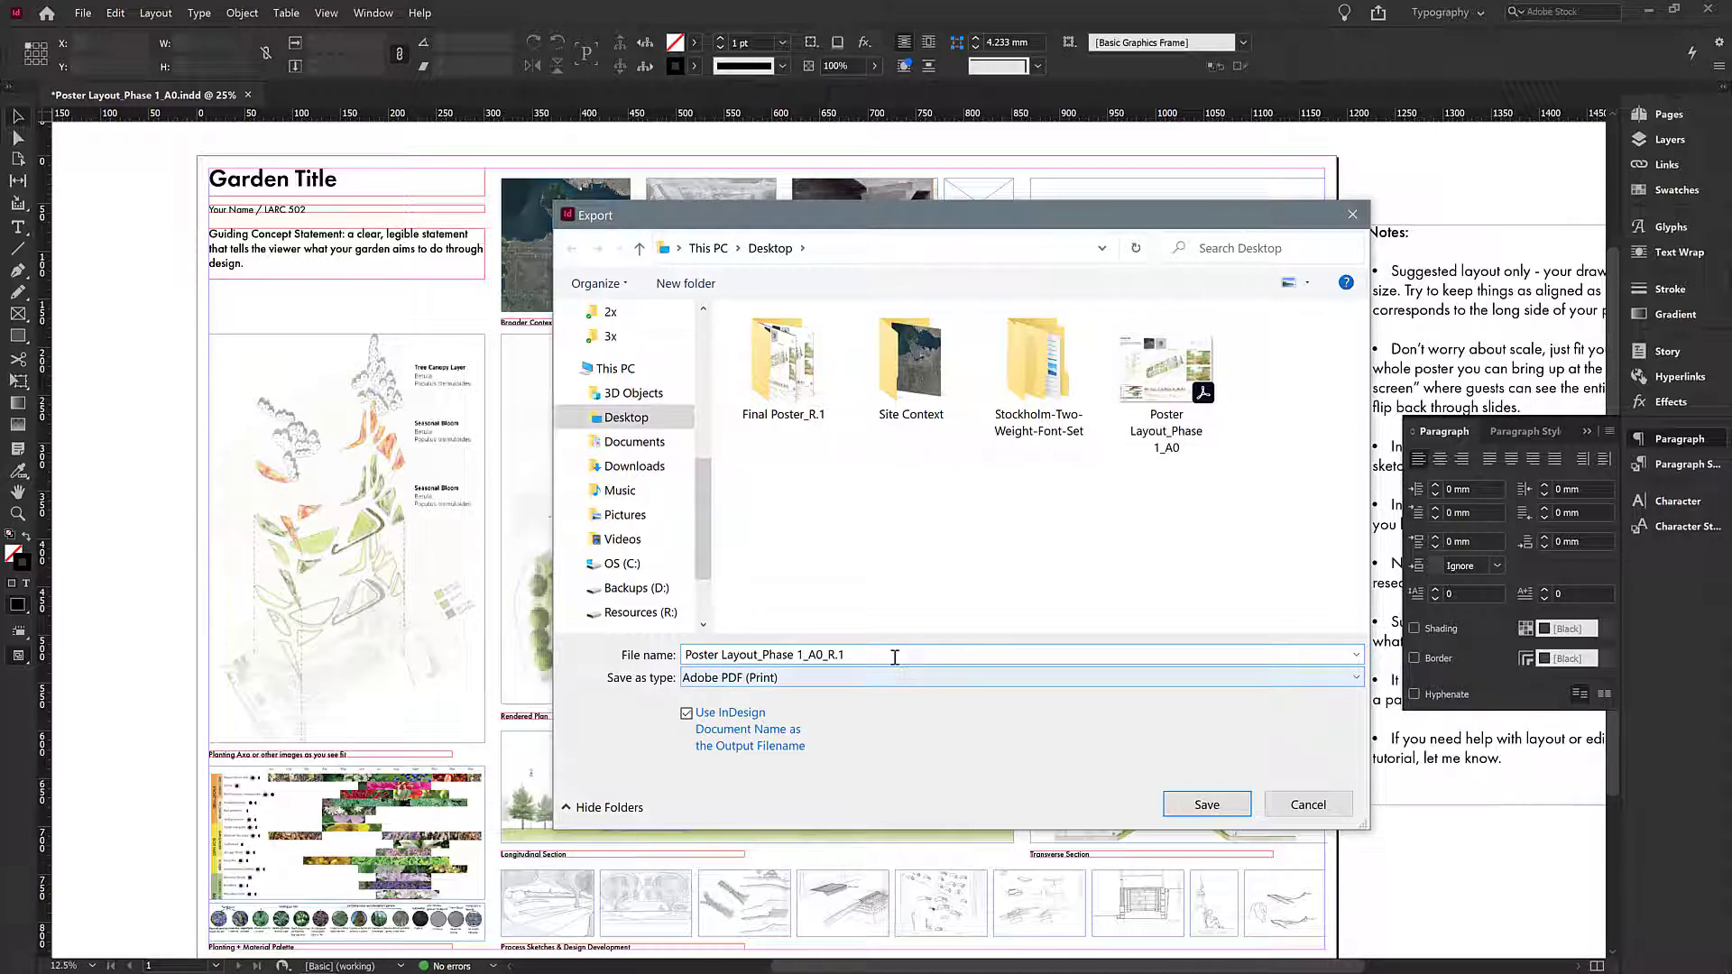
drag(759, 655, 687, 655)
mouse_move(804, 655)
mouse_down()
mouse_move(764, 656)
mouse_move(831, 659)
mouse_up()
click(776, 656)
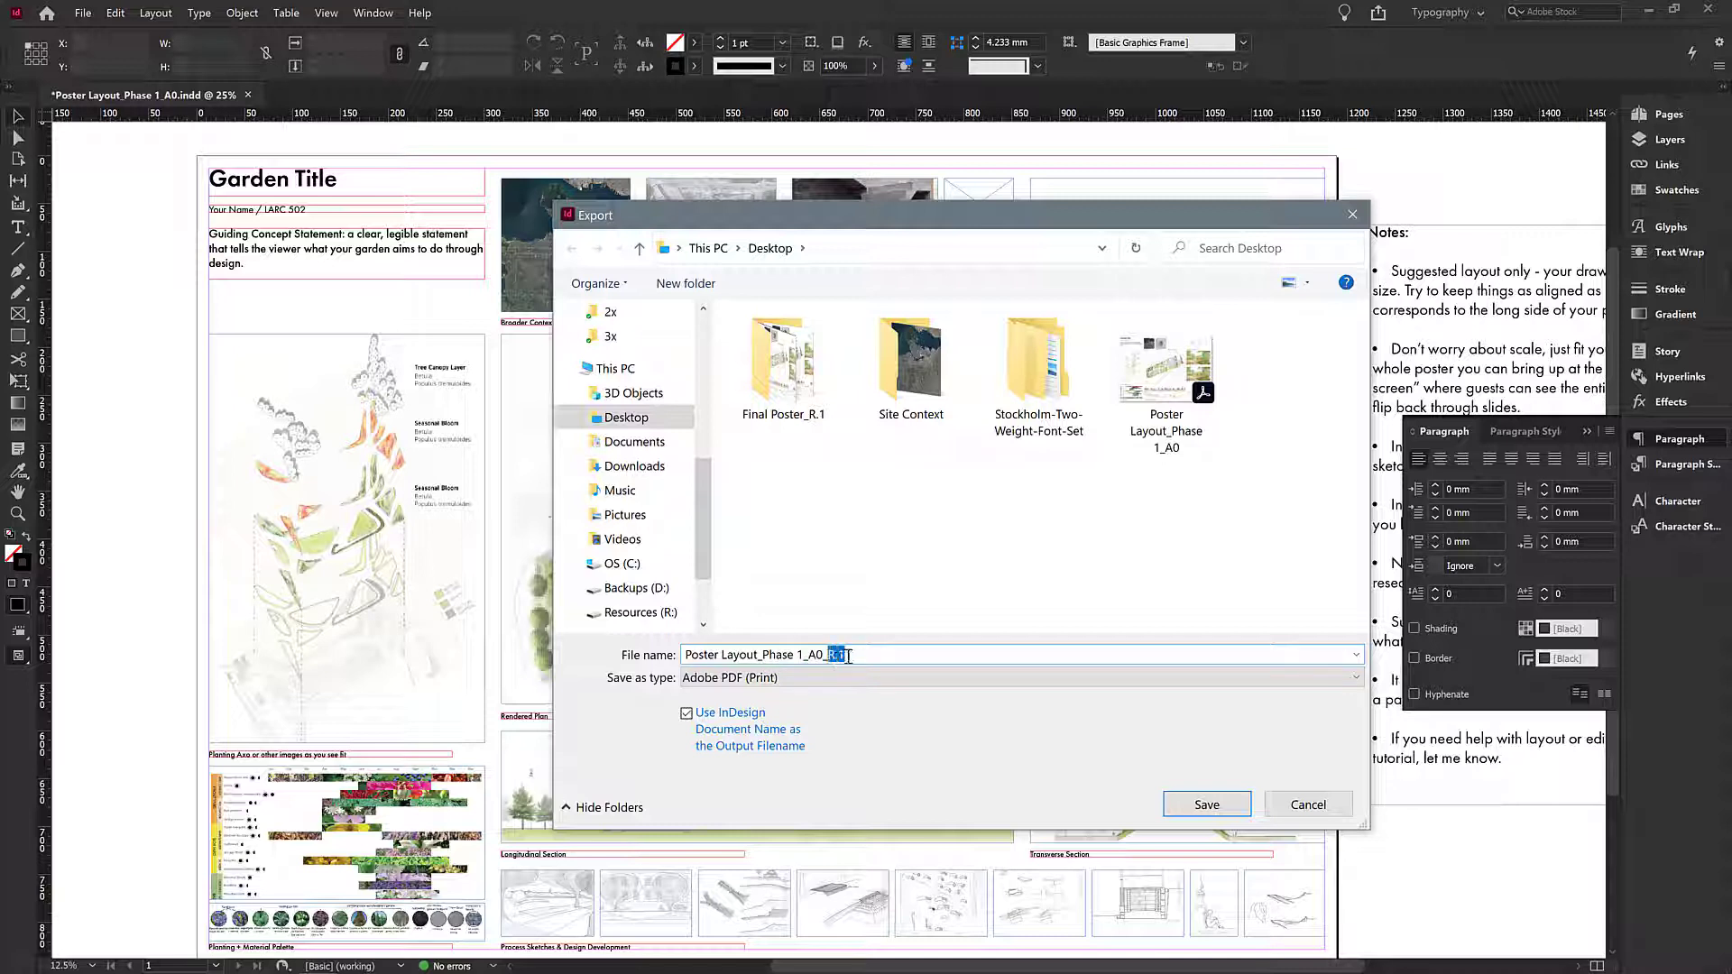
click(845, 654)
click(1216, 805)
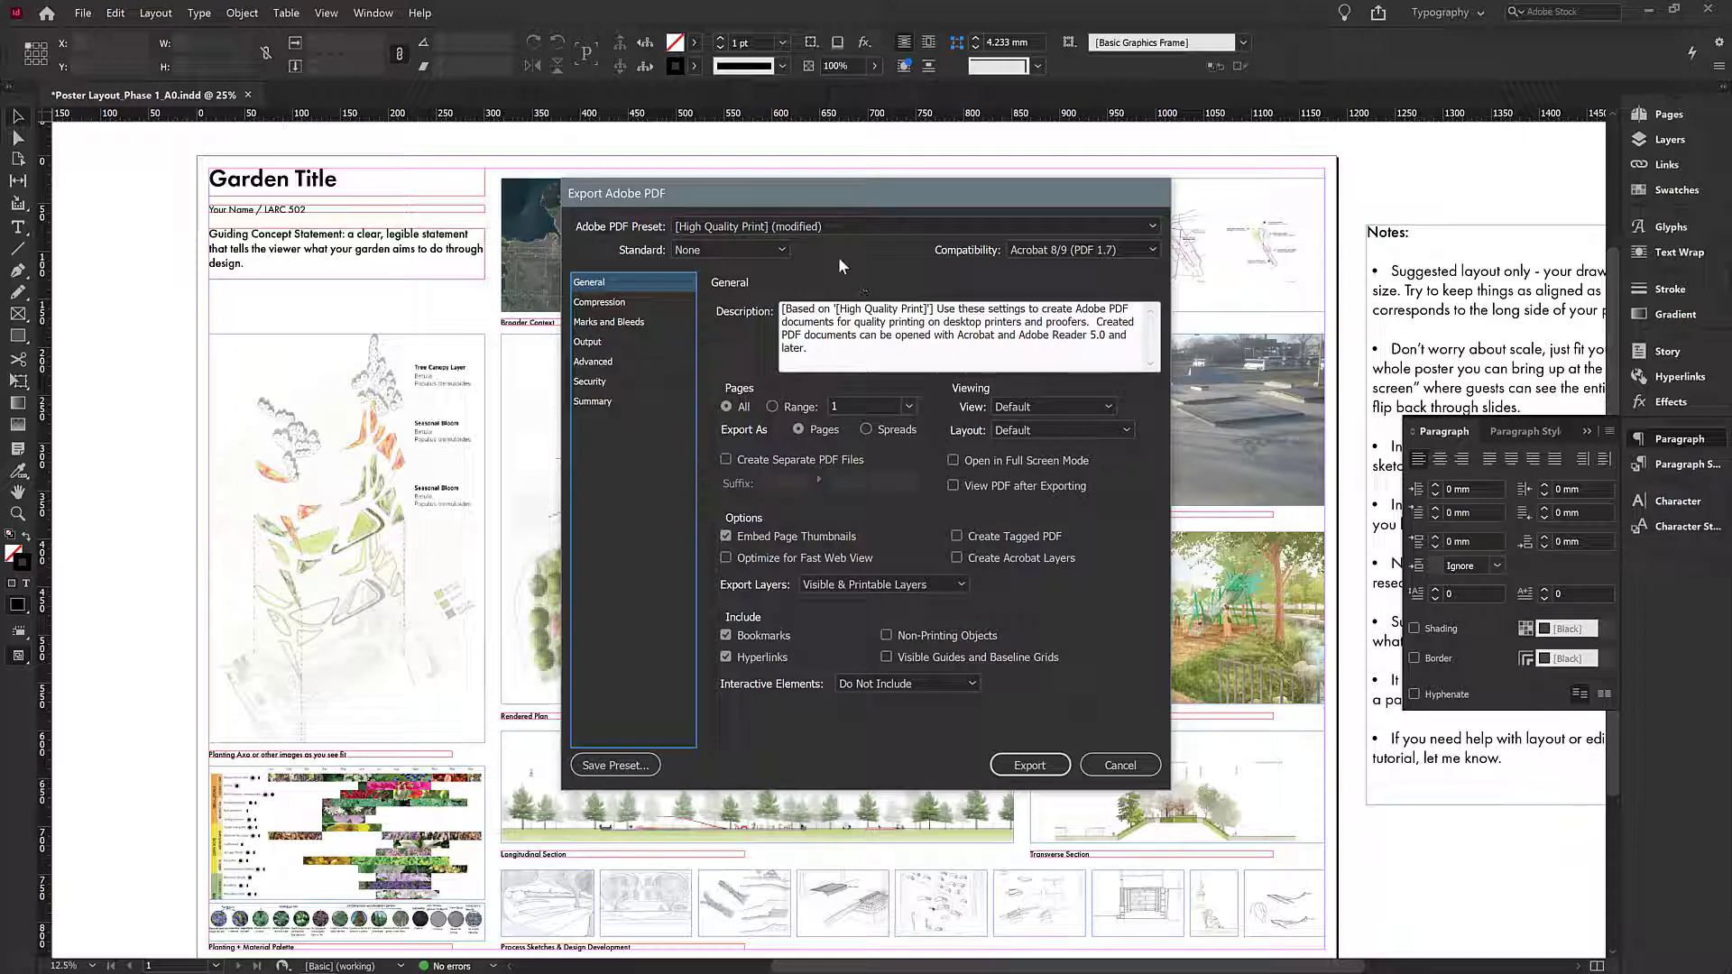
- Review the PDF export's compatibility setting and the colour and grayscale image compression values
click(1073, 252)
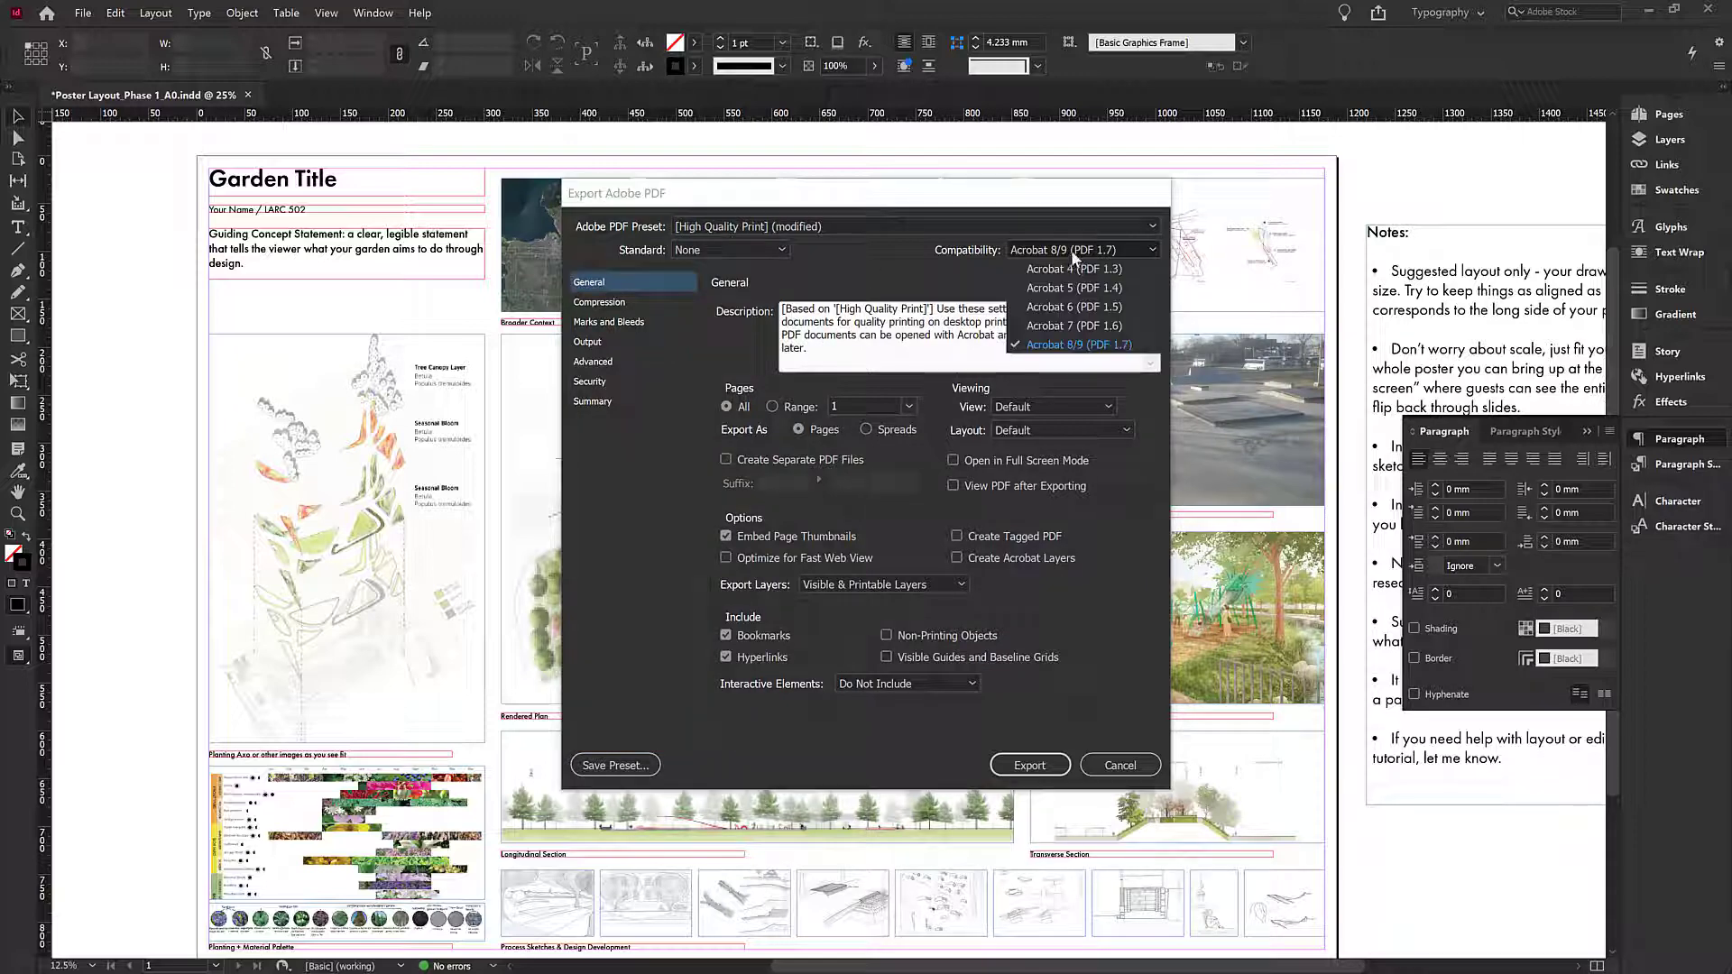
click(1063, 347)
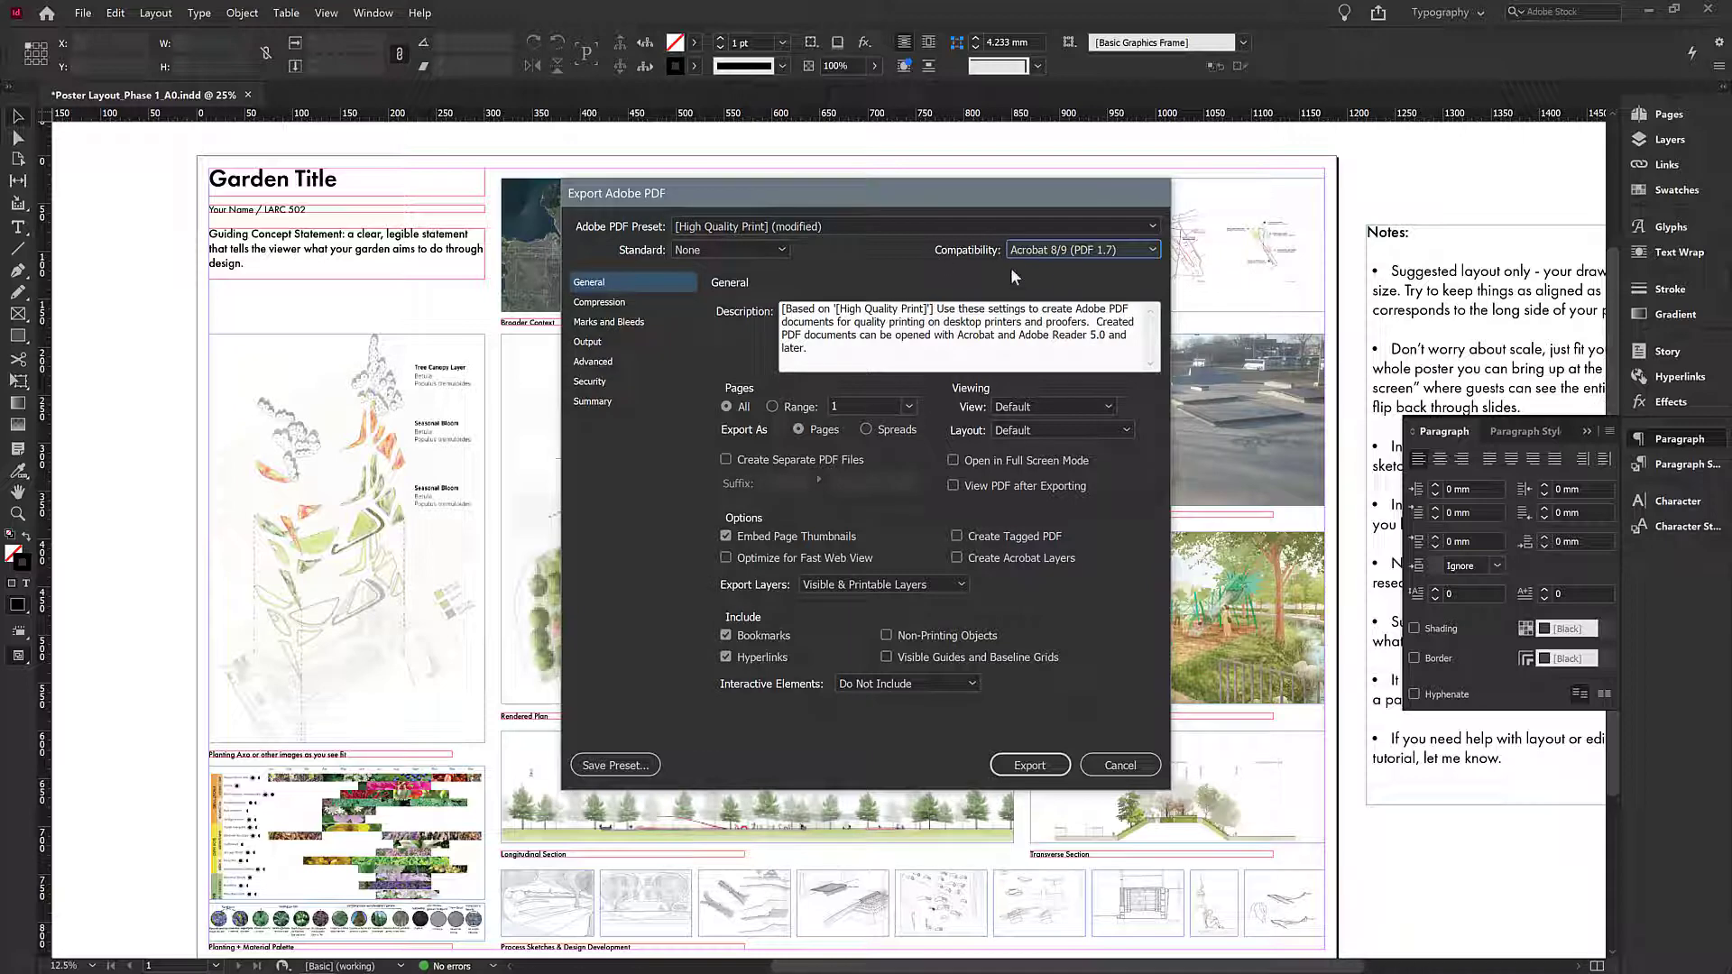
click(1074, 252)
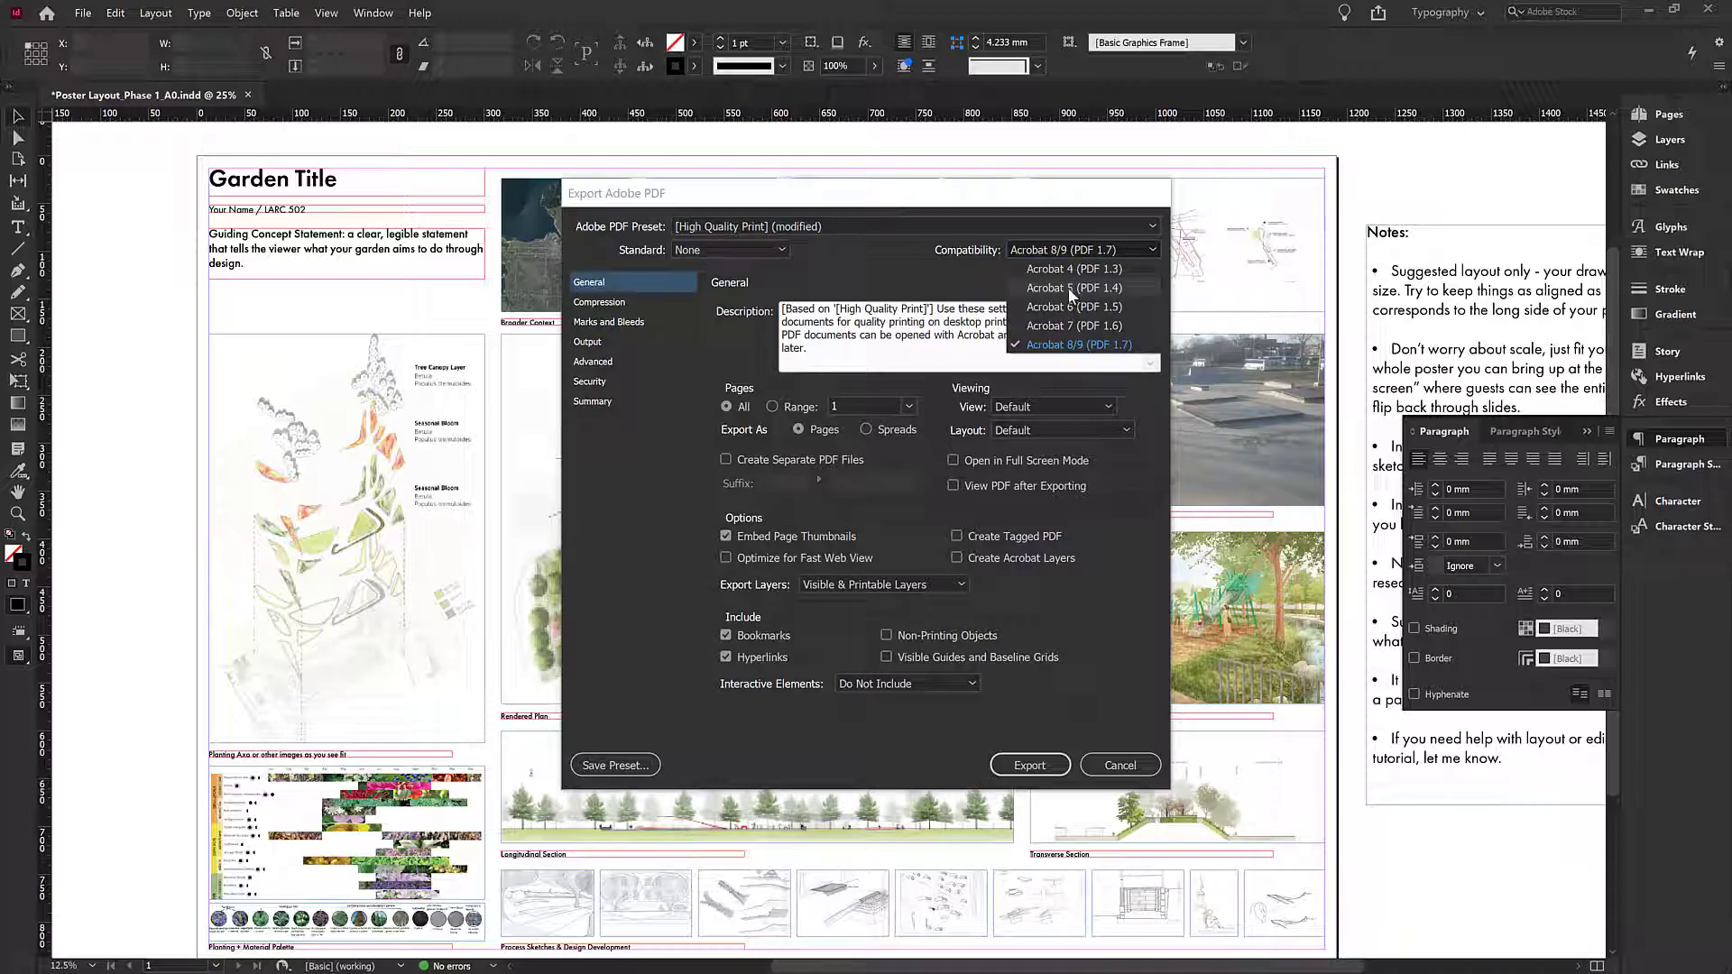
click(1071, 347)
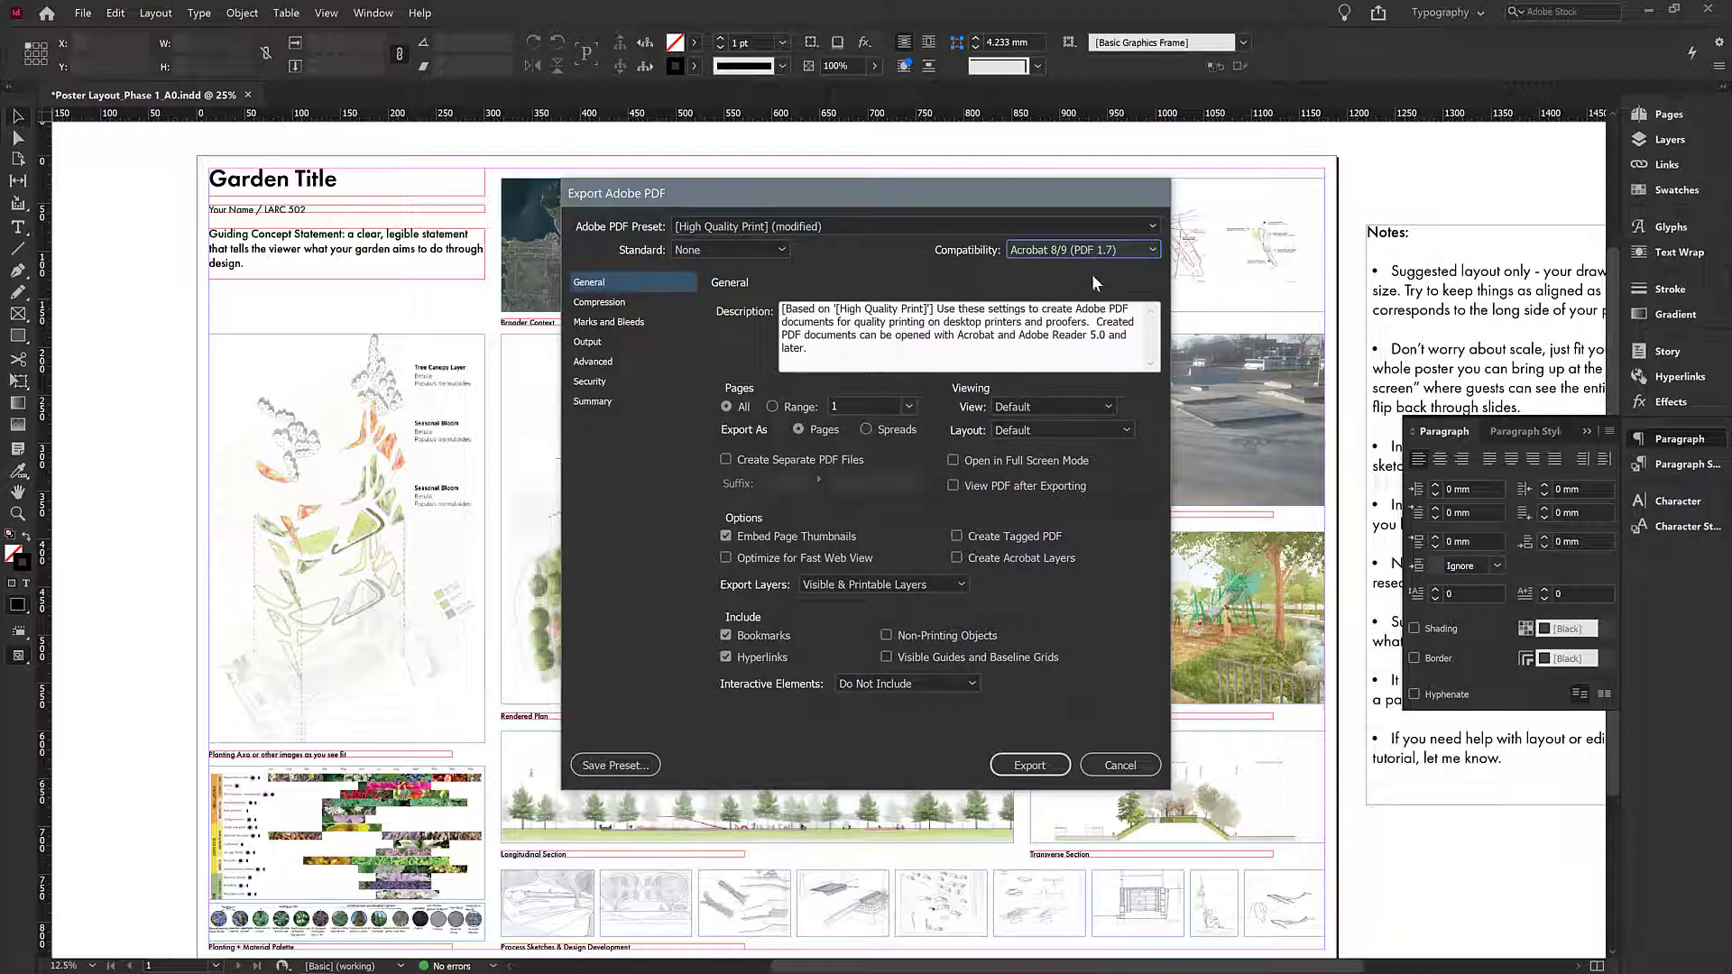
click(597, 305)
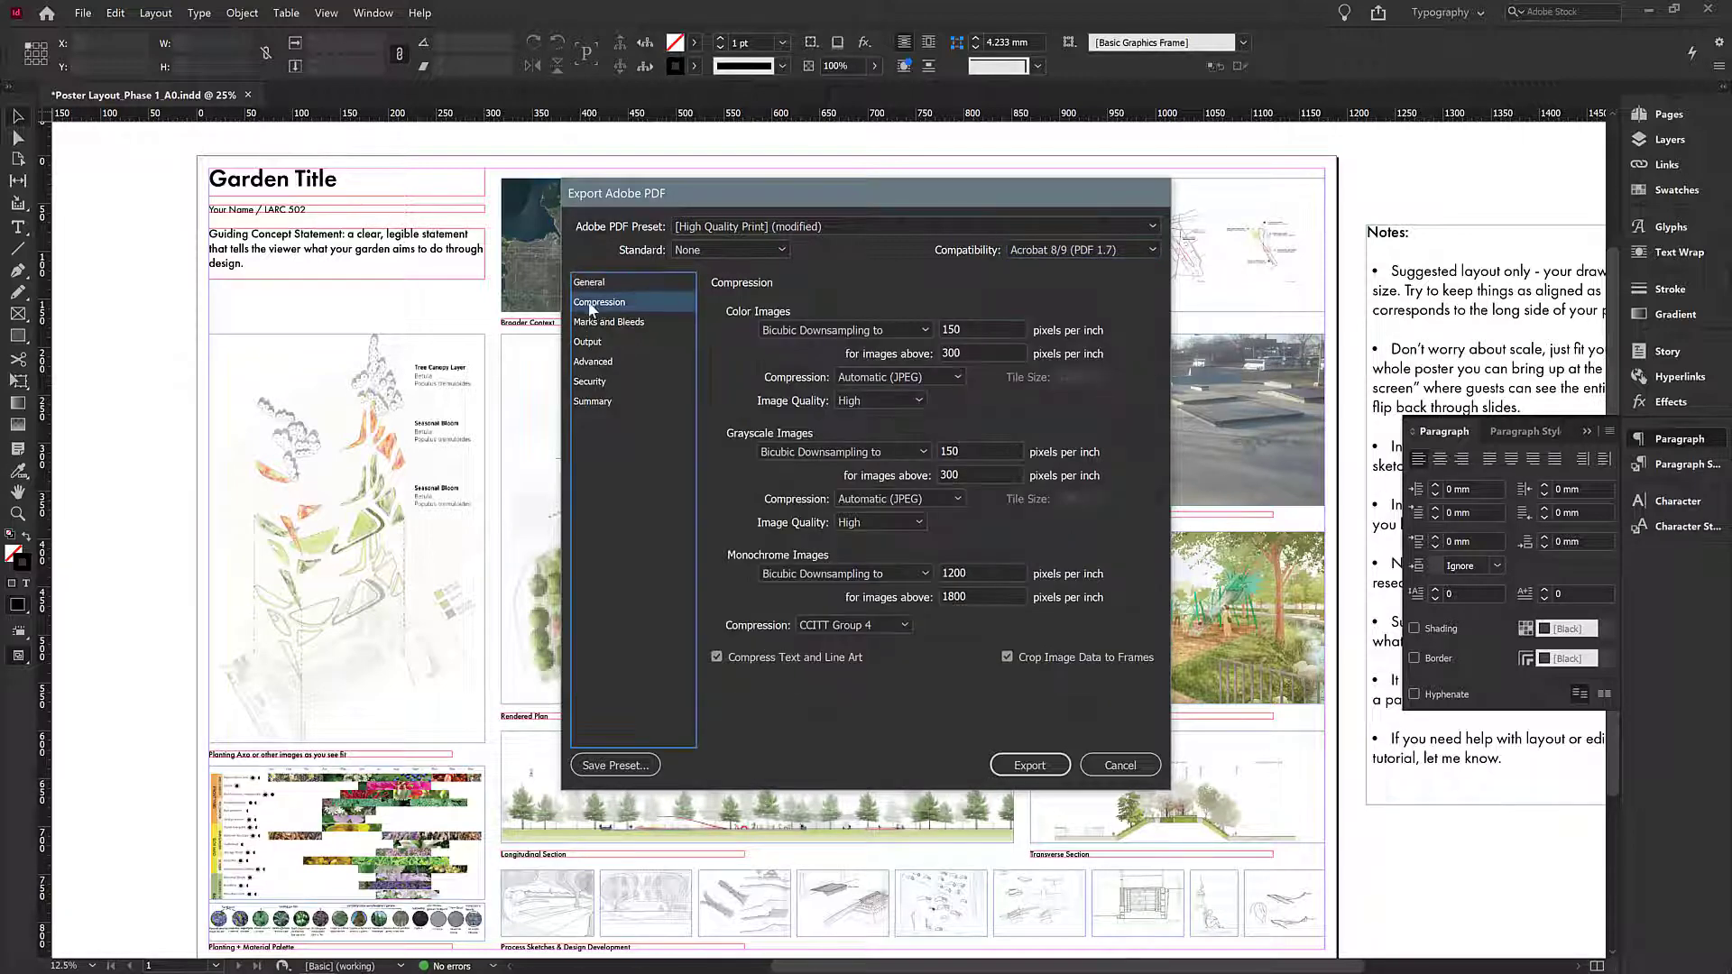
click(981, 329)
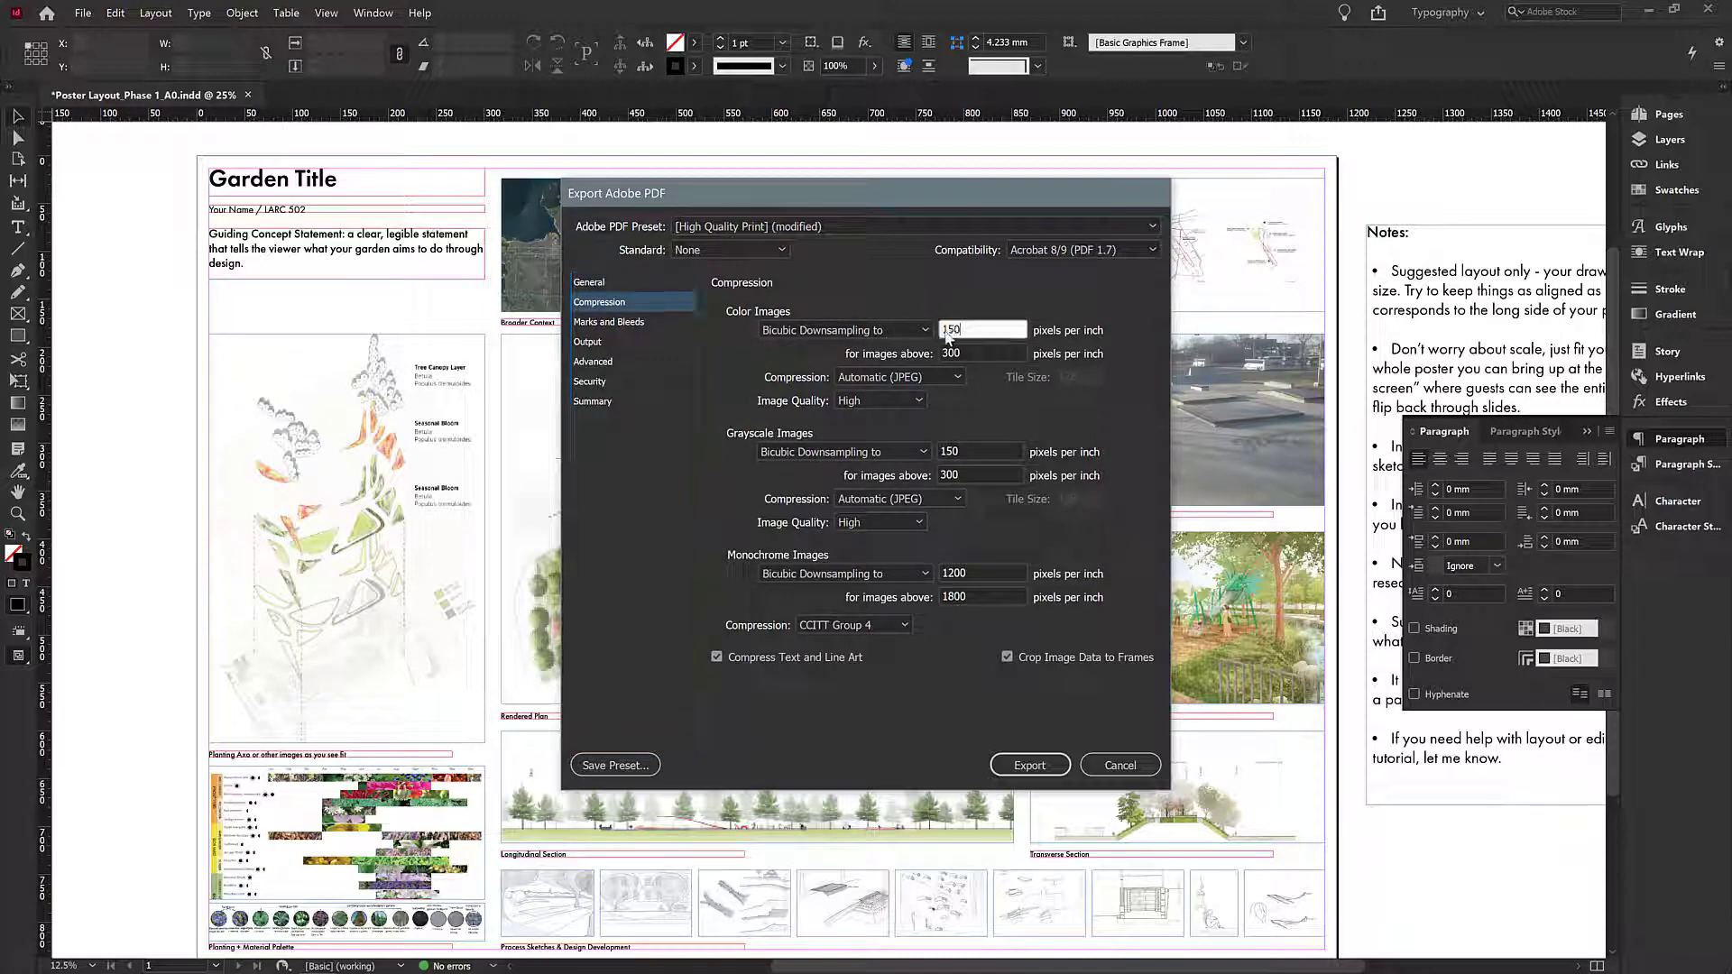
double_click(980, 330)
click(965, 329)
drag(977, 330, 941, 355)
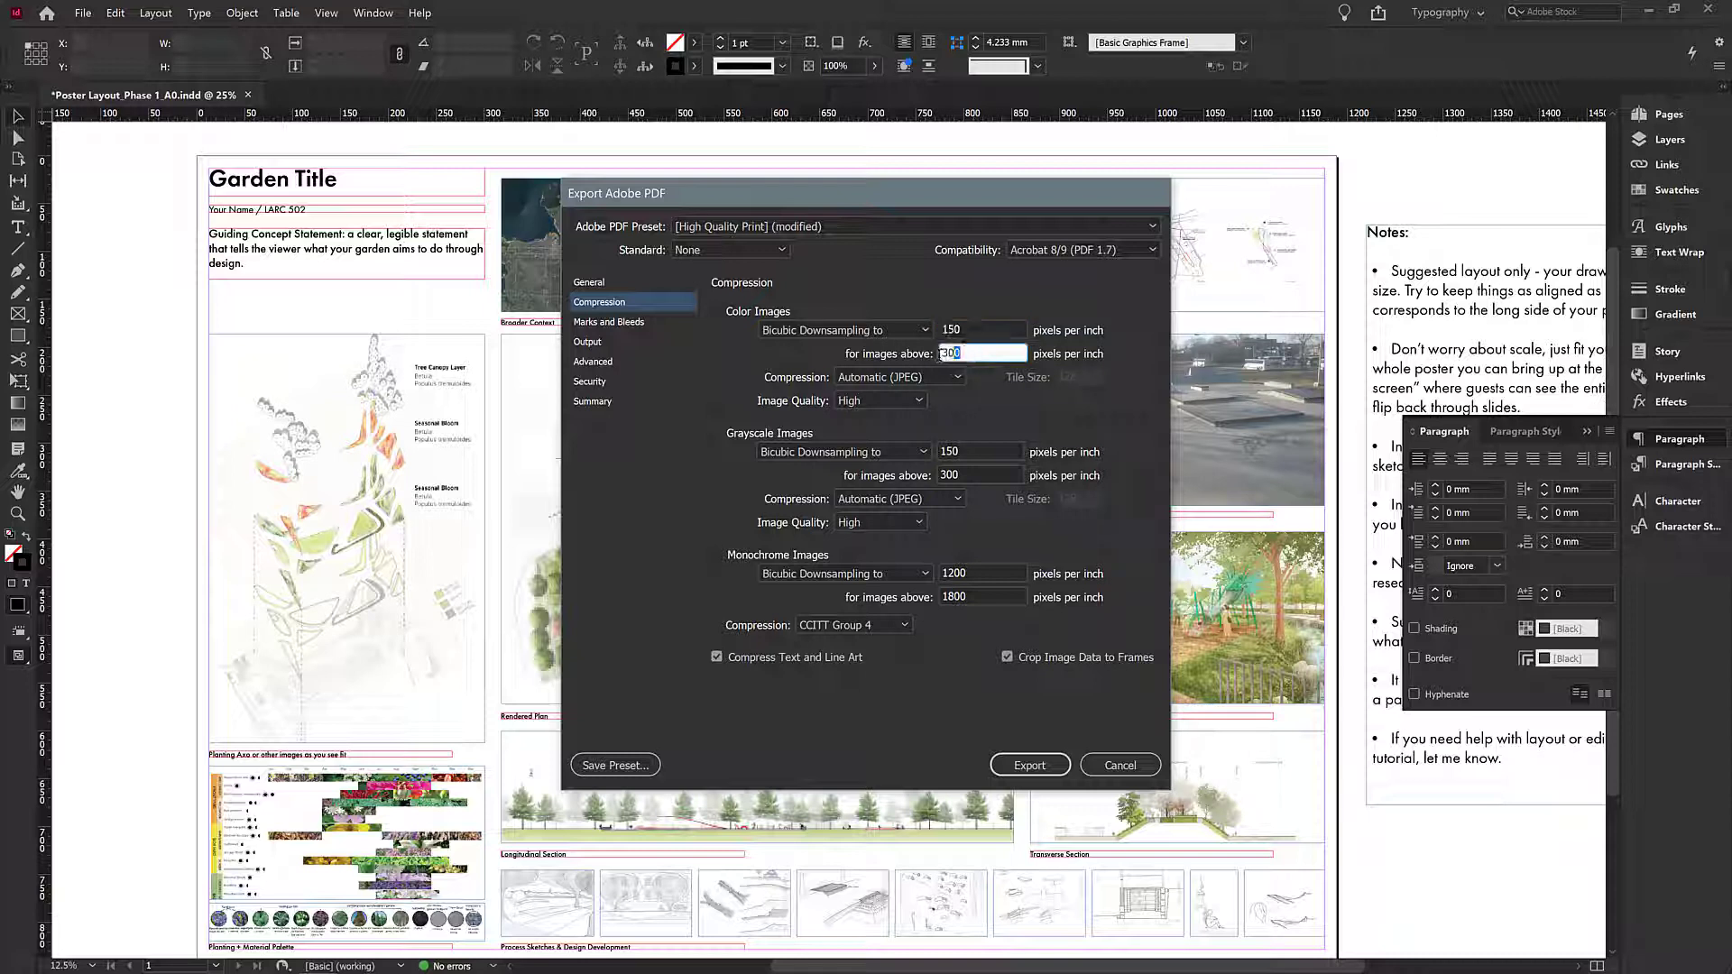
click(963, 451)
click(968, 475)
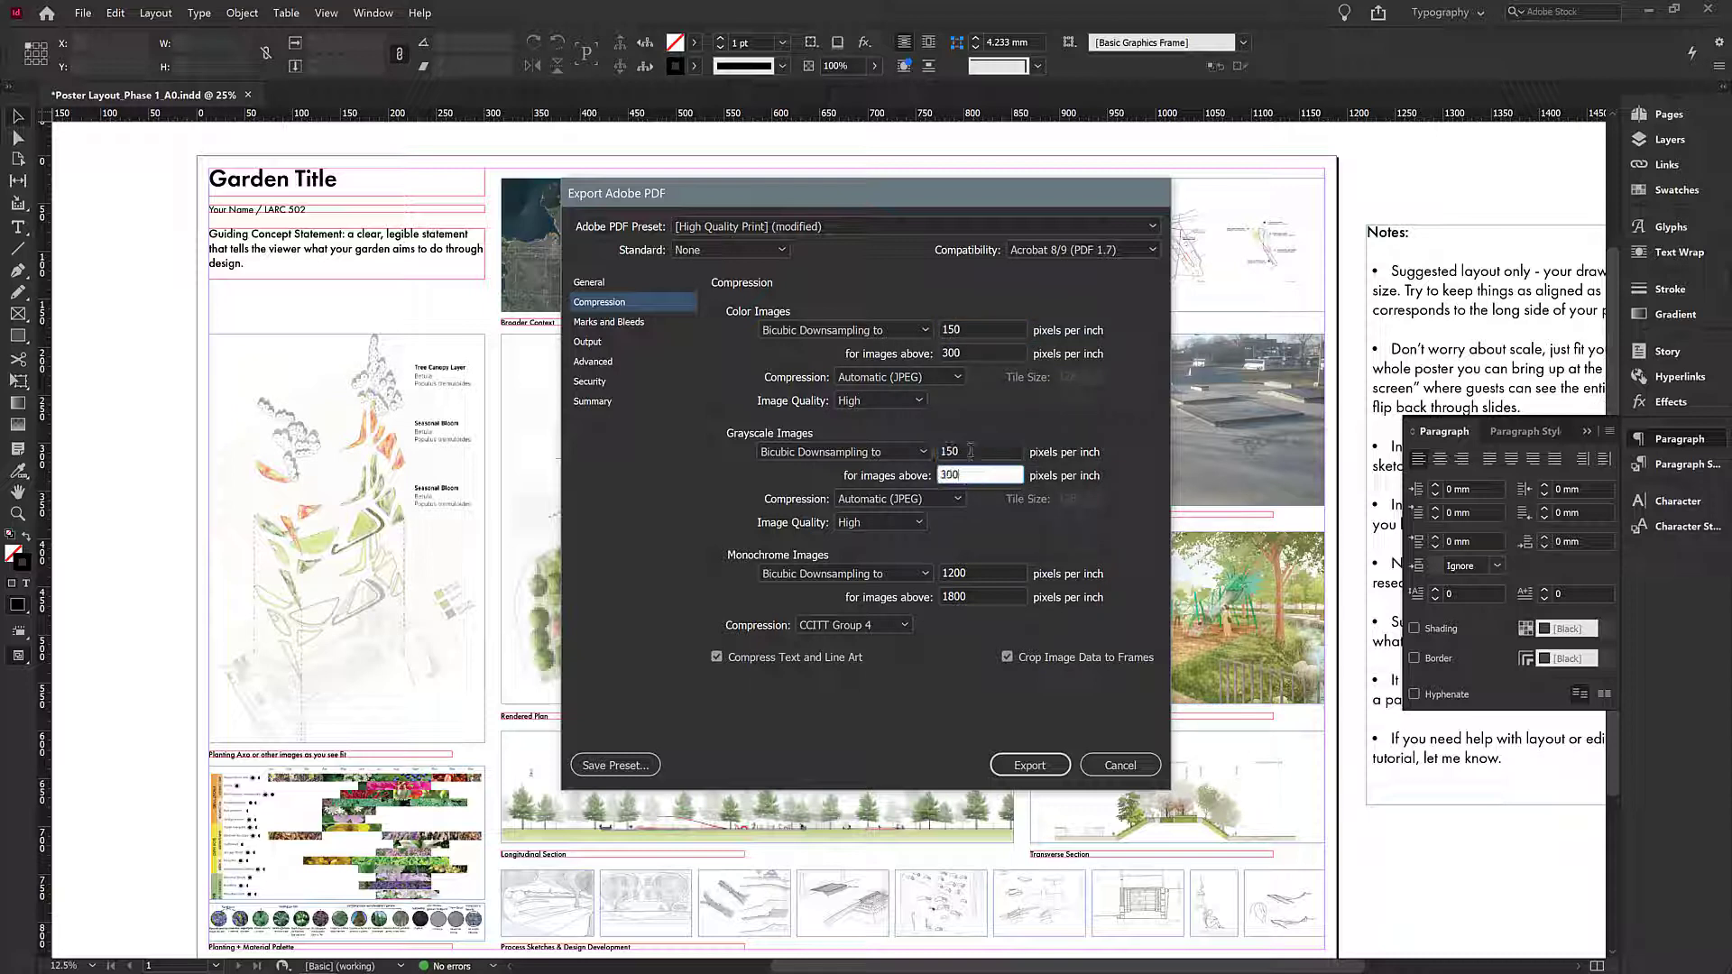
click(968, 452)
click(972, 330)
click(971, 352)
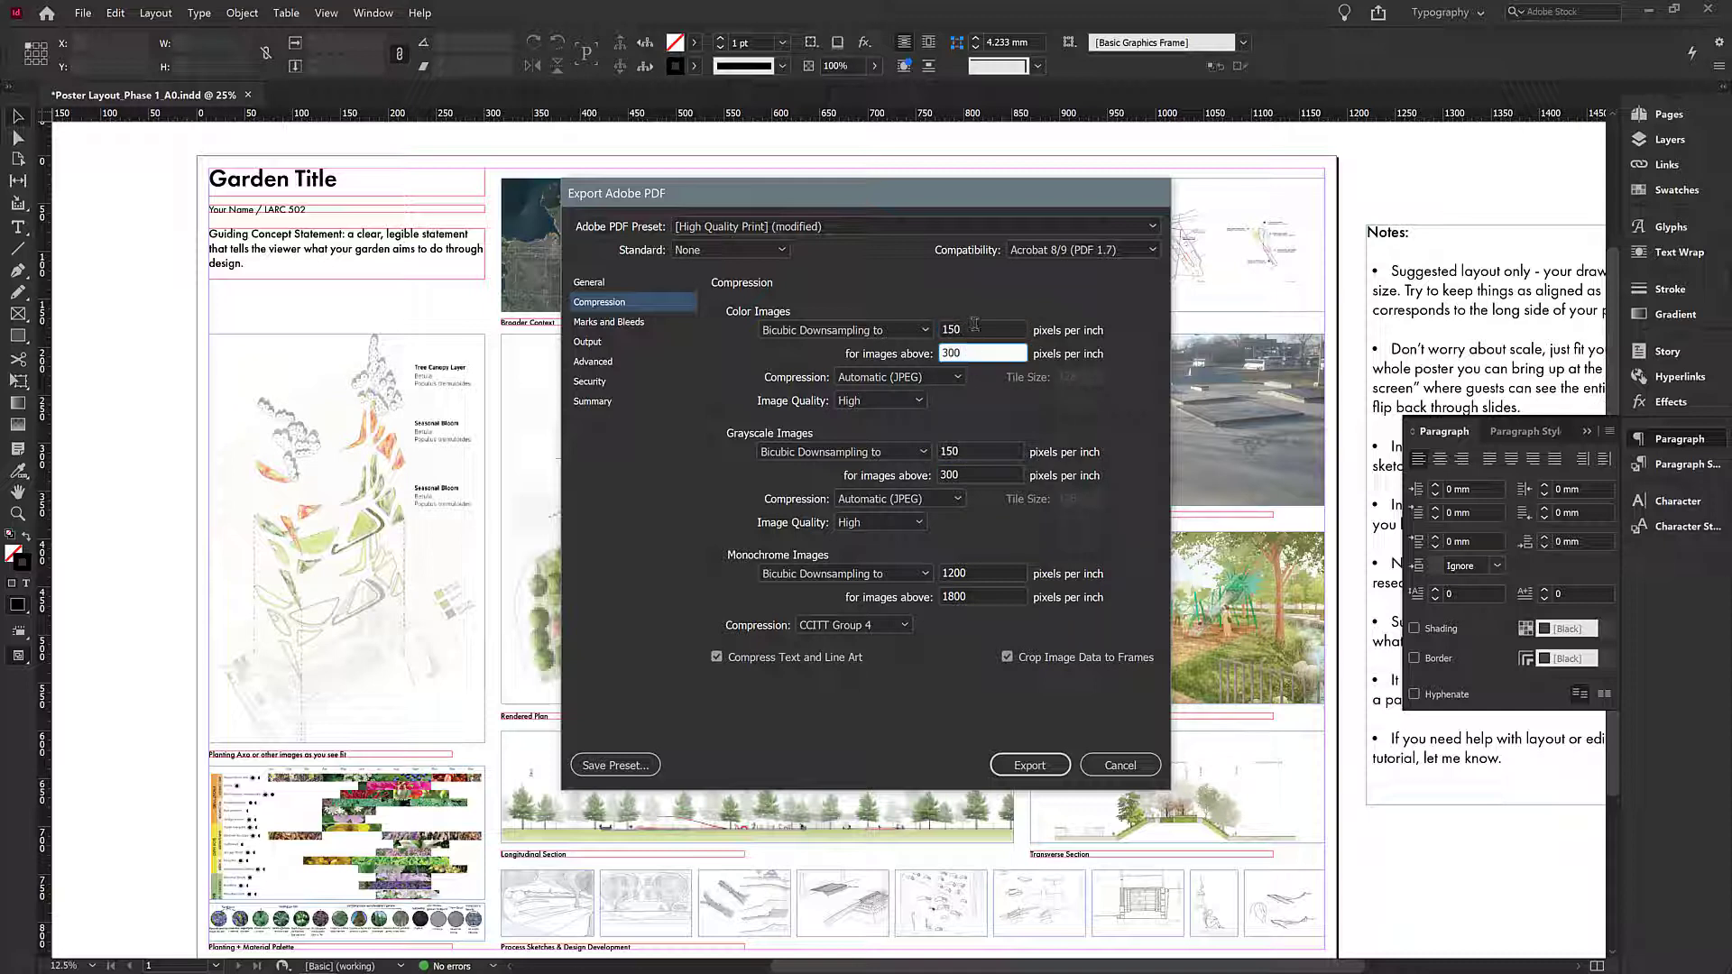
click(973, 329)
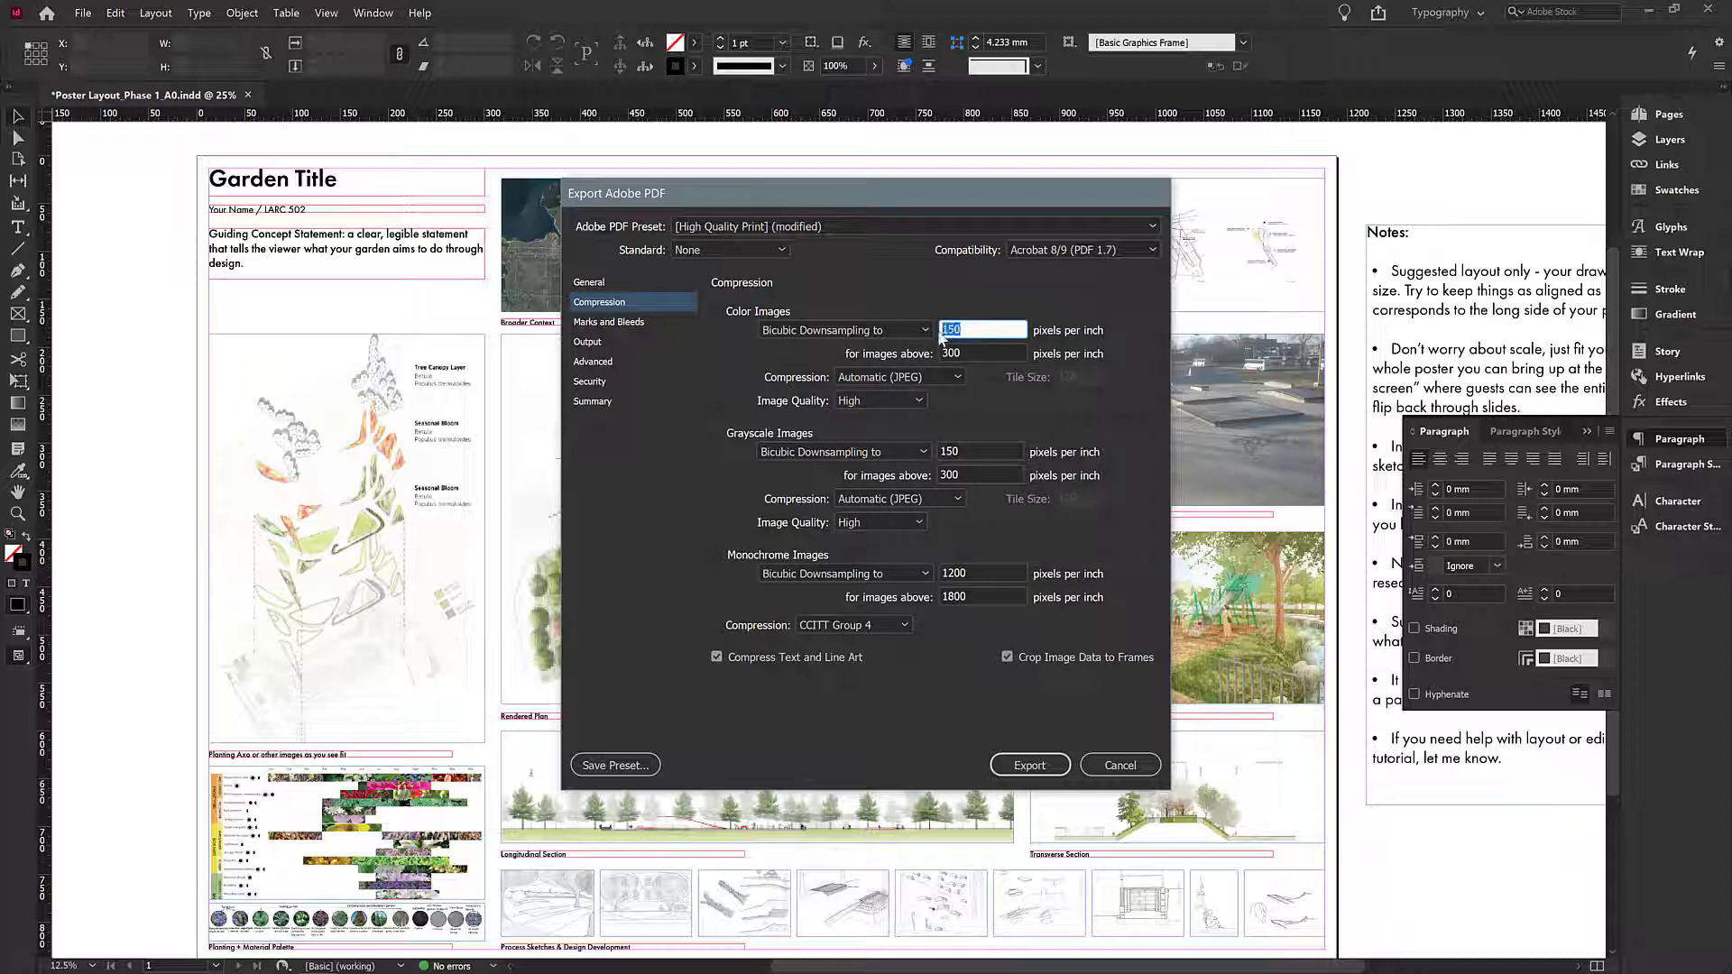
double_click(965, 330)
click(969, 332)
- Review the Output colour conversion options and the list of destination profiles, keeping sRGB IEC61966-2.1
click(605, 325)
click(595, 343)
mouse_move(845, 333)
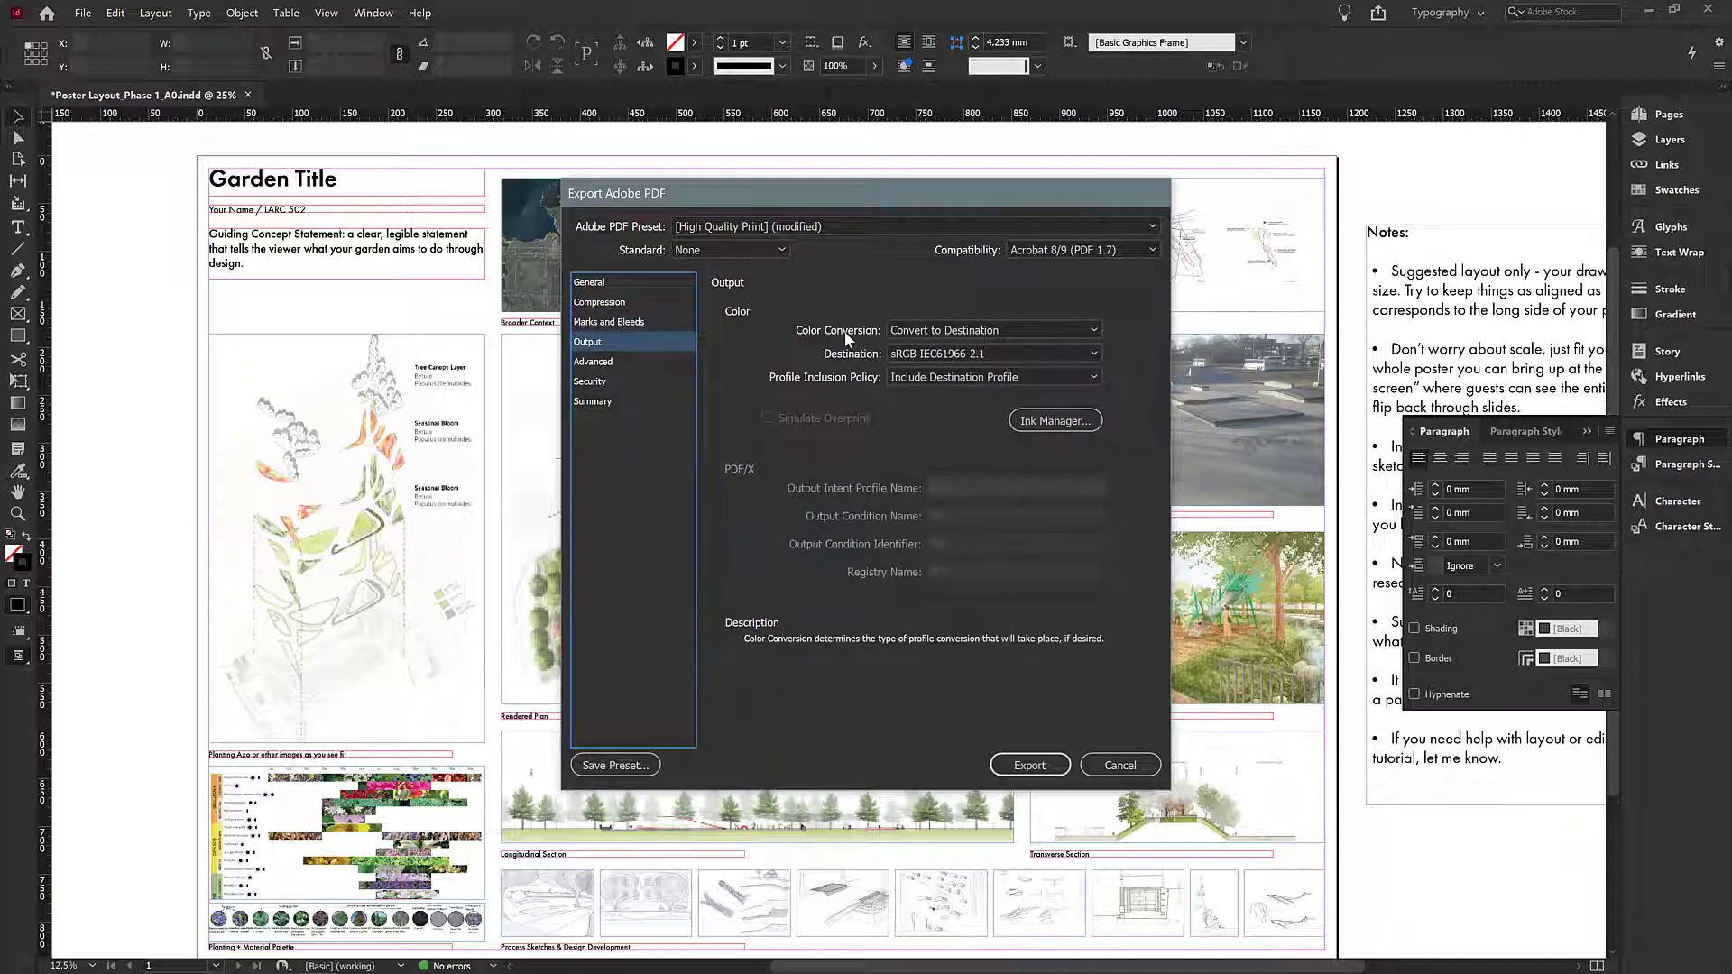
click(922, 330)
click(955, 369)
click(951, 332)
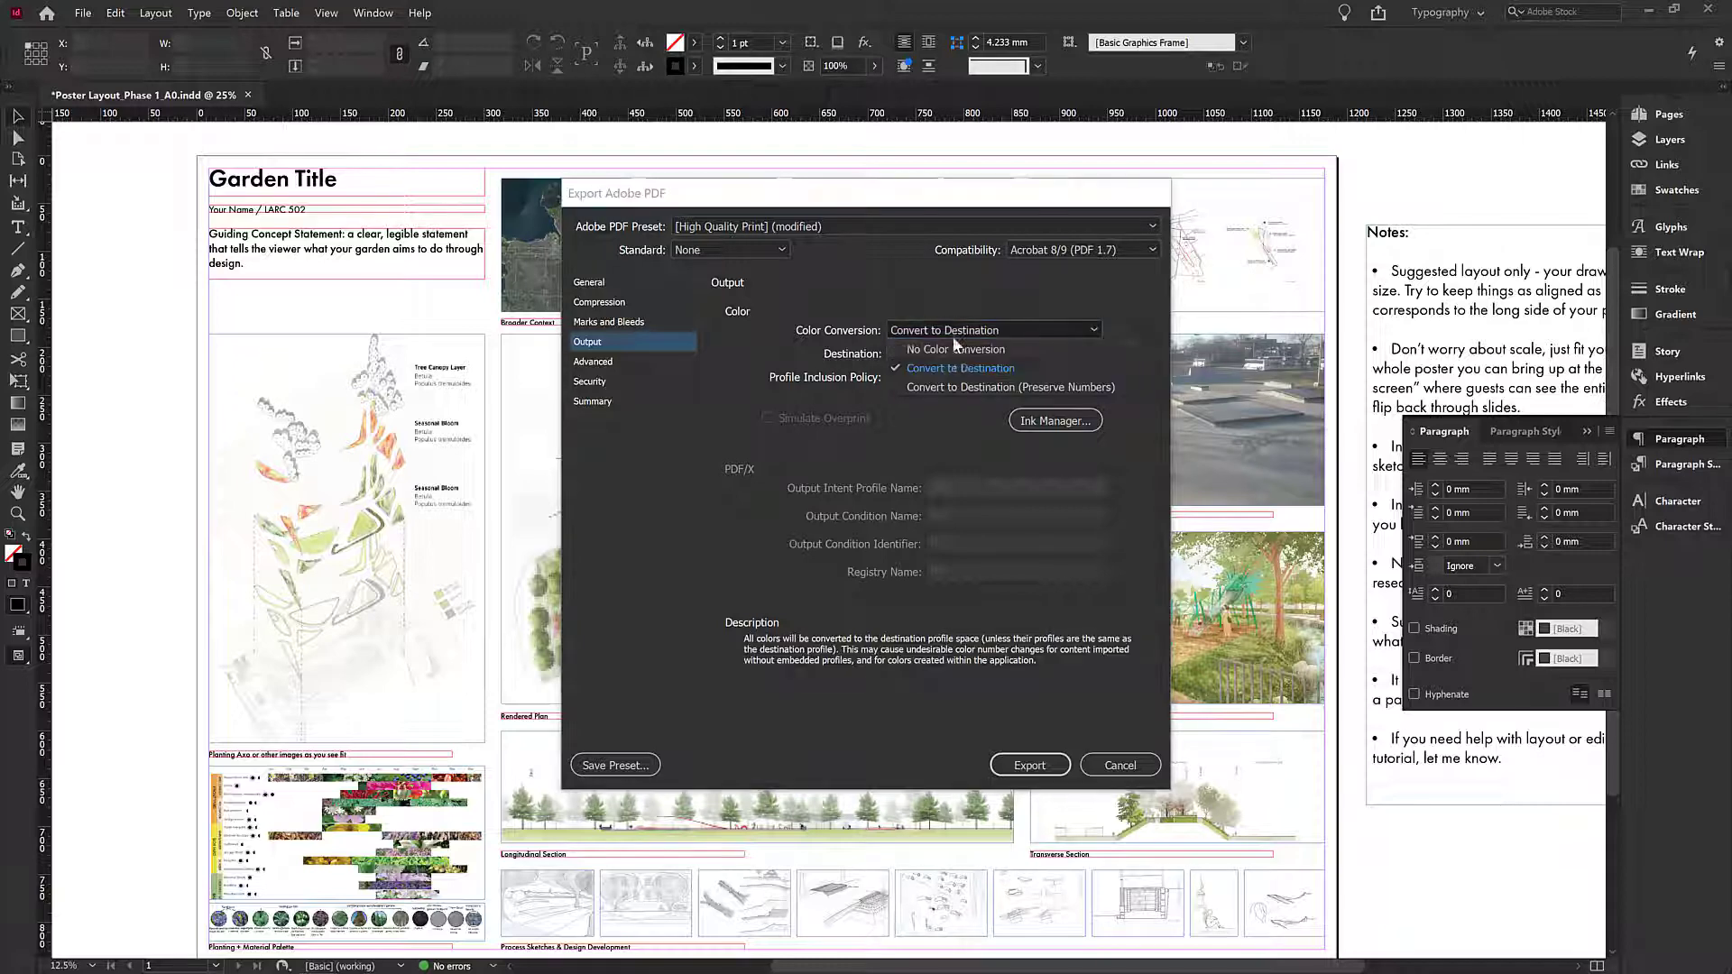
click(952, 349)
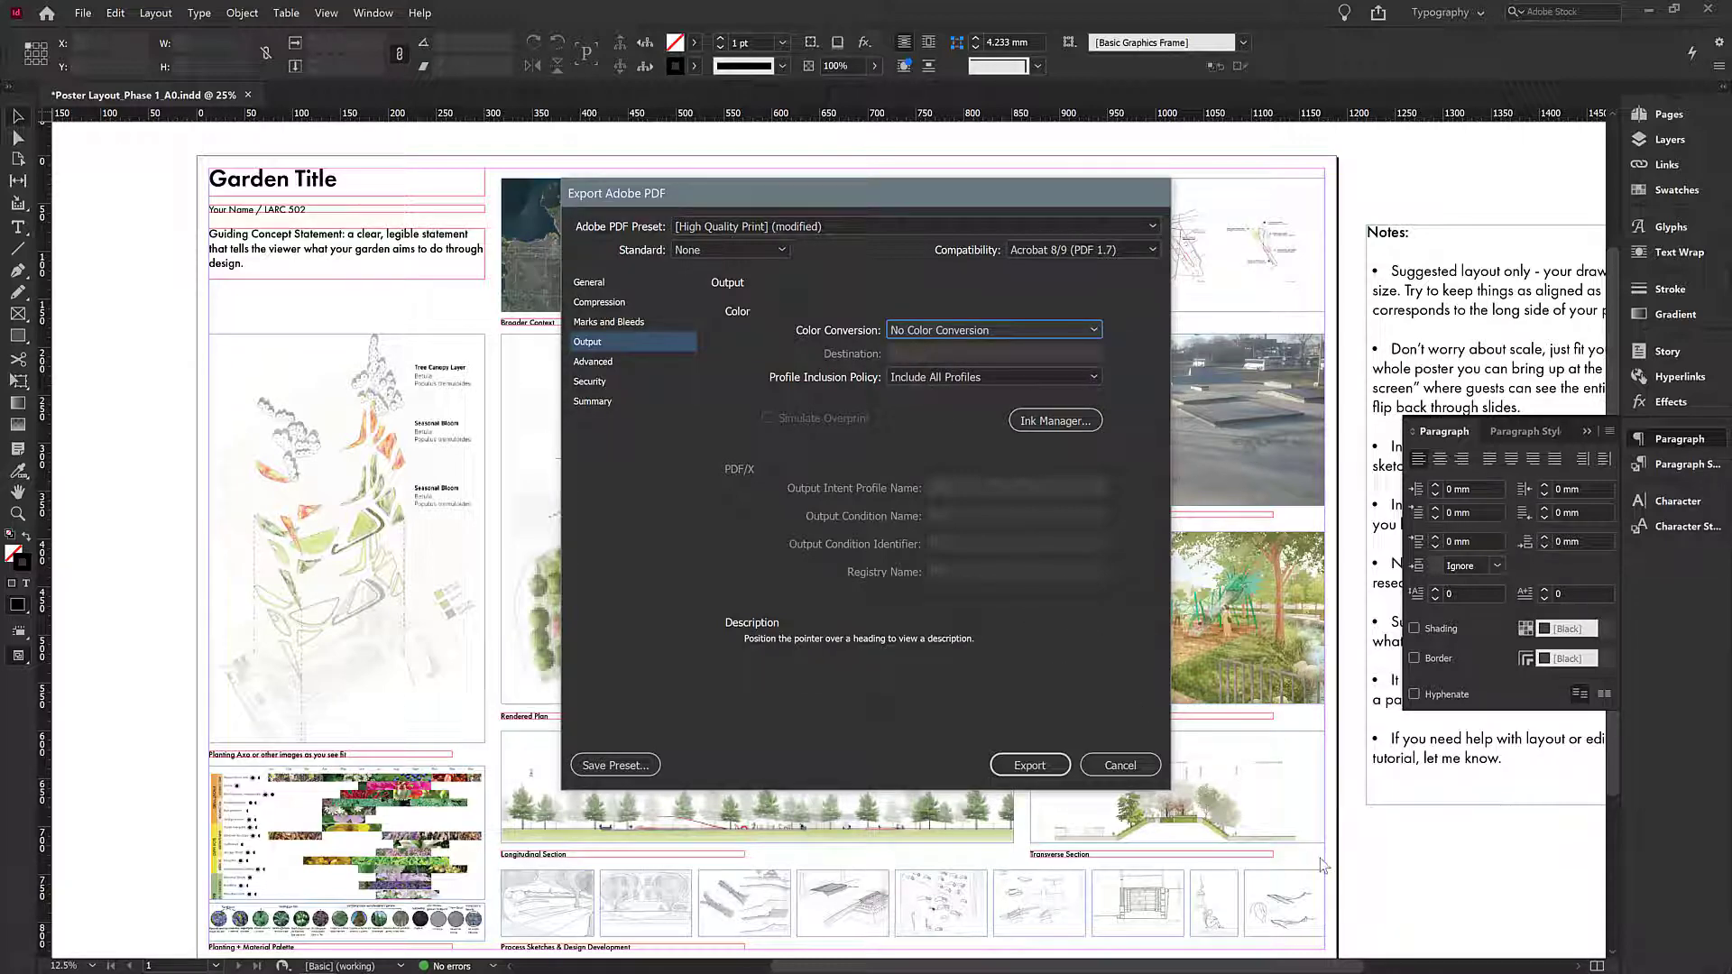
click(945, 328)
click(940, 359)
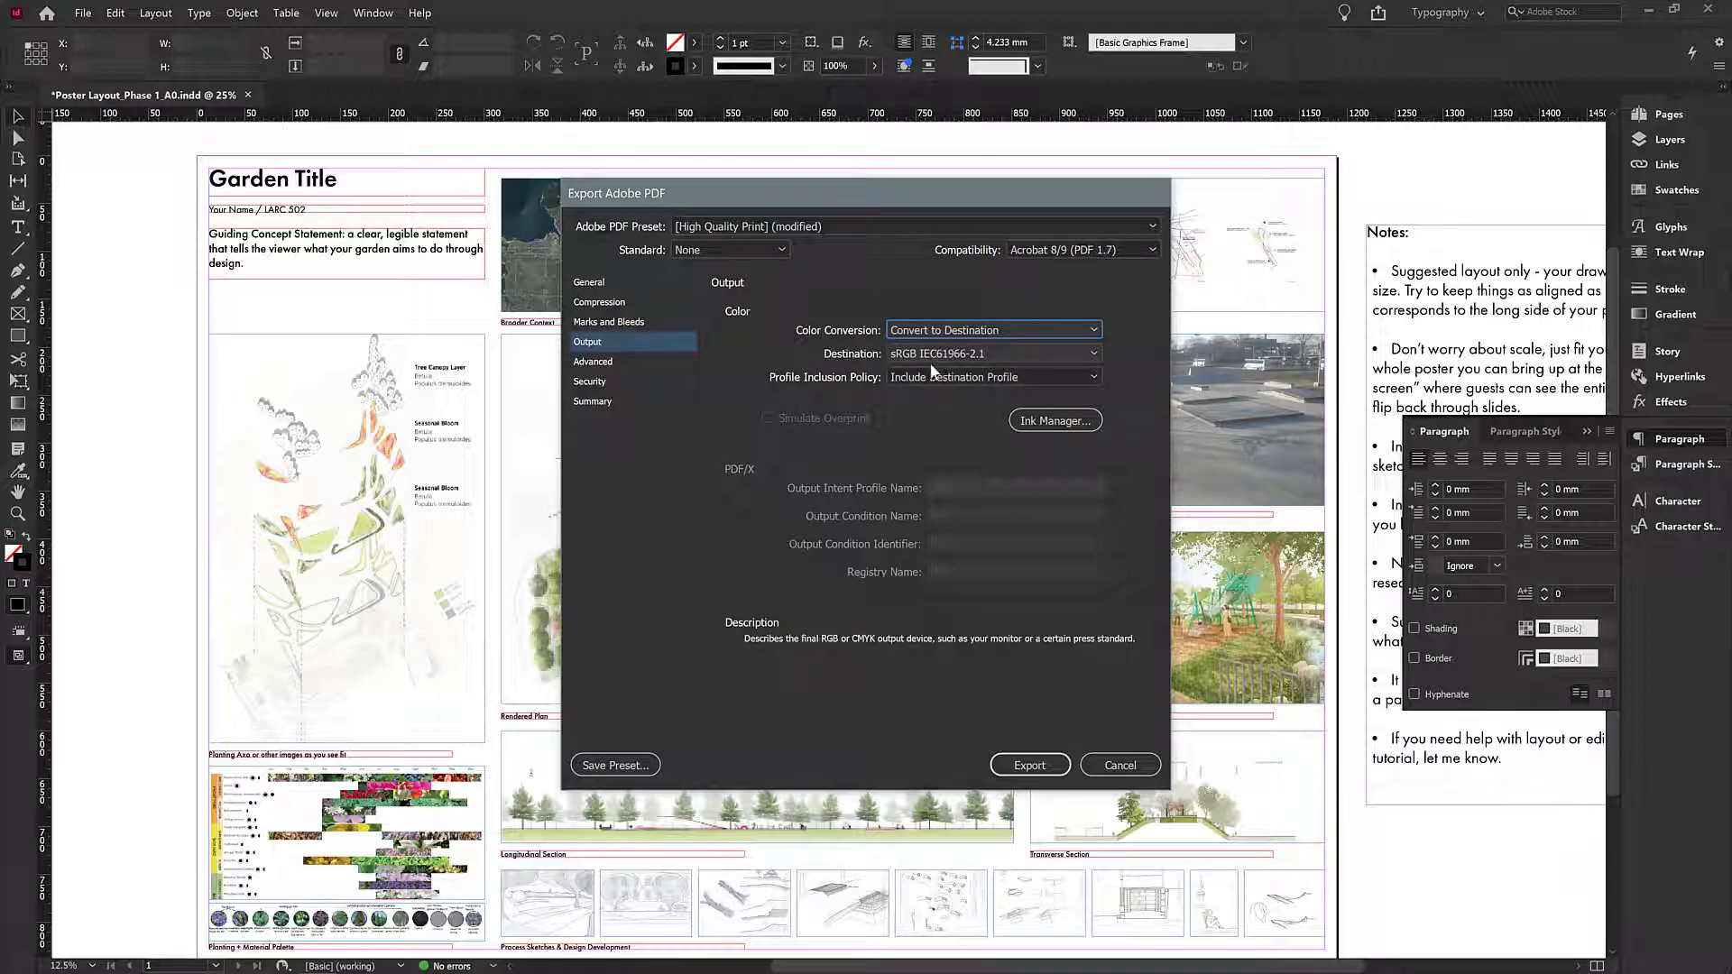
click(912, 351)
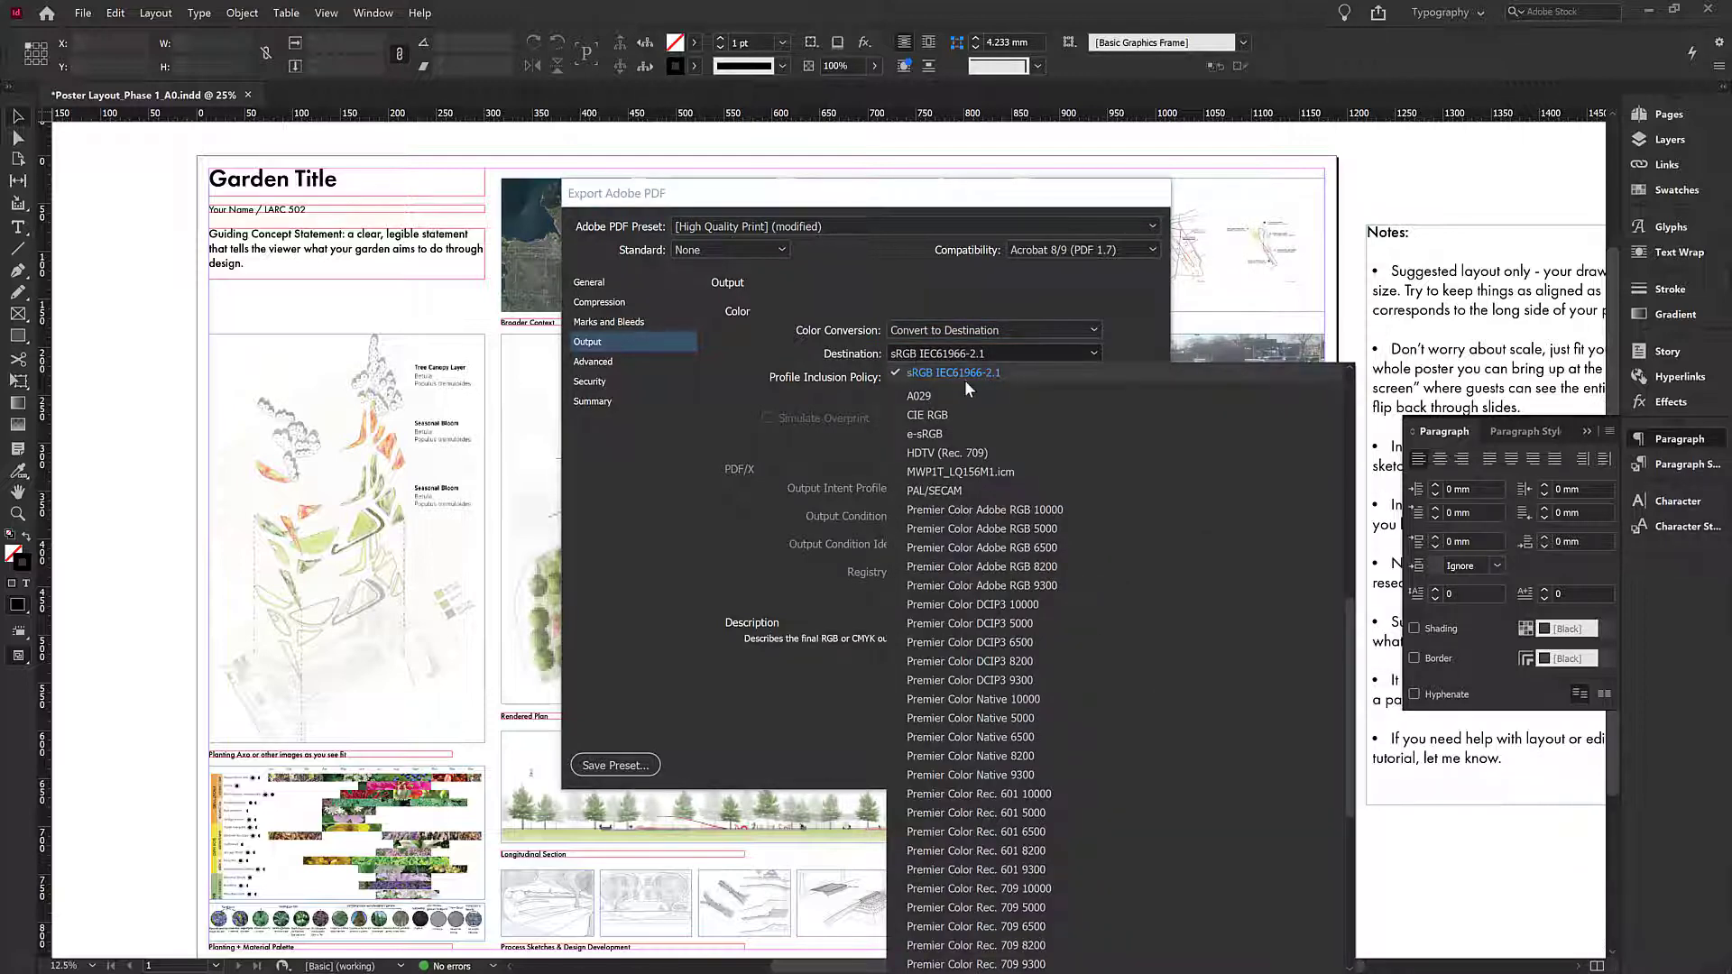
scroll(978, 549, down, 7)
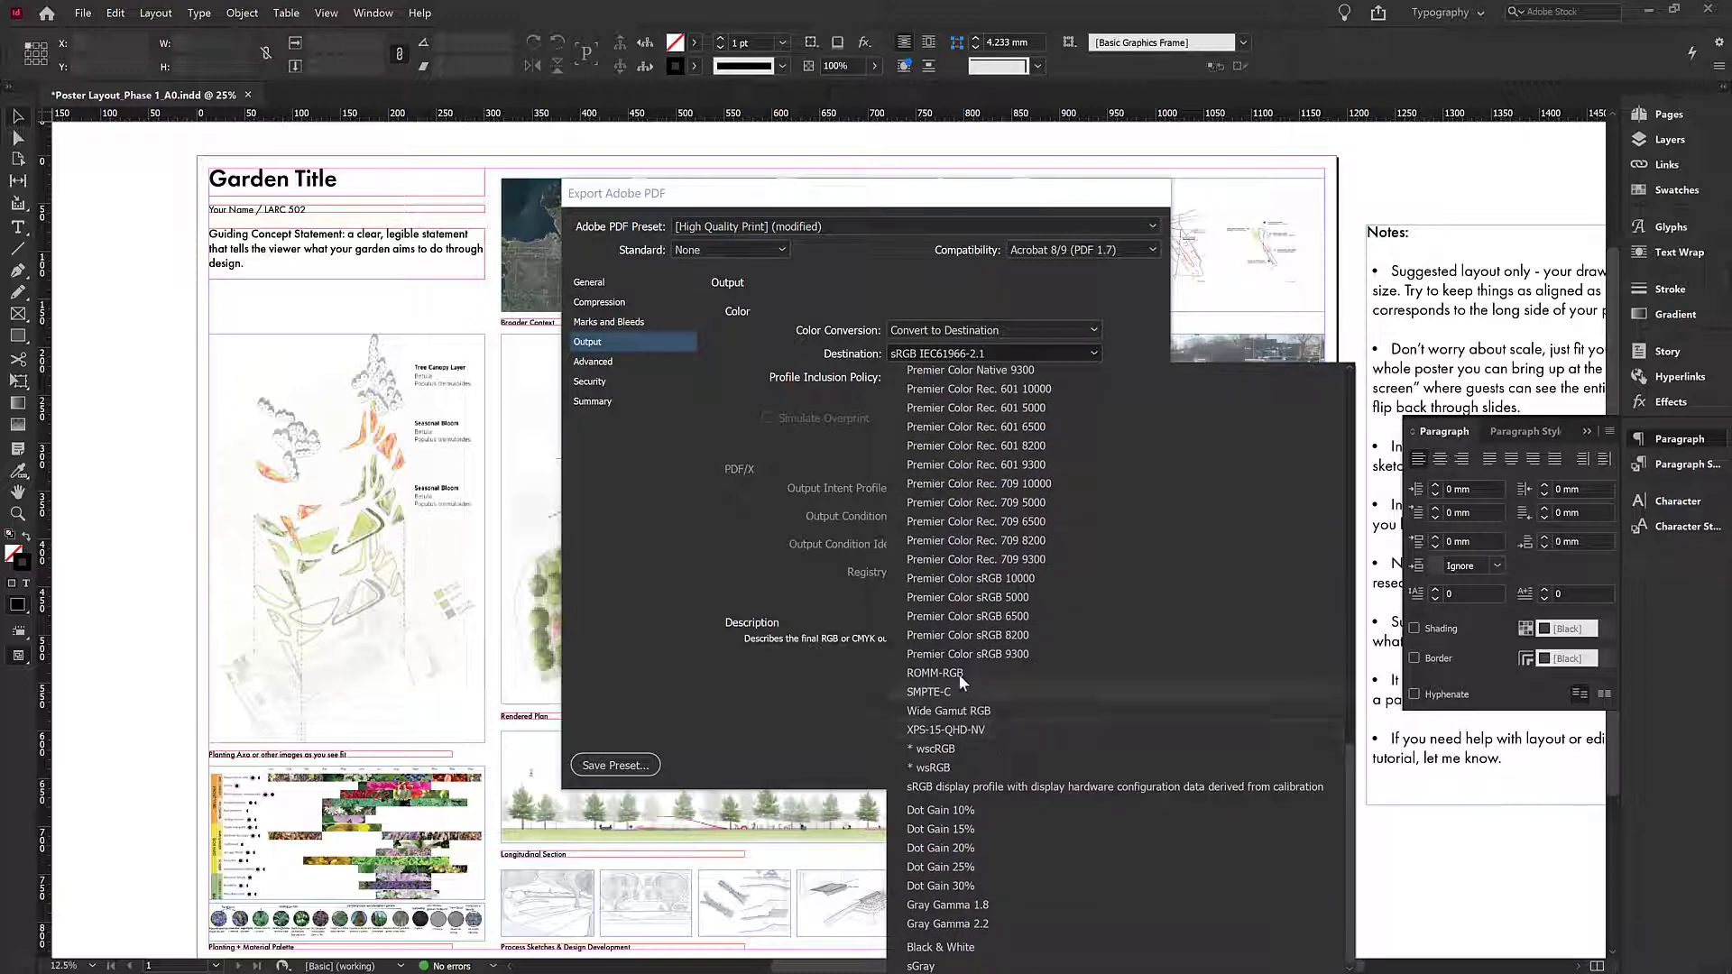
scroll(953, 817, up, 10)
scroll(950, 684, down, 8)
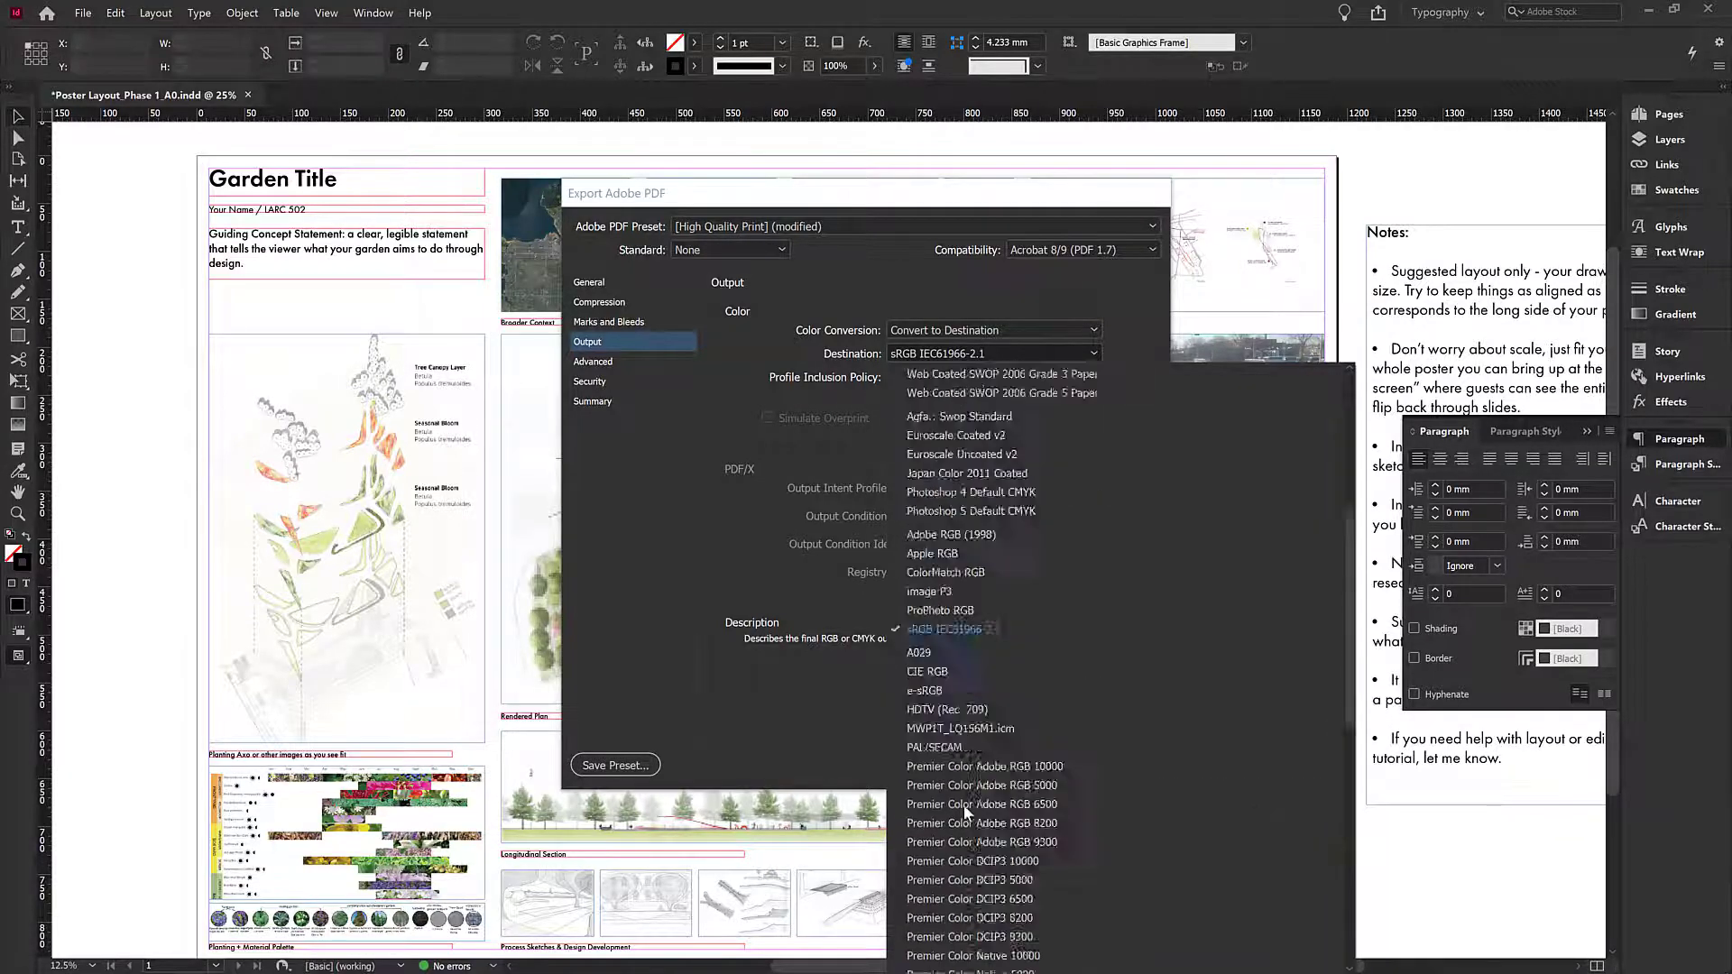
click(940, 444)
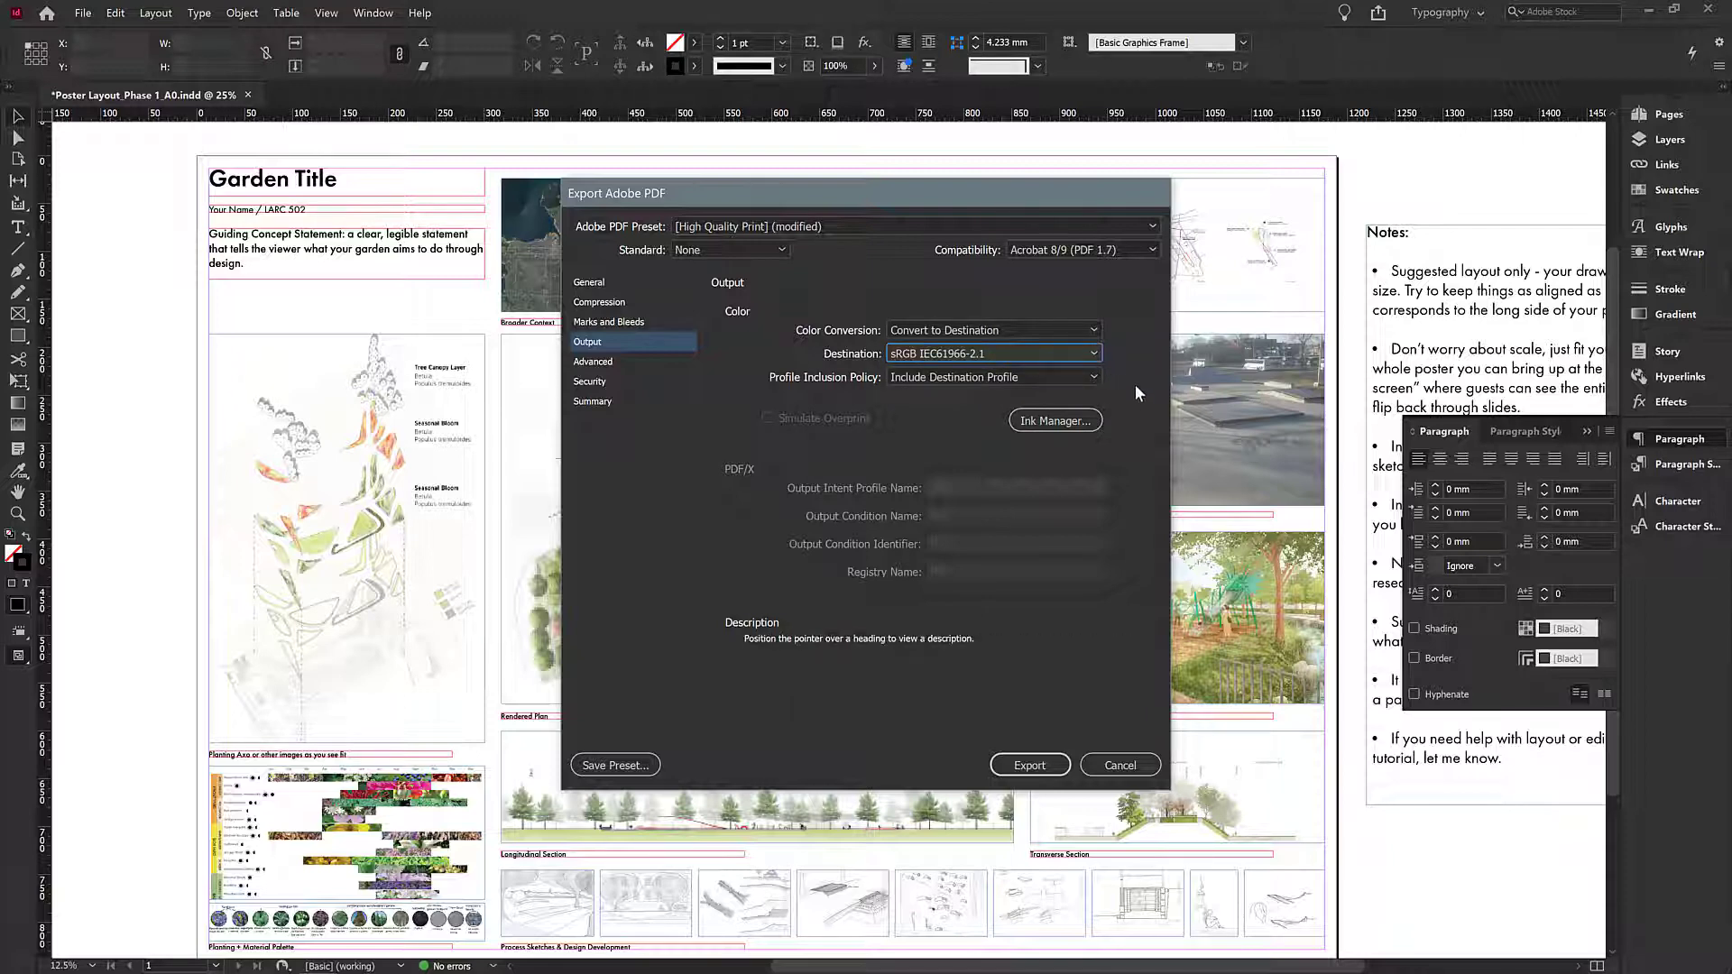
- Export the PDF, enabling Don't show again and continuing with the current settings
click(1036, 765)
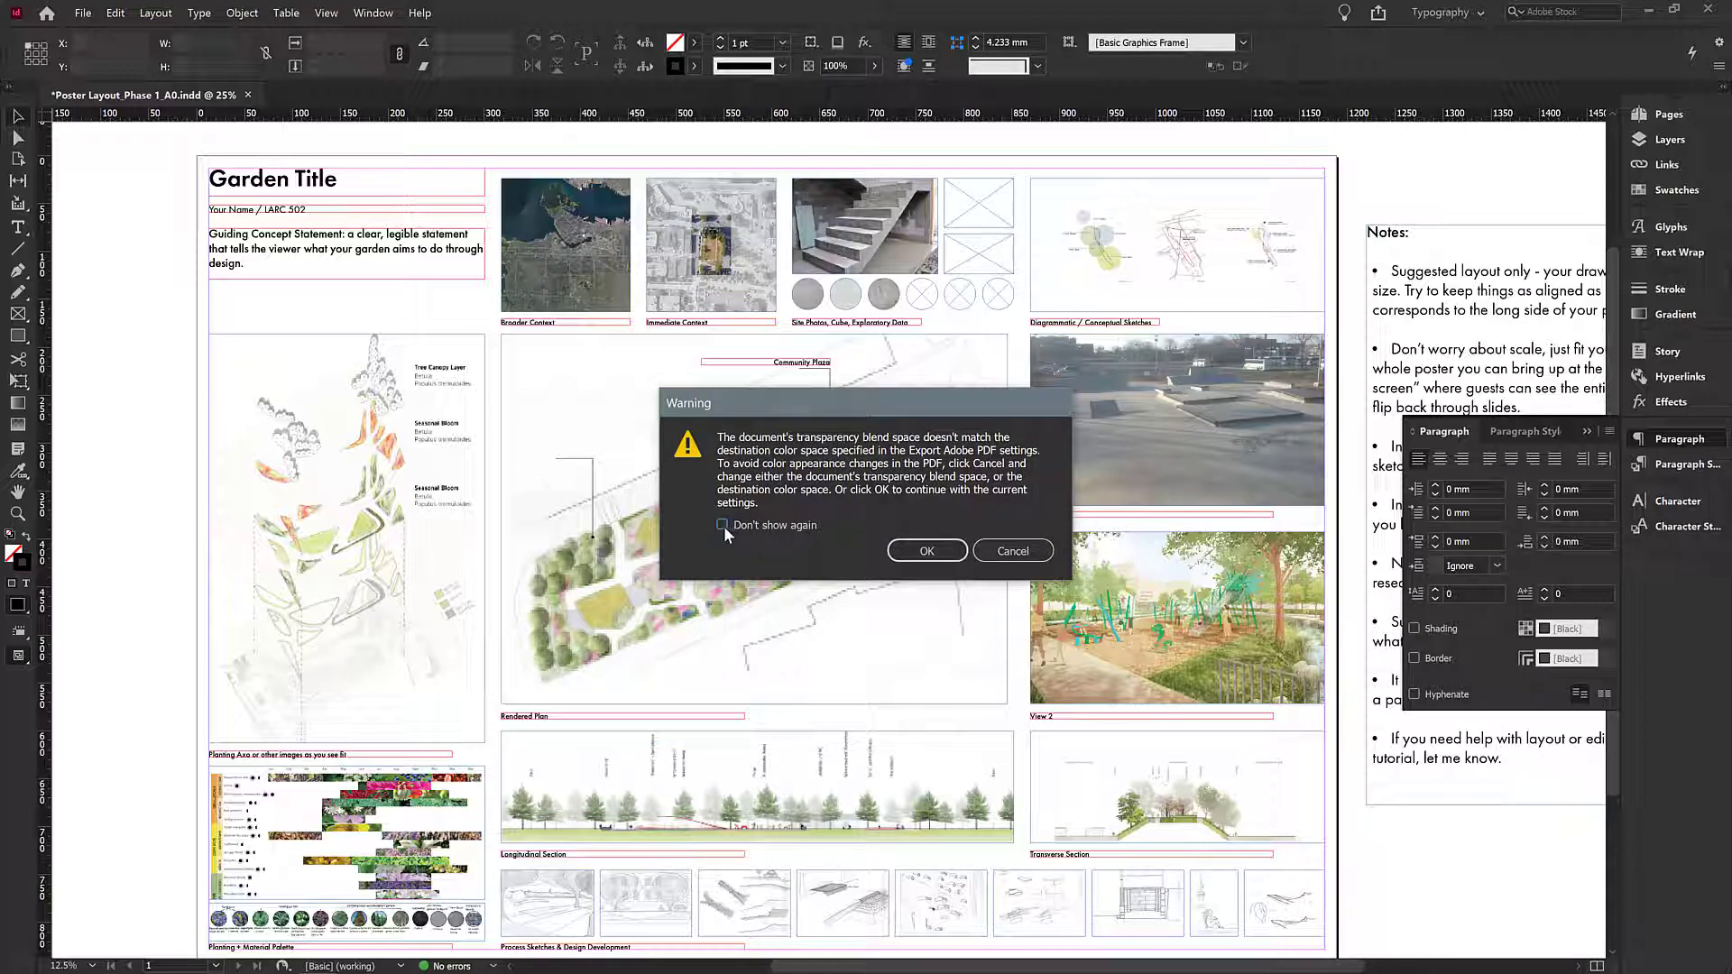
click(722, 526)
click(928, 553)
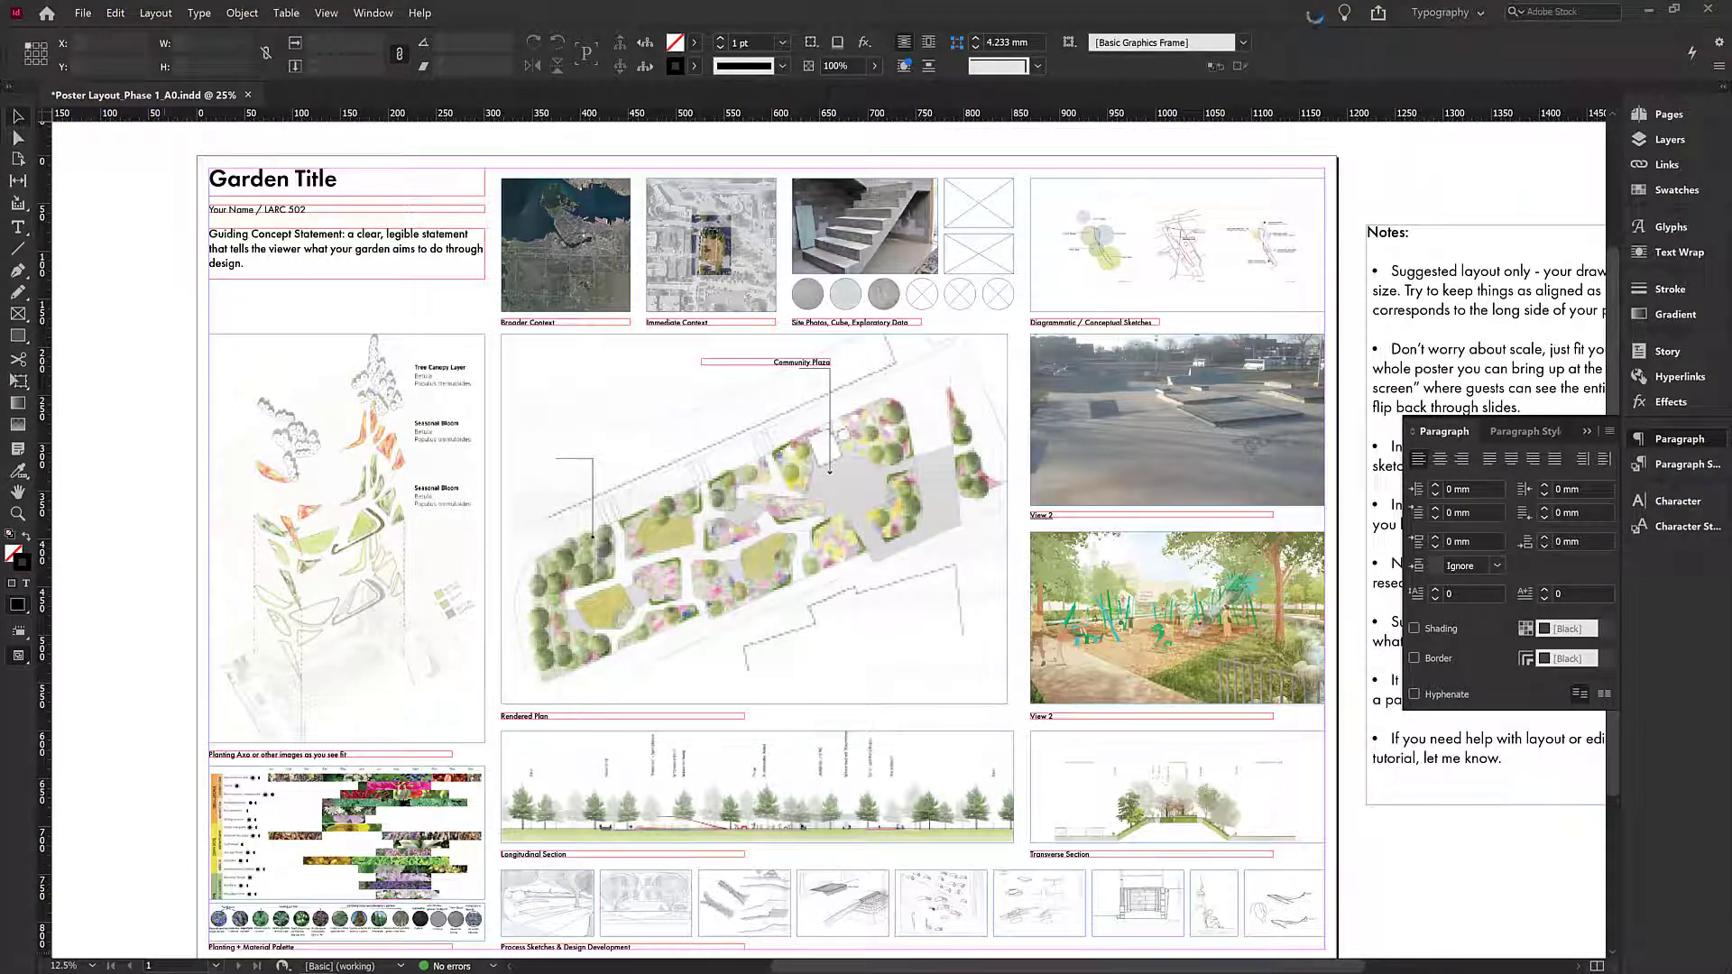
- Open the Desktop folder in File Explorer and locate the exported Poster Layout_Phase 1_A0_R.1 PDF
click(129, 960)
scroll(984, 297, up, 5)
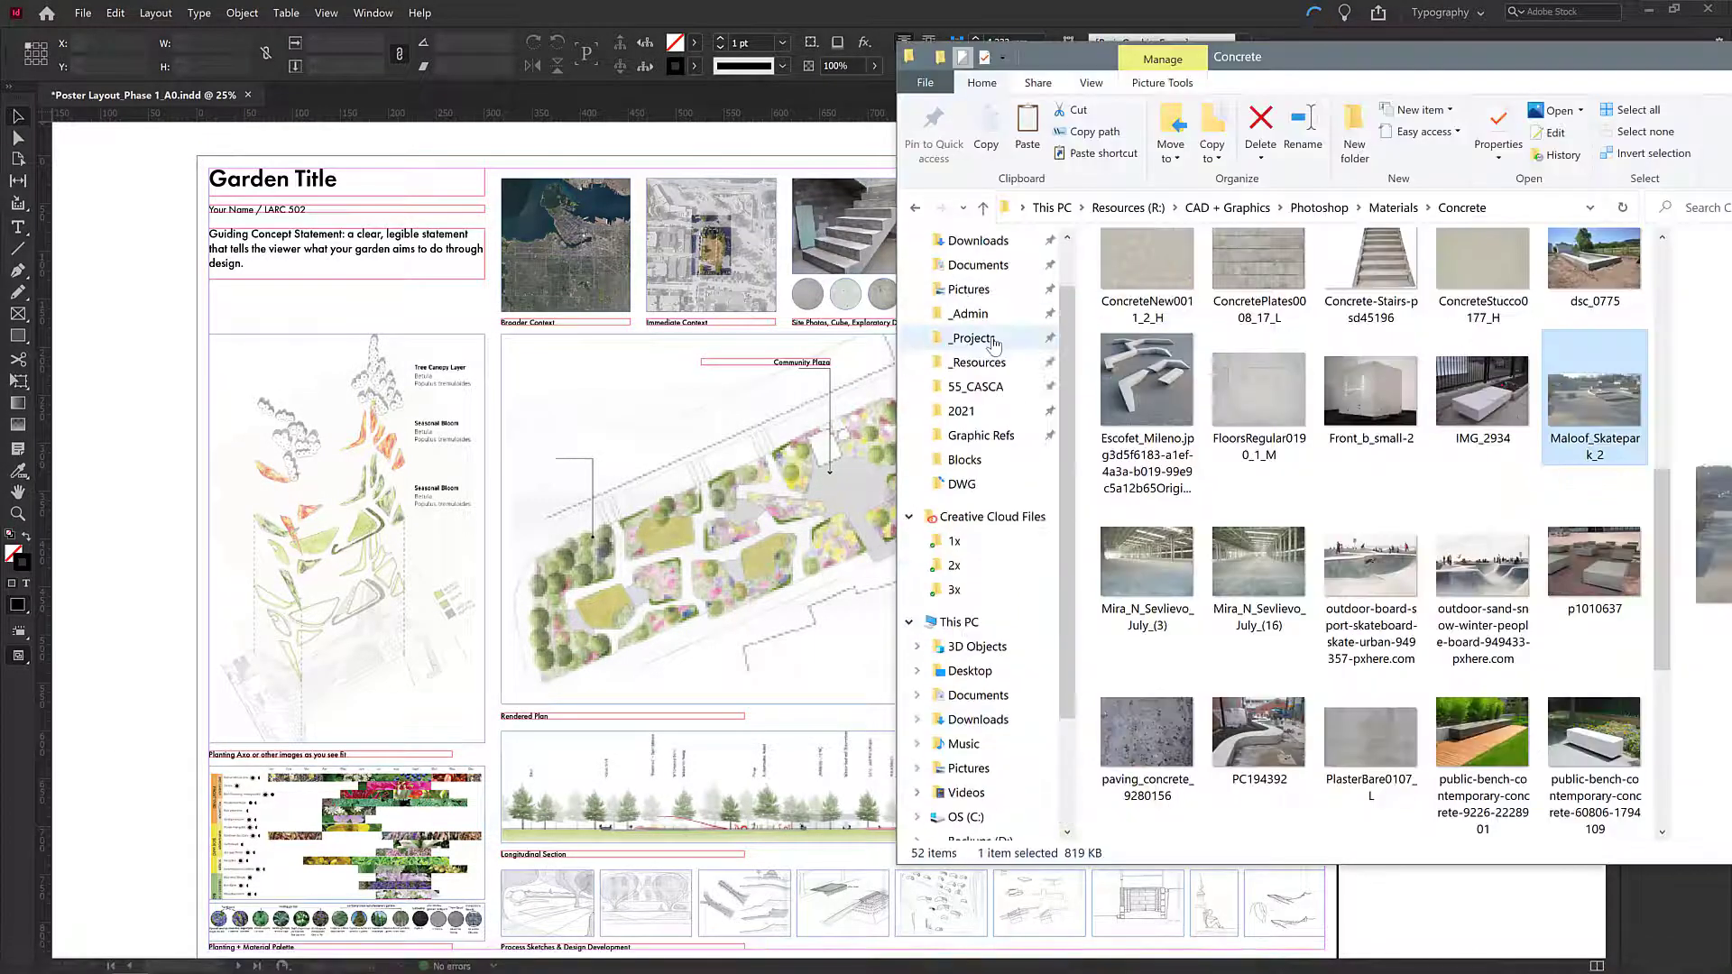
click(981, 287)
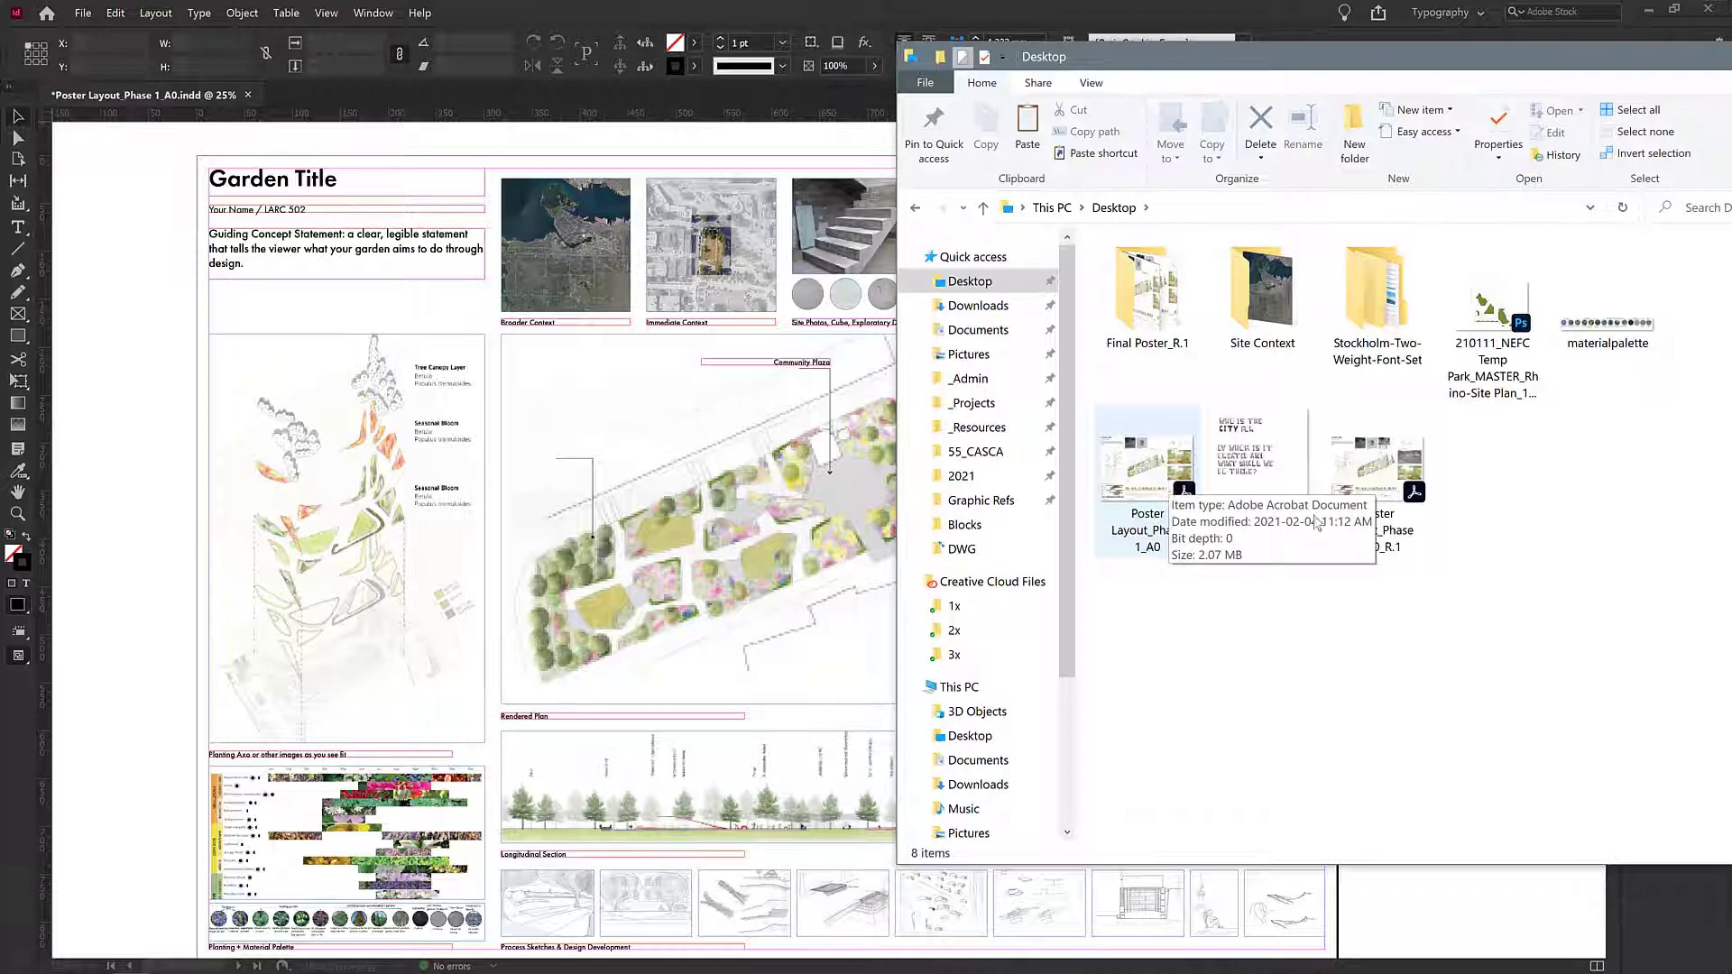
click(1394, 468)
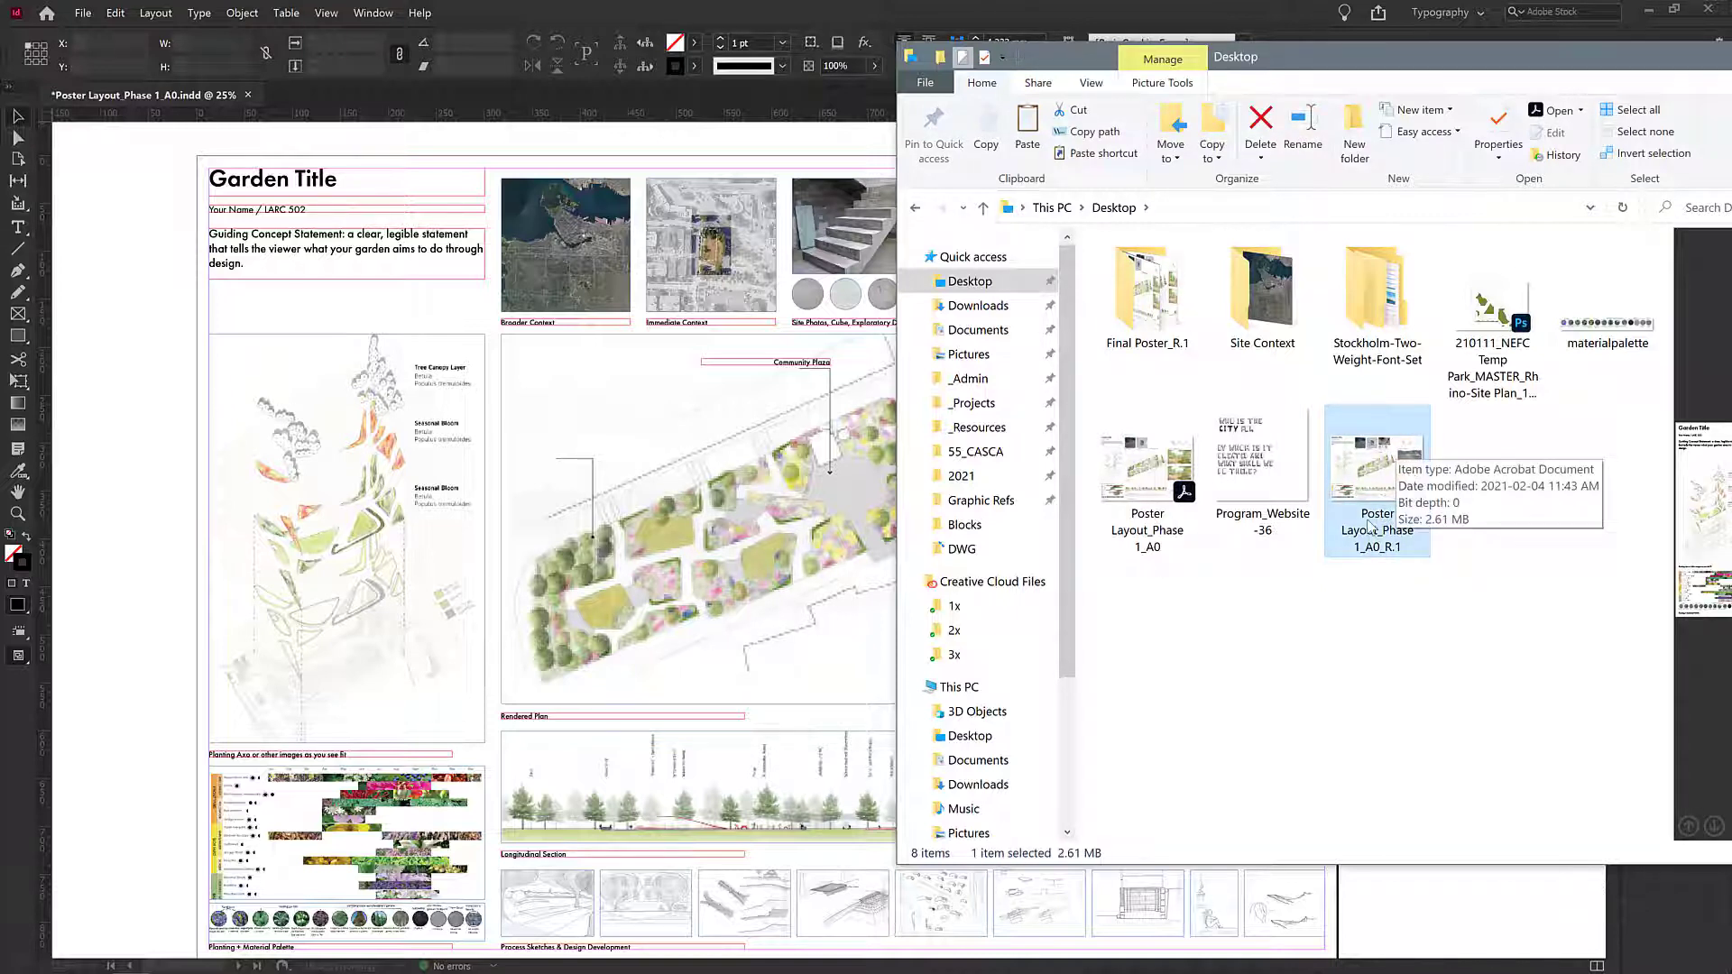
- Return to the poster layout and collapse the floating Paragraph panel back into the dock
click(180, 451)
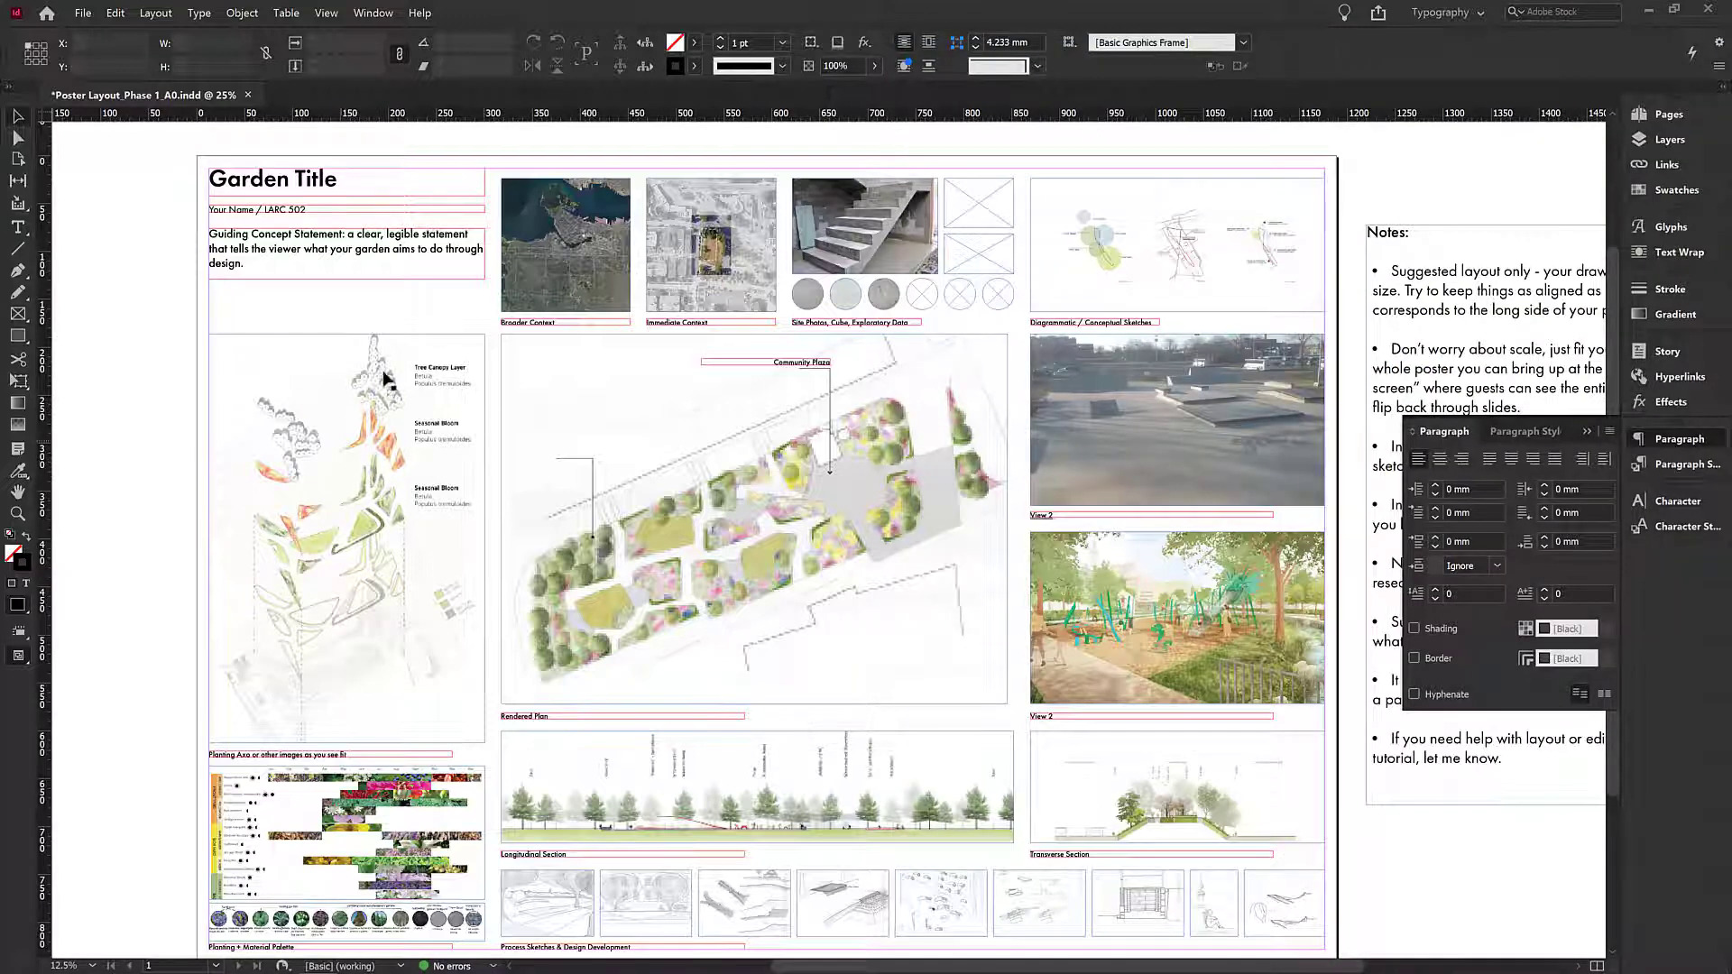
click(410, 436)
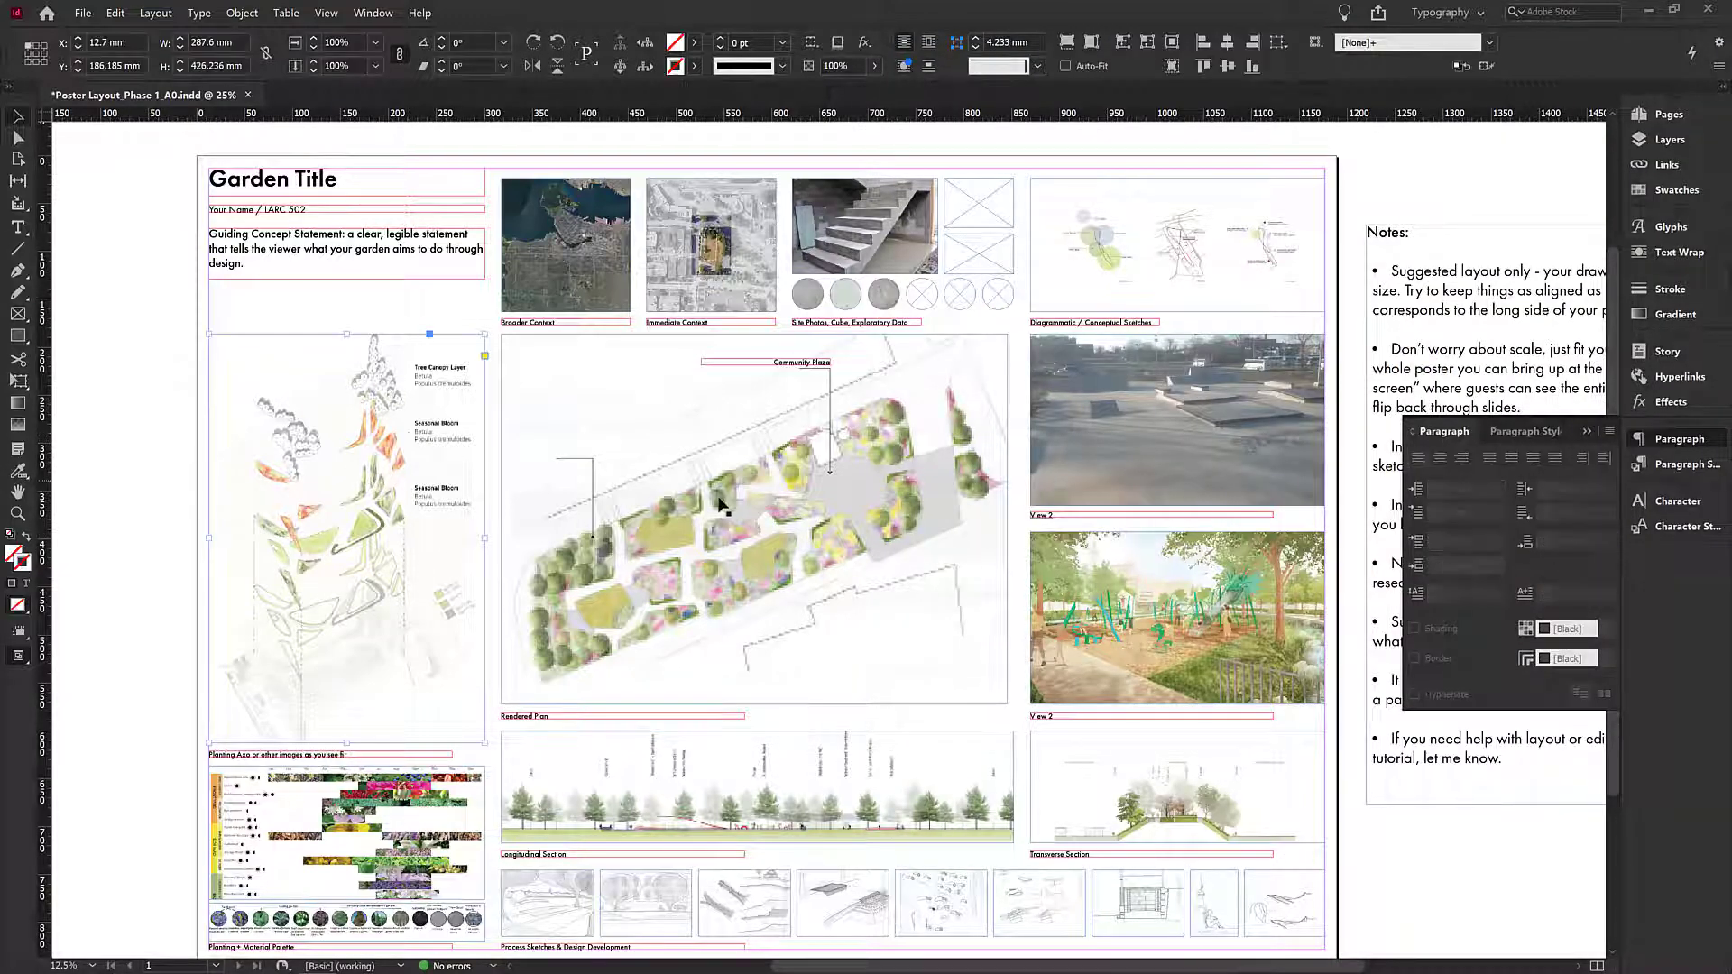
click(1159, 416)
click(1145, 584)
click(1588, 433)
click(1445, 903)
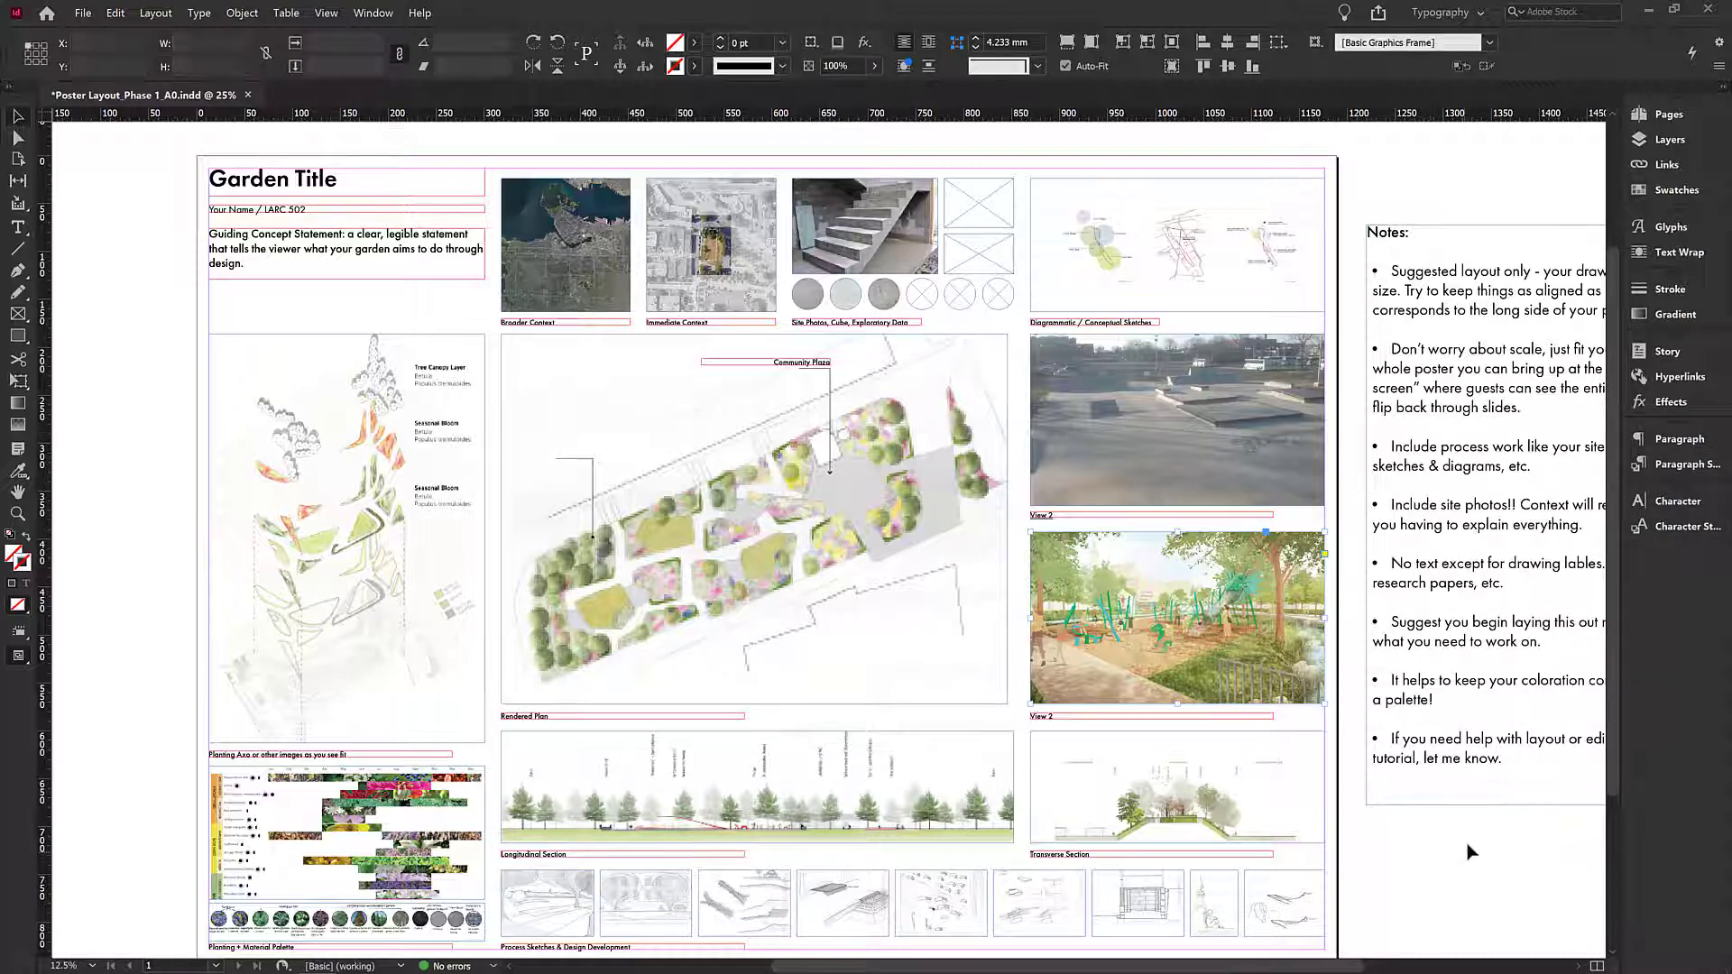
mouse_move(1460, 864)
mouse_down()
mouse_move(1229, 845)
mouse_move(1451, 845)
mouse_up()
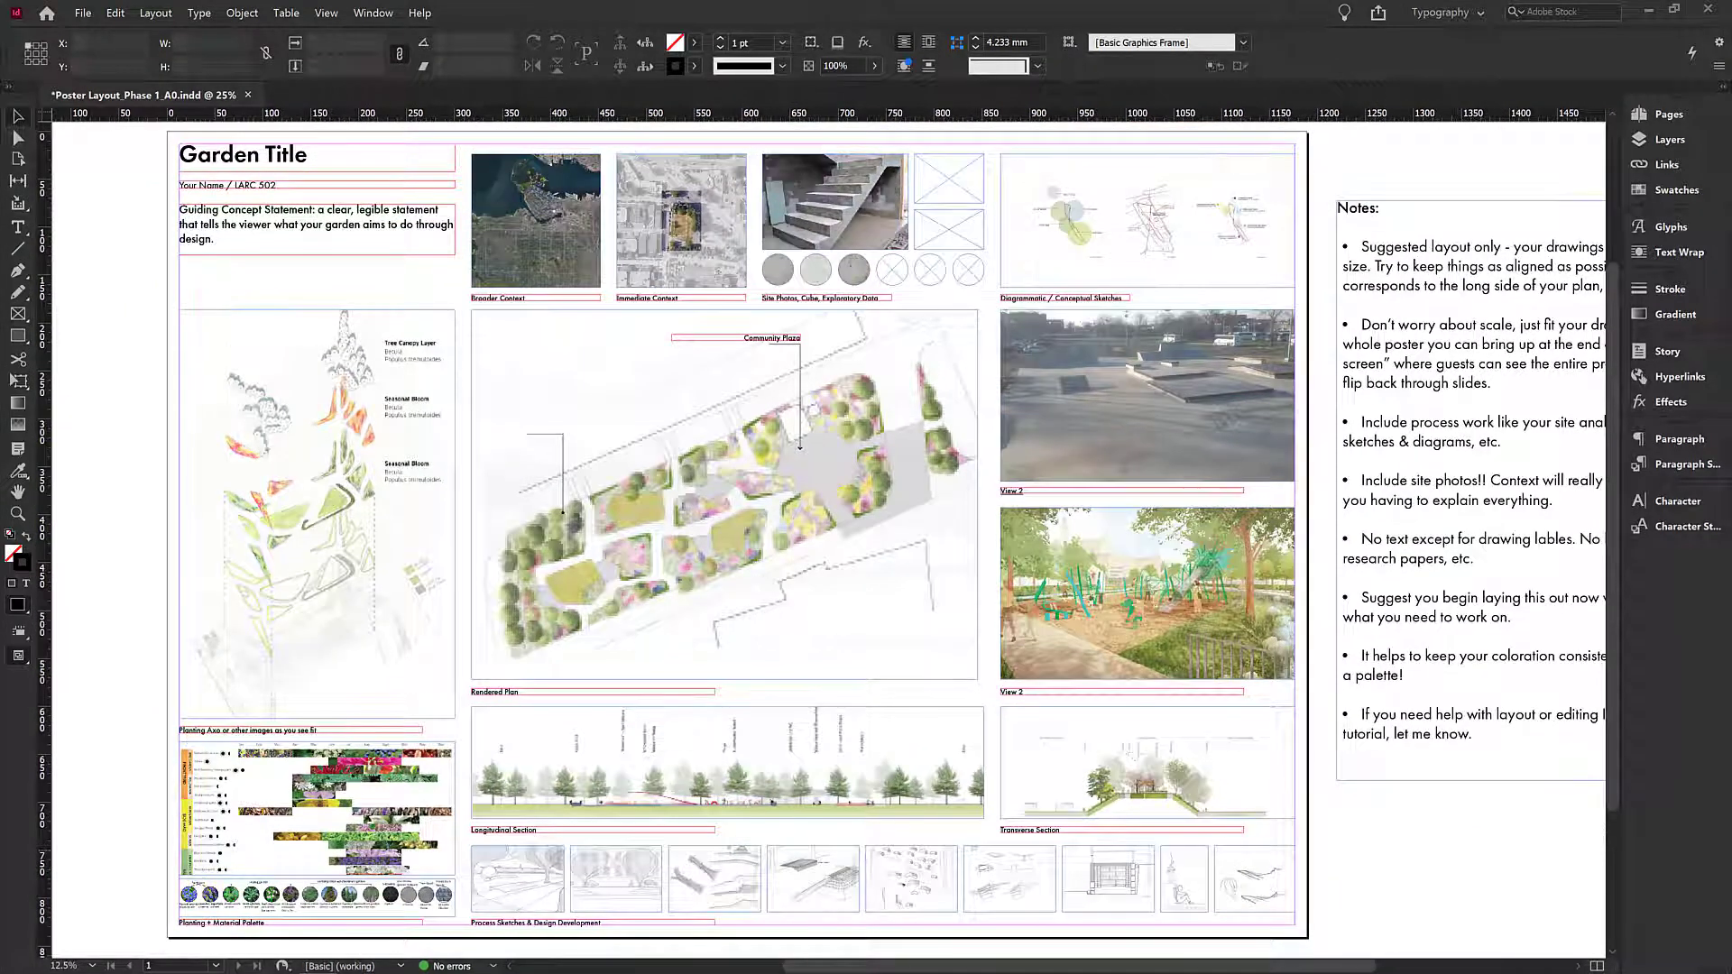